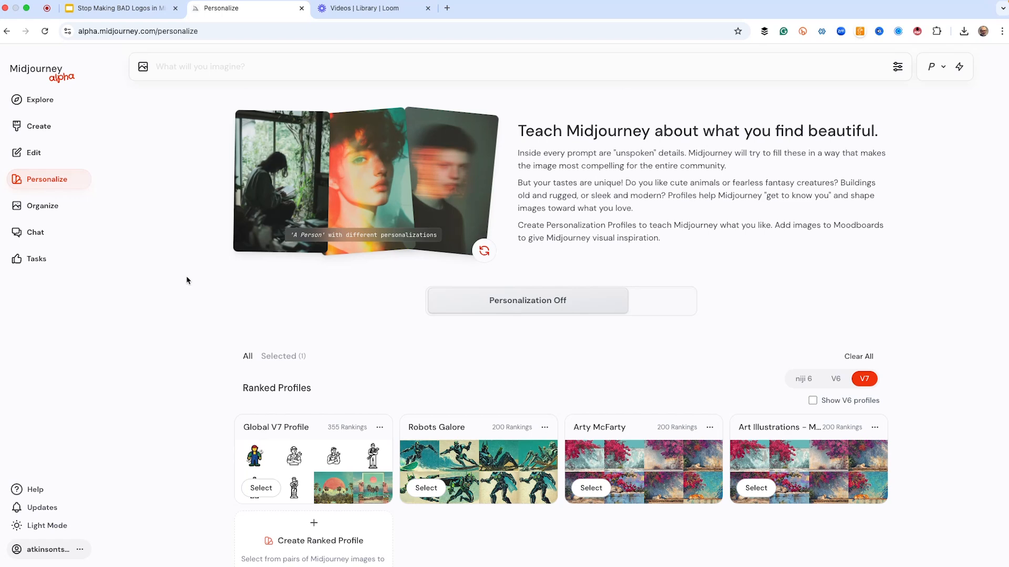
- Open the Clean Logos moodboard and look through its collection of black-and-white logo images
scroll(181, 282, down, 10)
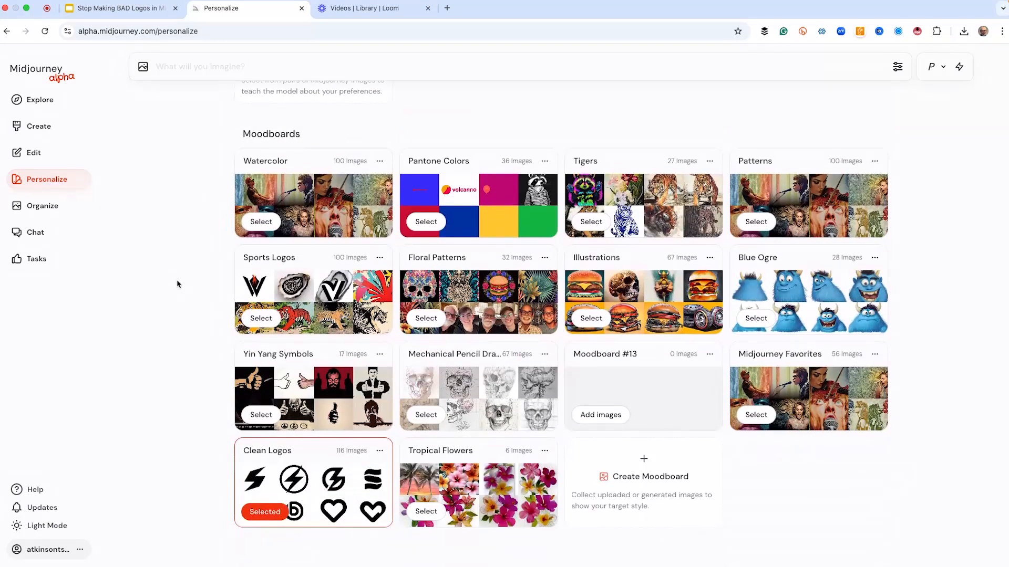
click(300, 494)
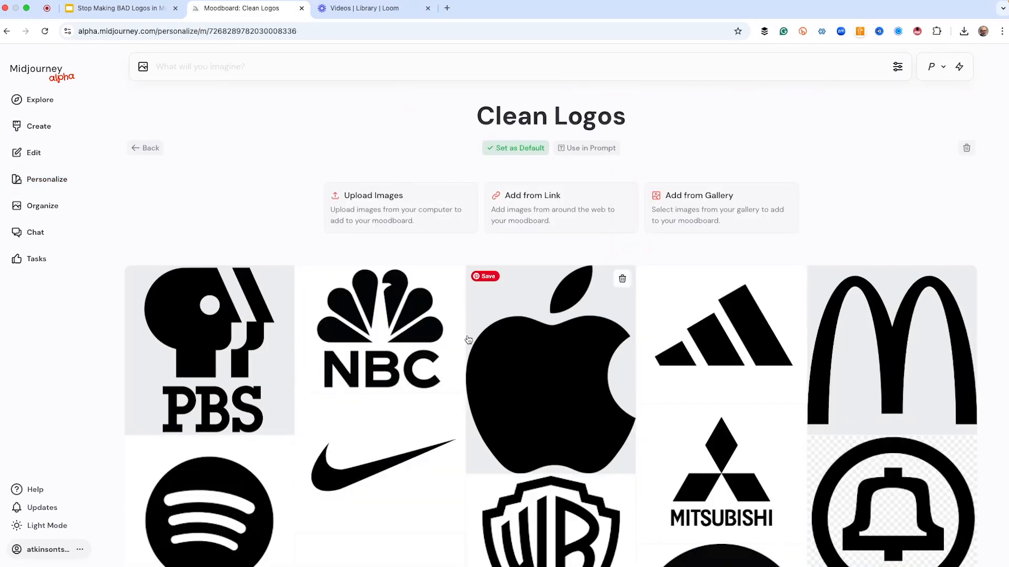
scroll(518, 380, down, 4)
scroll(517, 380, down, 20)
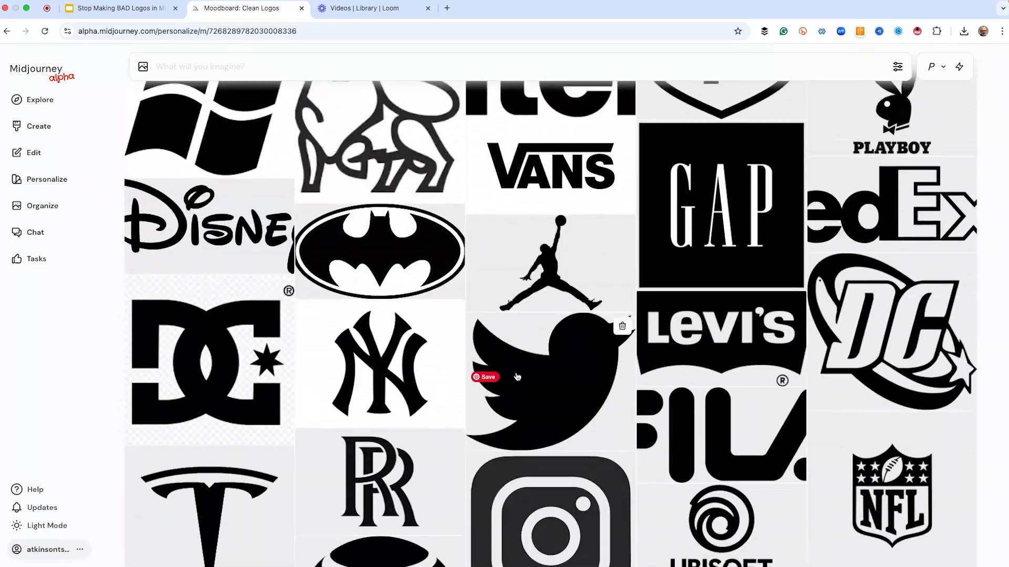
scroll(517, 377, up, 20)
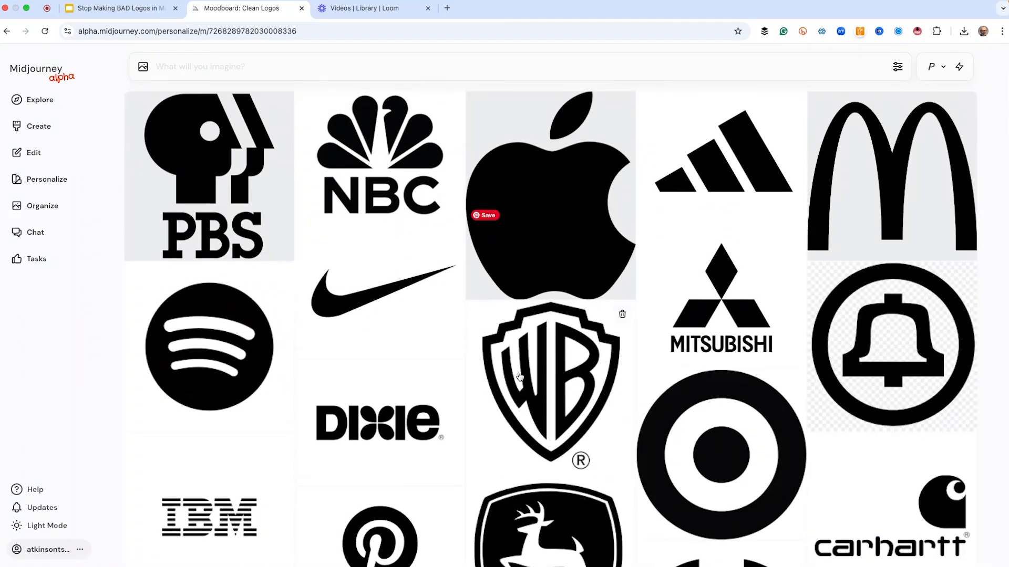
scroll(519, 376, up, 2)
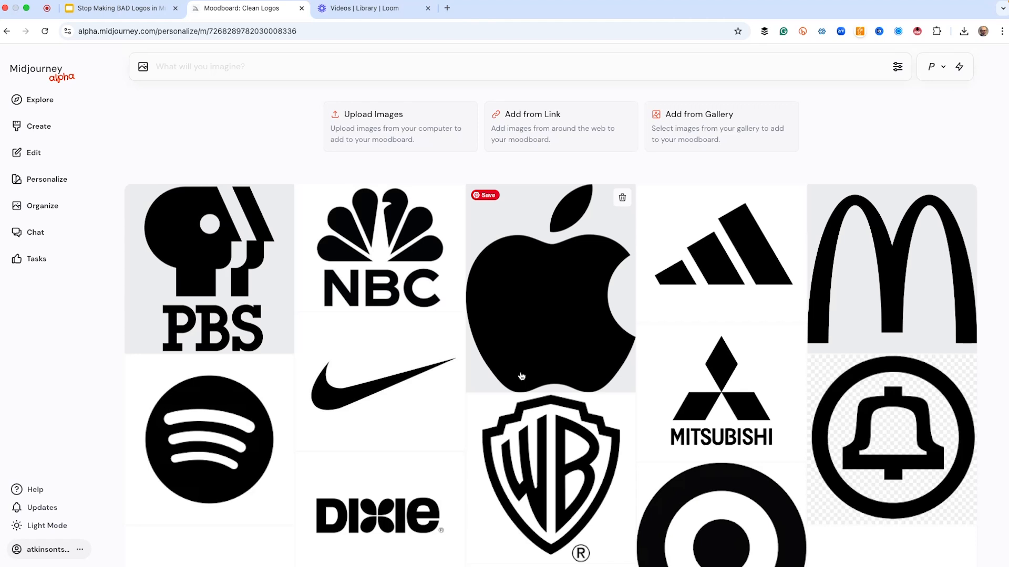
- On the Create page, enter the prompt "Minimalist, black and white, high contrast, clean lines, walking dog silhouette, profile, isolated, flat white background"
click(59, 132)
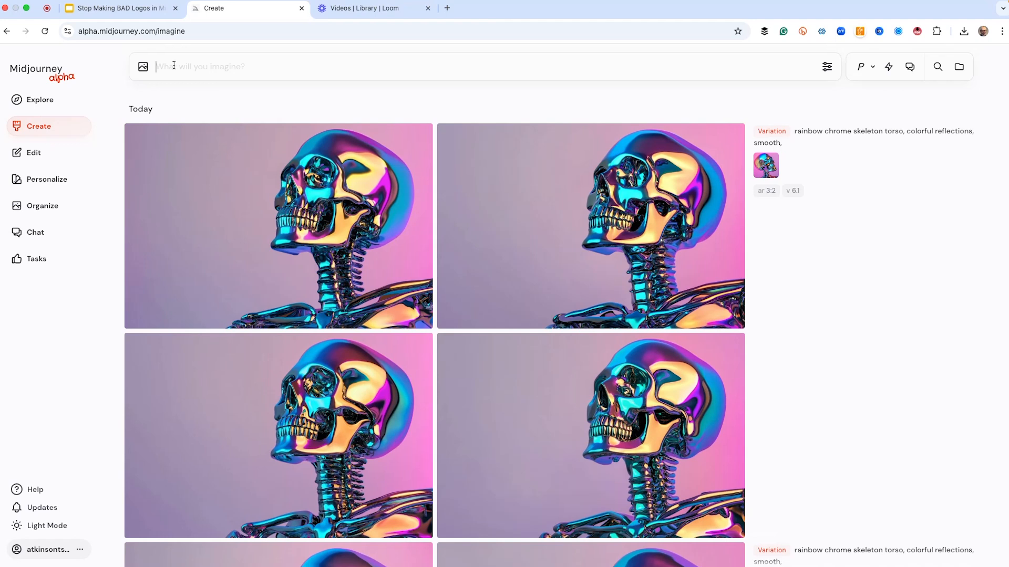
text(Minimalist, black and white, high co)
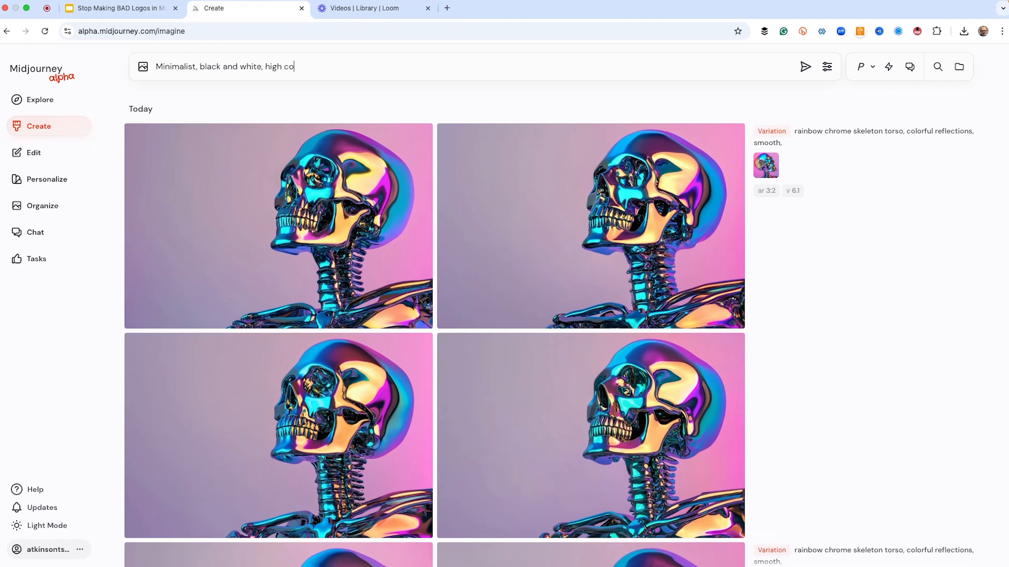
text(ntrast, clean lines)
text(, walking dog silhoue)
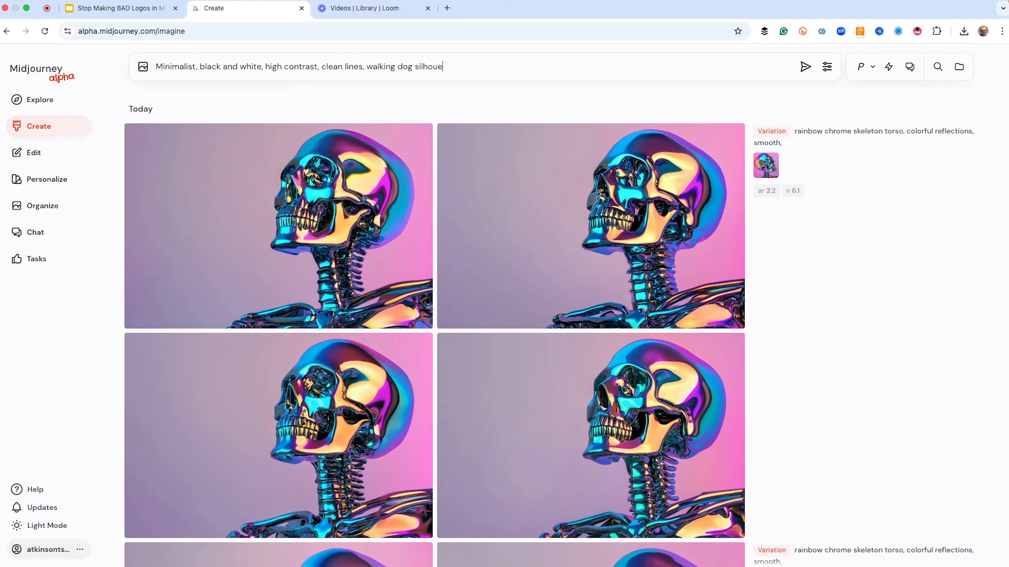
text(tte, profile, isolated, flat white backg)
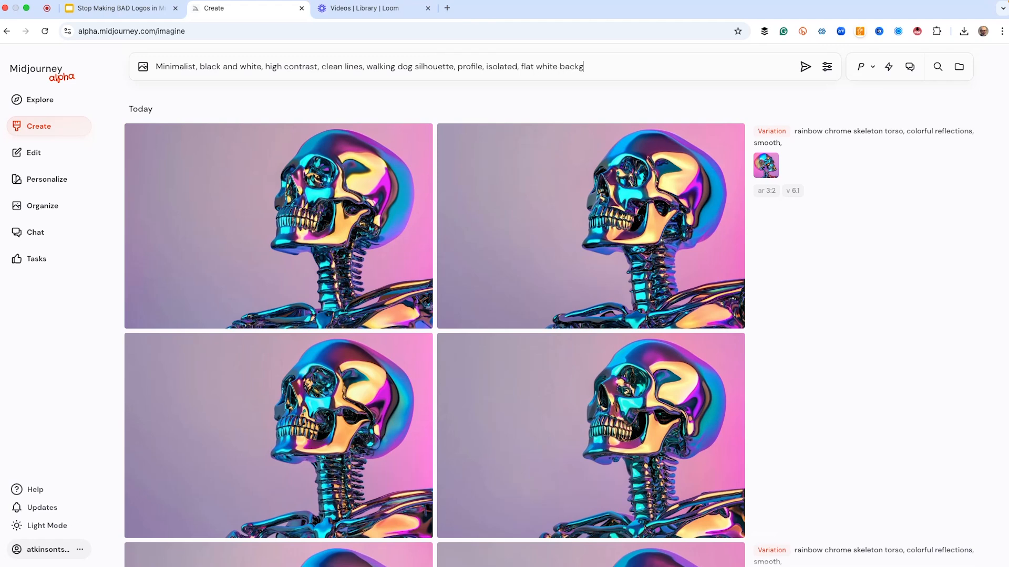
text(round)
- Check the image settings, append the parameters --s {40, 100} and --r 2 to the prompt, and generate the images
click(827, 68)
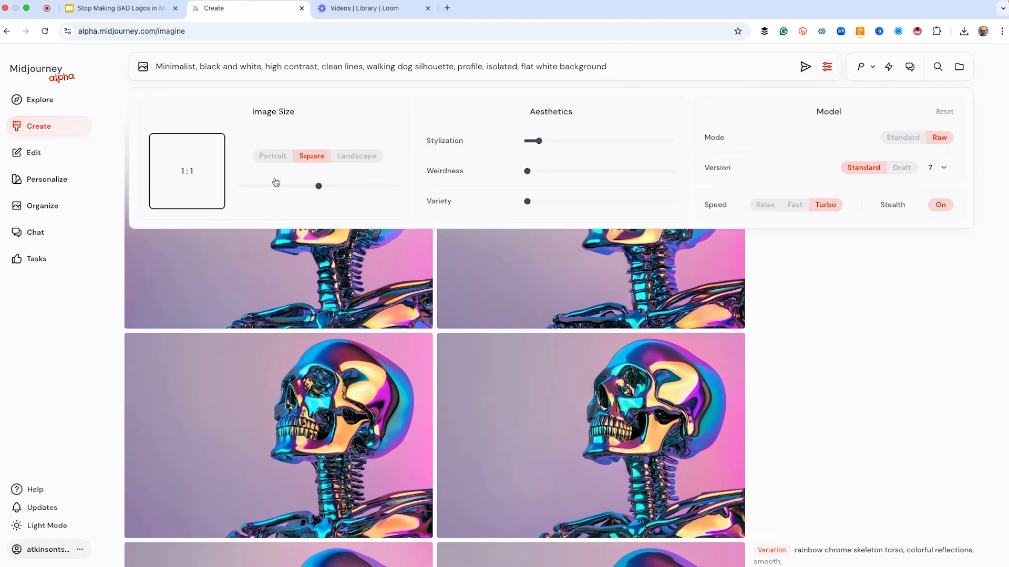
mouse_move(531, 149)
text(--s {40, 100})
text(--r)
text(2)
key(Return)
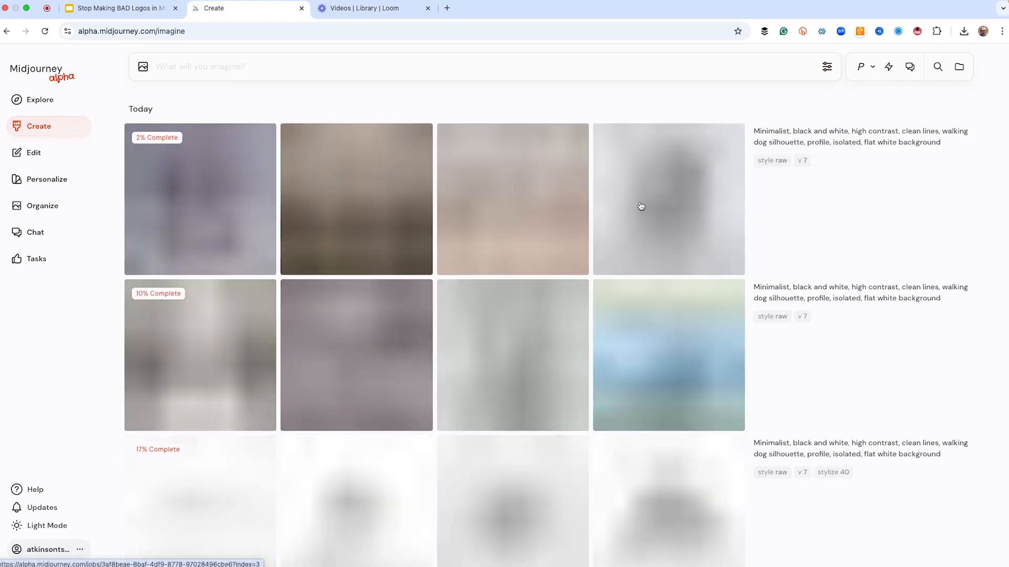
- Examine the generated dog silhouettes, enlarging the person walking a leashed dog, the lone dog and the dog with the long shadow
scroll(639, 209, down, 5)
scroll(635, 213, down, 1)
scroll(635, 212, up, 1)
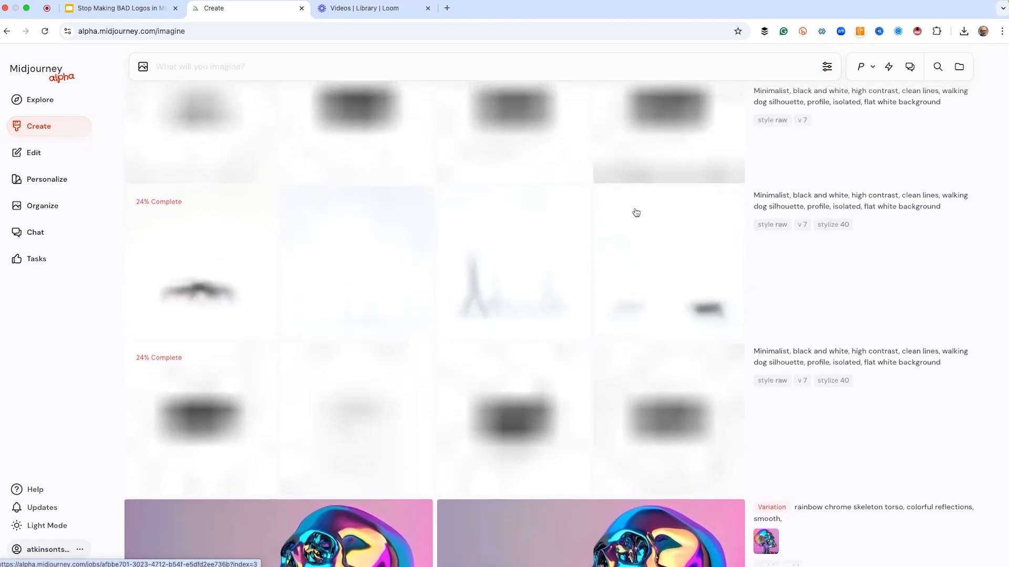
scroll(636, 212, up, 5)
scroll(587, 259, down, 5)
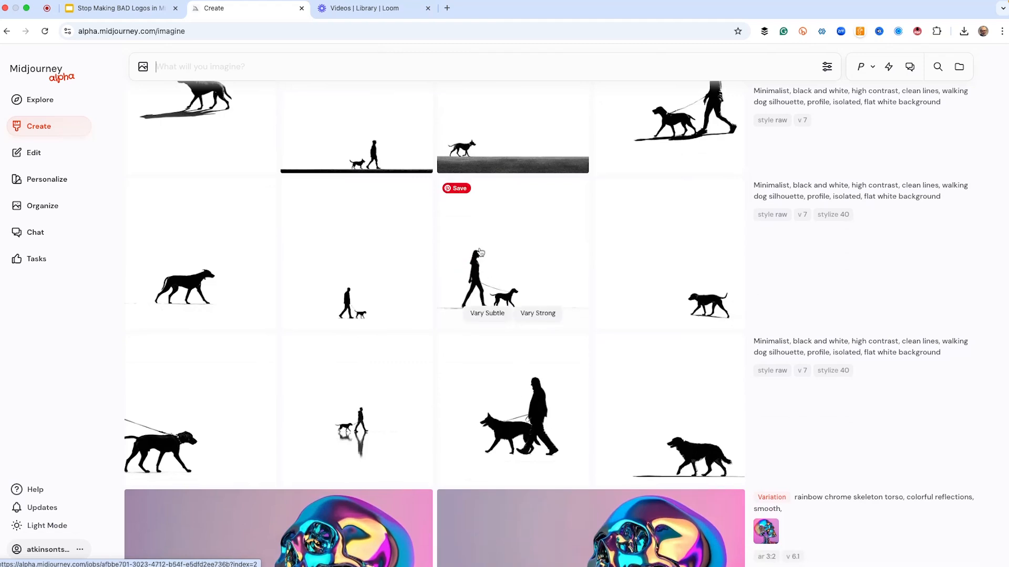
scroll(590, 239, up, 2)
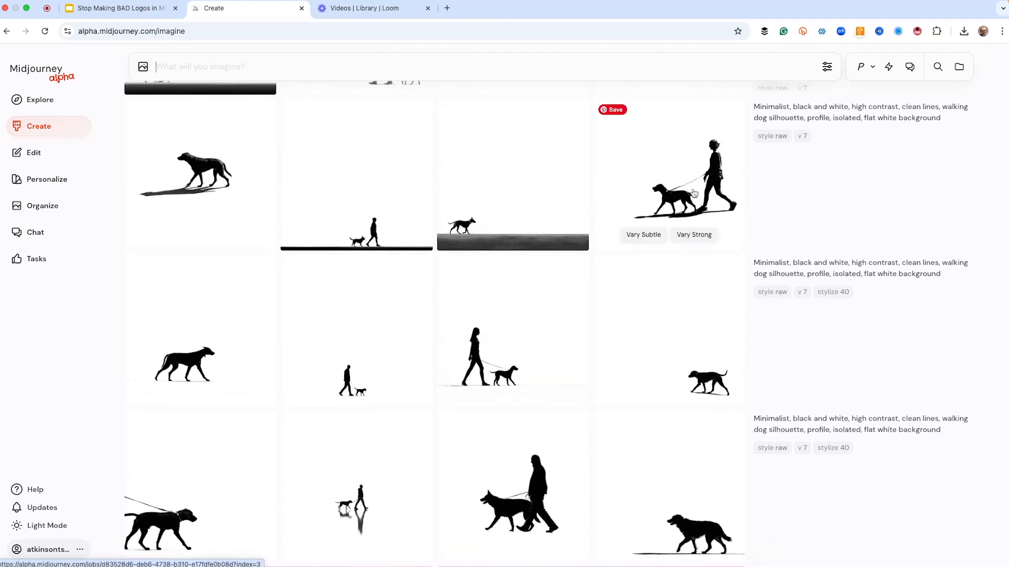
click(694, 192)
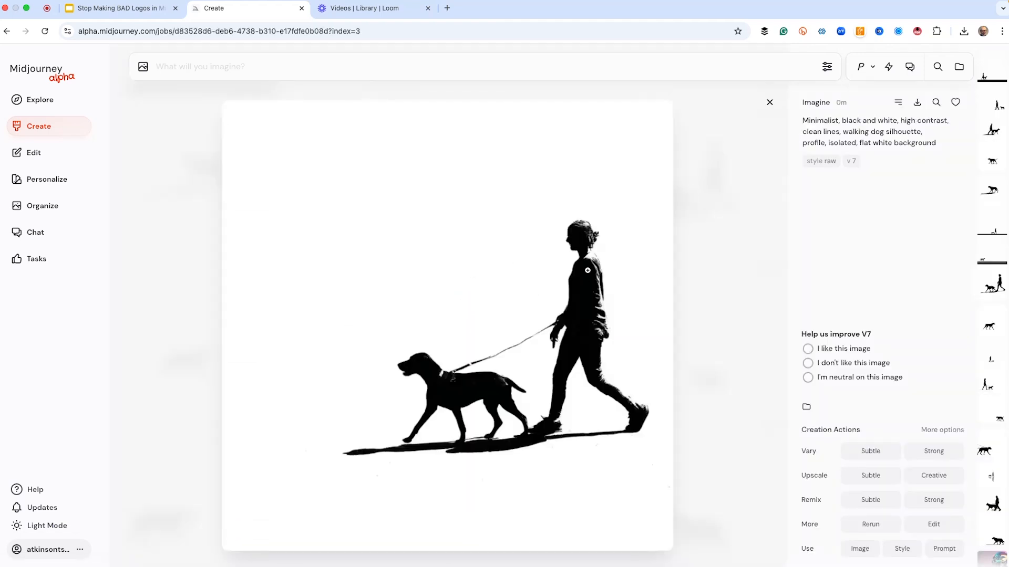
click(769, 102)
scroll(432, 271, up, 3)
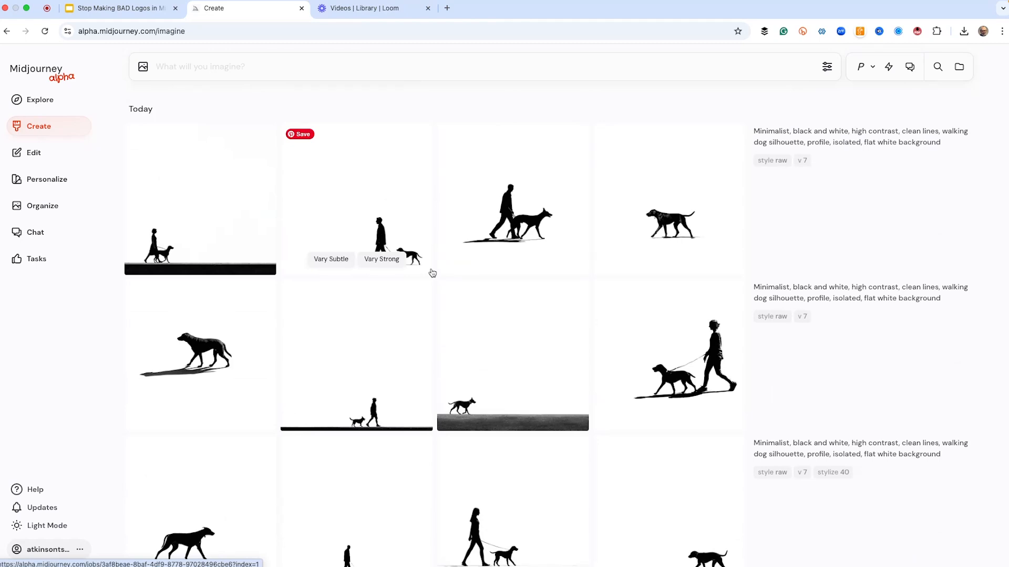
click(662, 235)
key(Right)
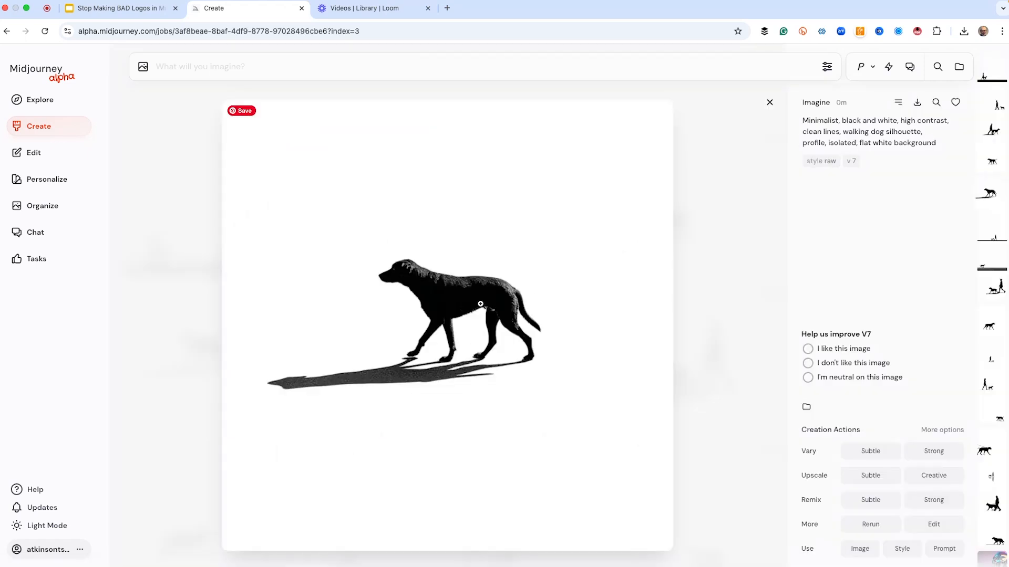
click(768, 103)
- Create two sets of strong variations from the first dog silhouette in the upper stylize 40 row
scroll(539, 268, down, 3)
click(199, 329)
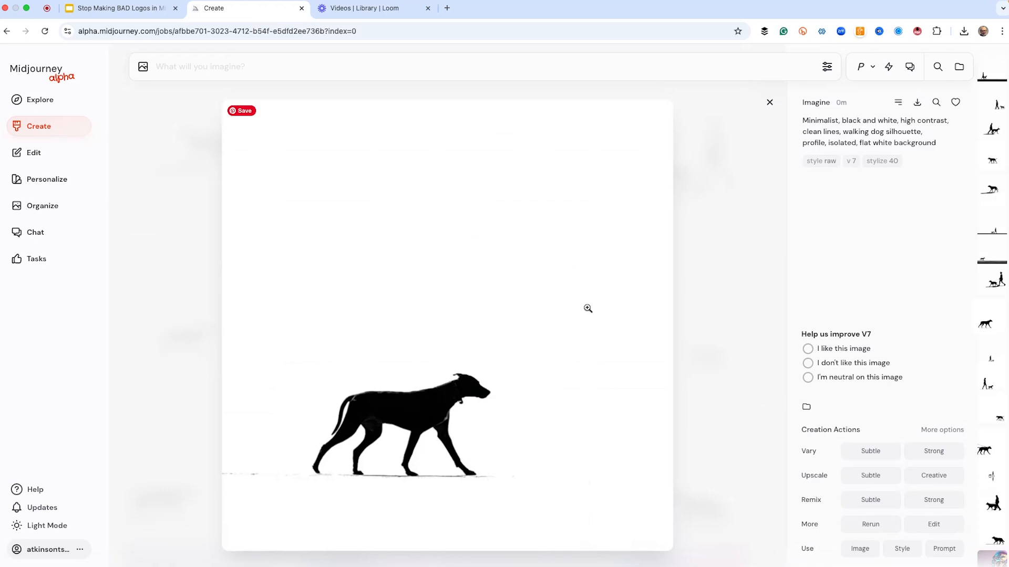
click(928, 453)
click(928, 453)
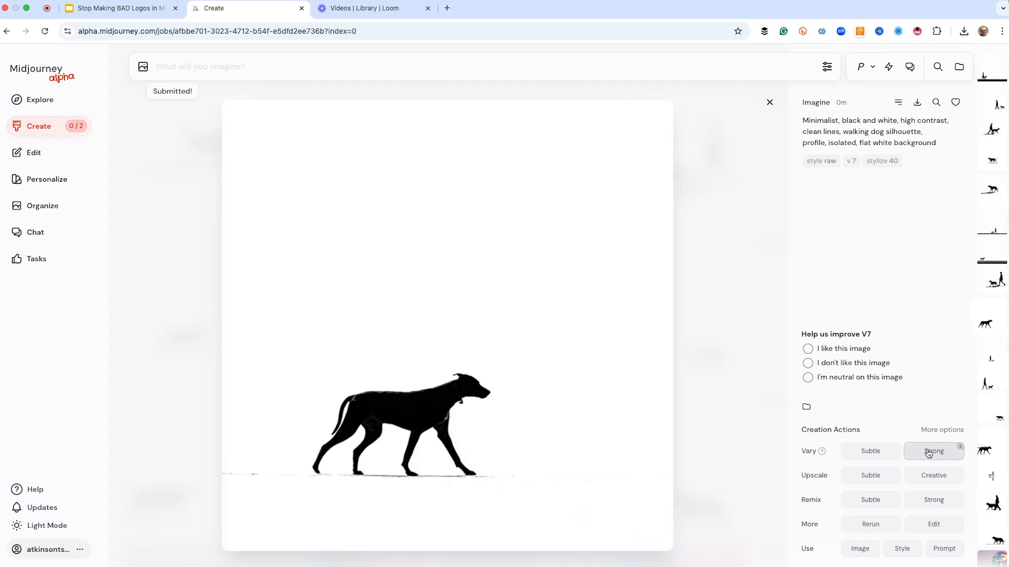
click(770, 103)
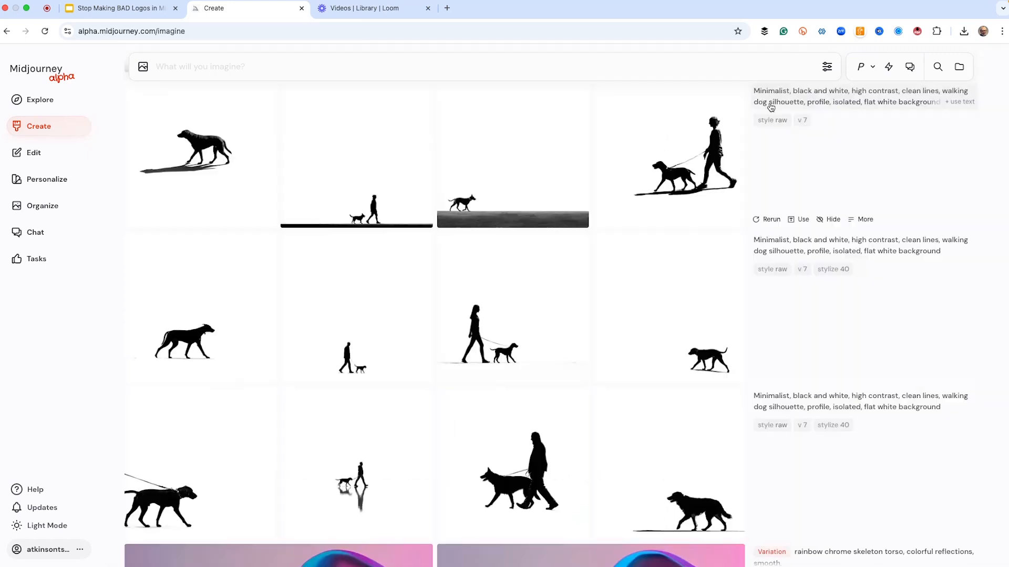
- Create two sets of strong variations from the fluffy-tailed dog, the last image in the lower stylize 40 row
click(671, 464)
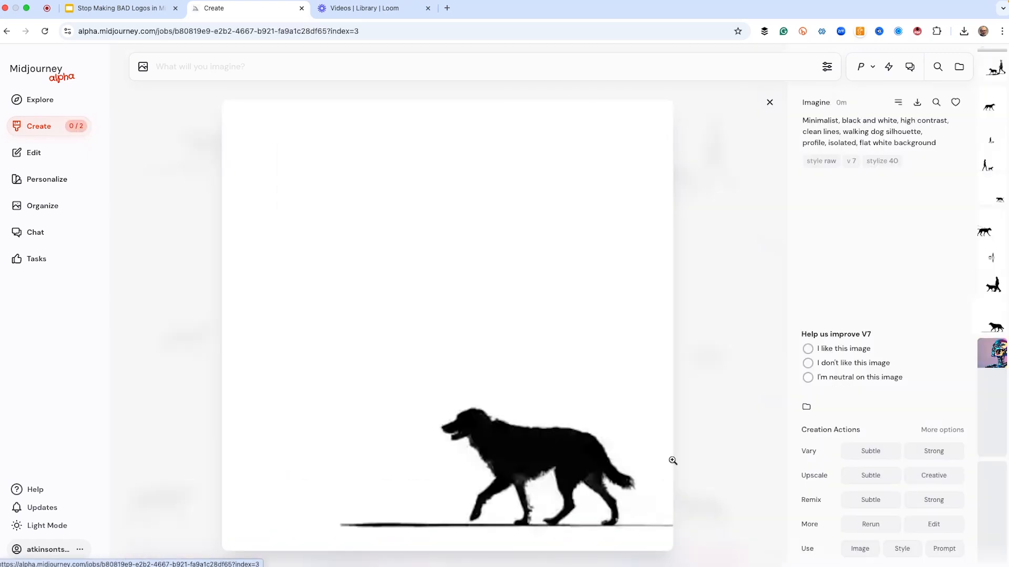
click(935, 452)
click(769, 103)
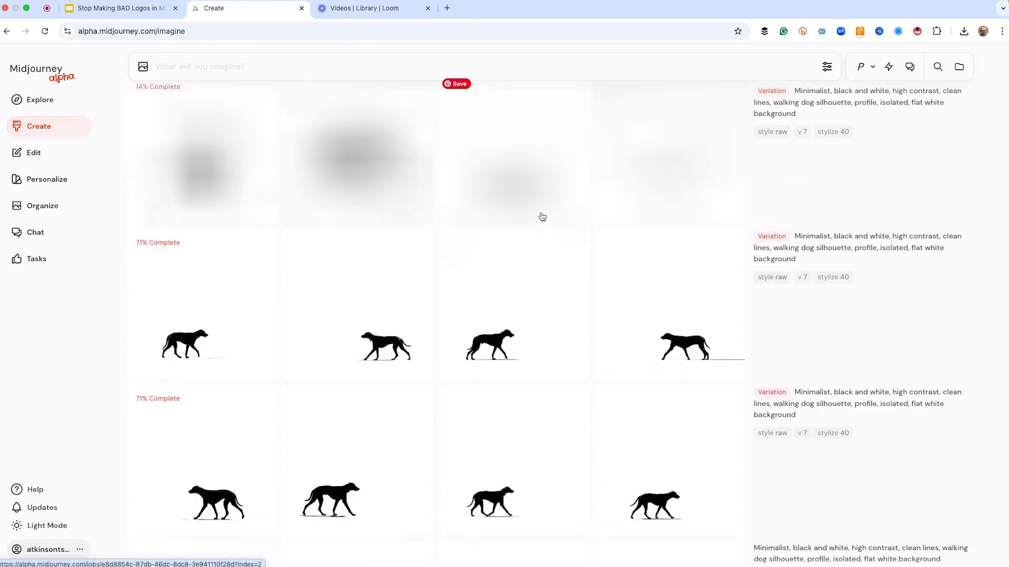
- Examine the variations of the fluffy-tailed dog, enlarging several from the newest set and comparing them with the other sets
scroll(565, 250, up, 2)
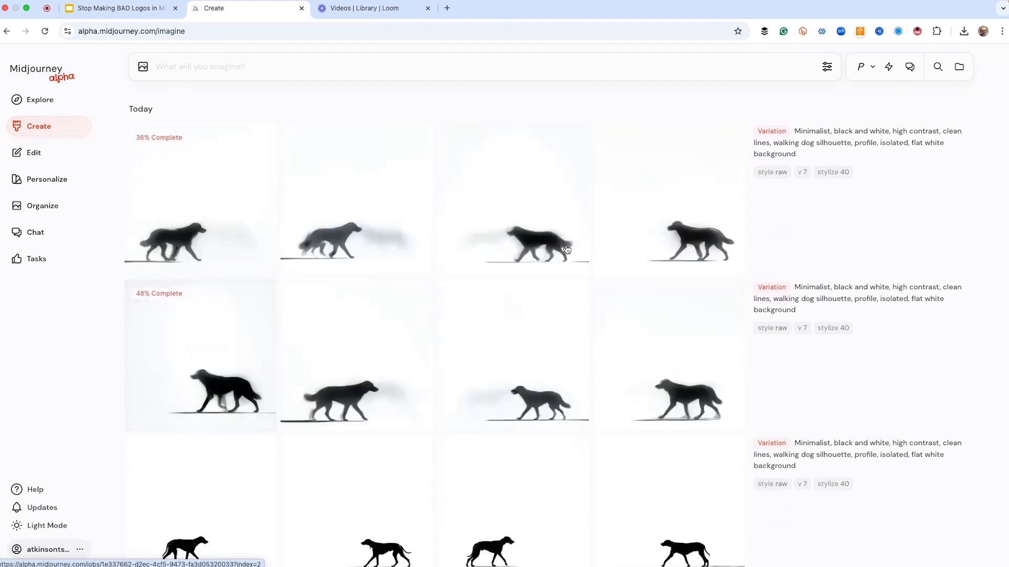
click(567, 250)
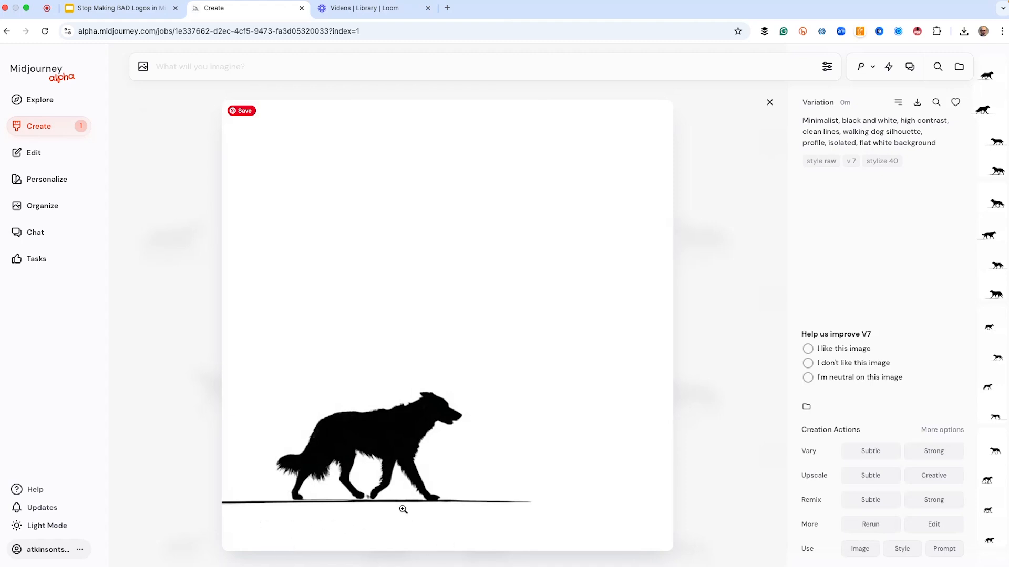
key(Right)
key(Right)
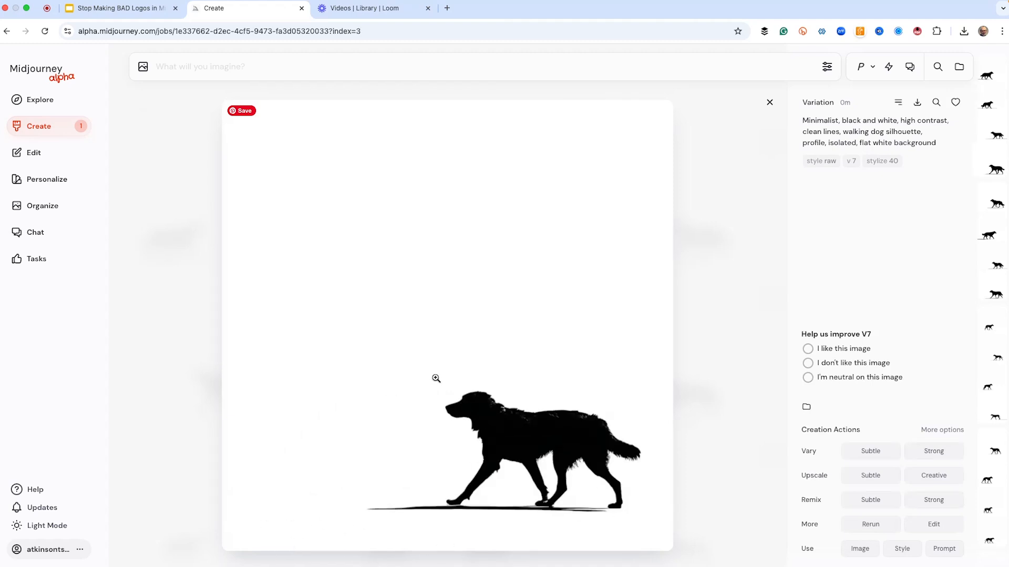
click(769, 103)
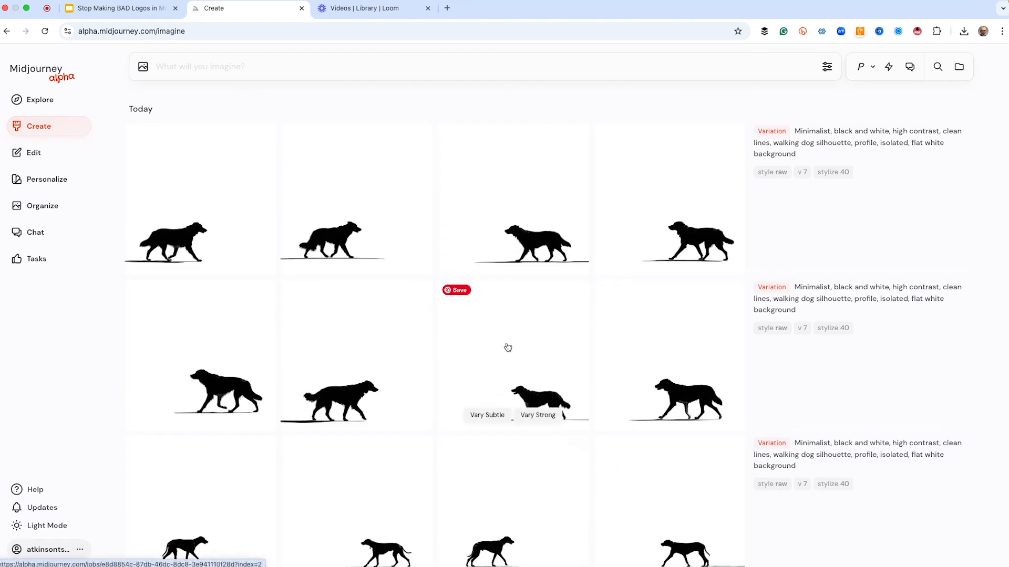
scroll(457, 321, down, 3)
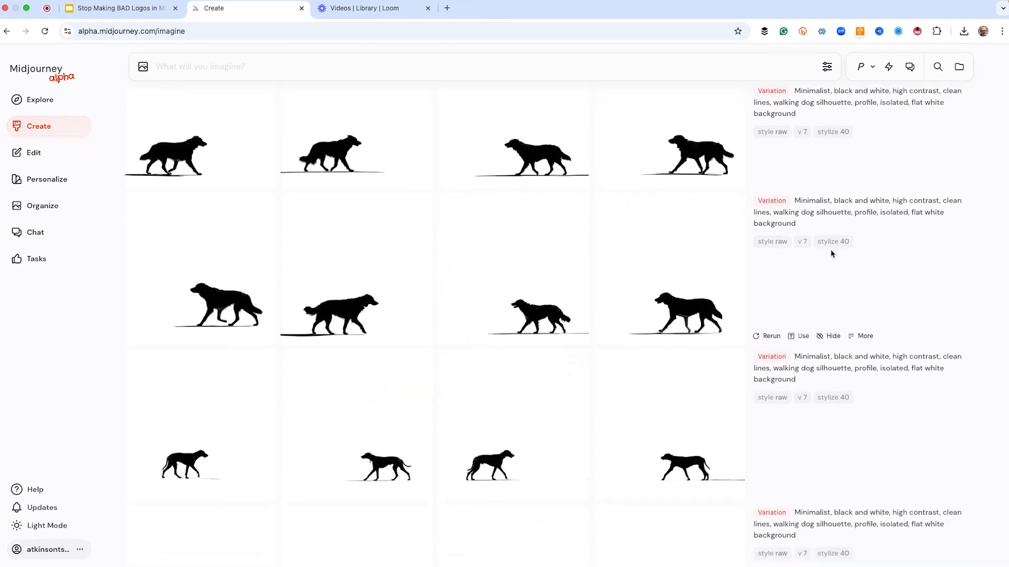
scroll(551, 250, up, 3)
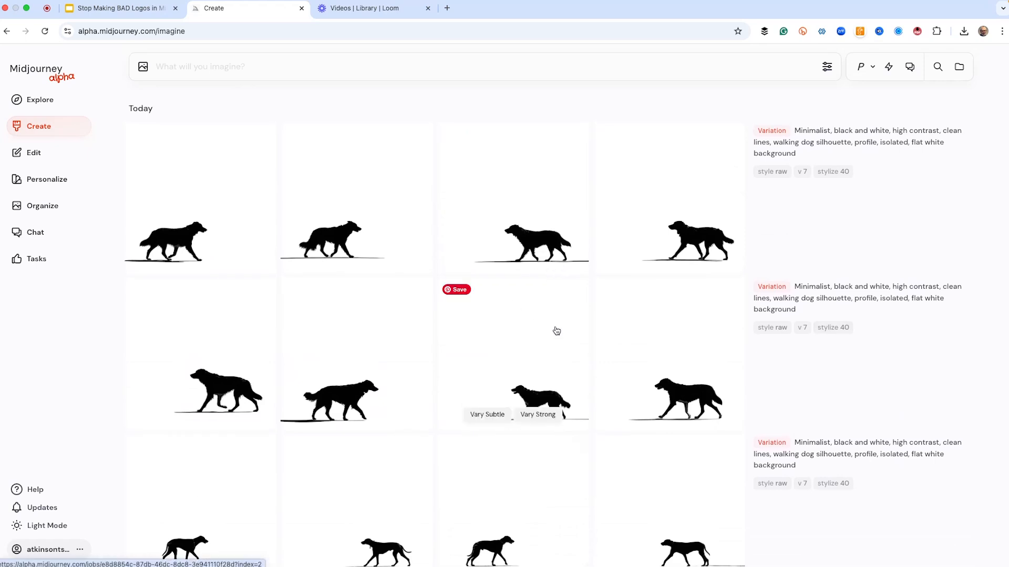
- Reuse the prompt of the newest set's fourth dog variation and turn on personalization with the Clean Logos moodboard
click(682, 234)
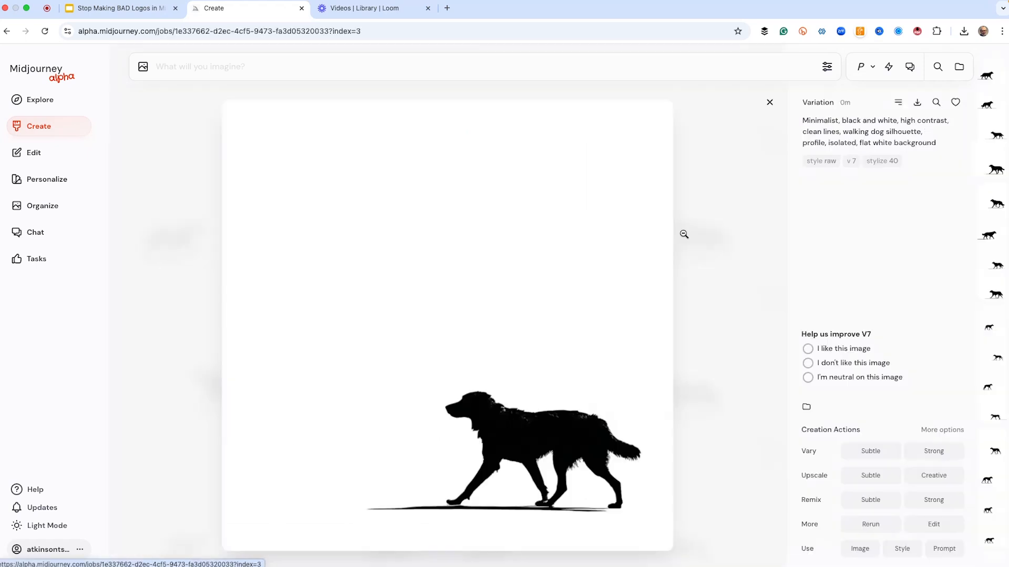
click(944, 548)
click(863, 68)
click(872, 67)
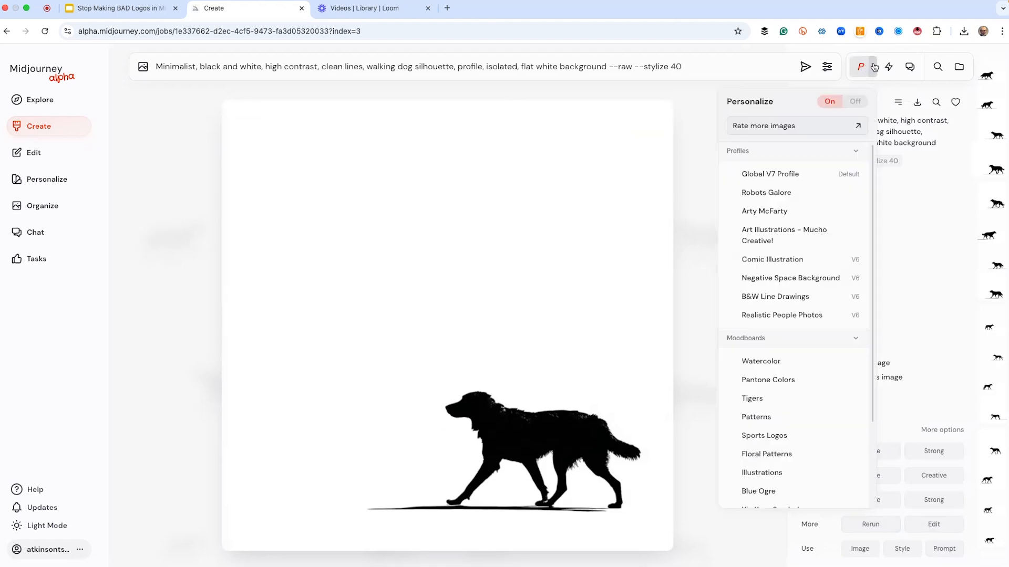
scroll(777, 258, down, 2)
click(739, 480)
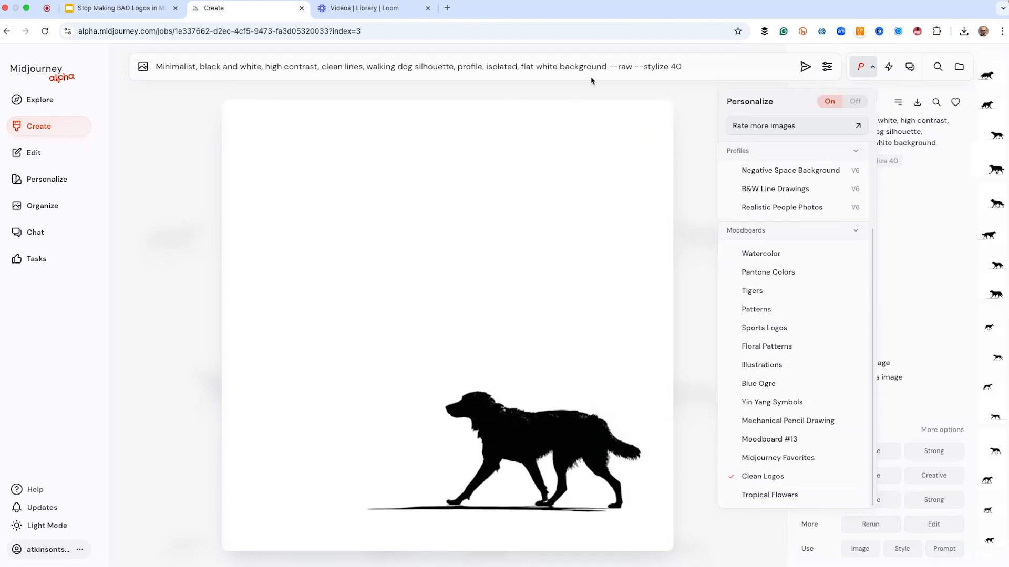
- Append --r 2 to the reused prompt and generate the images with the moodboard applied
click(706, 75)
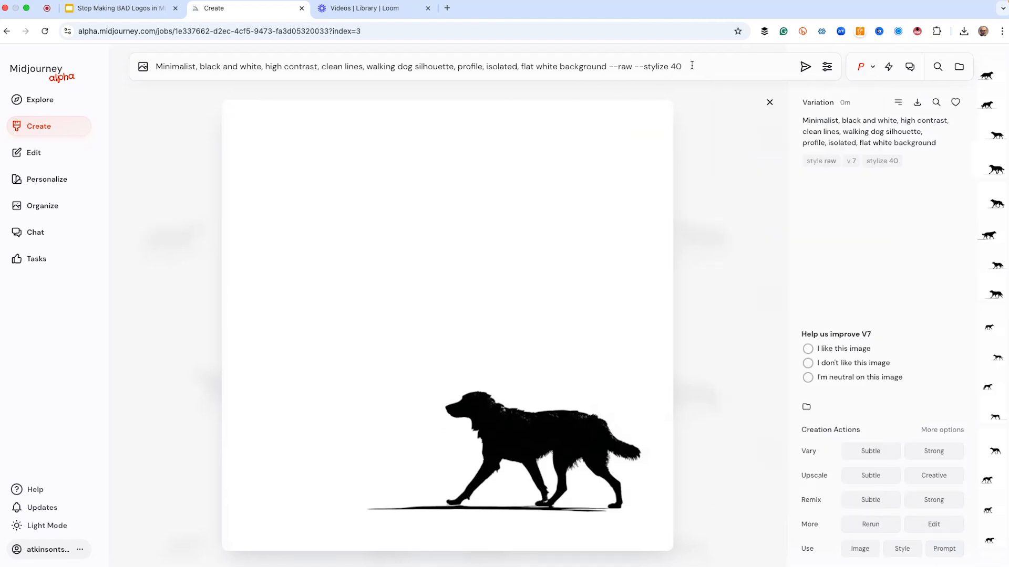
text(--r 2)
key(Return)
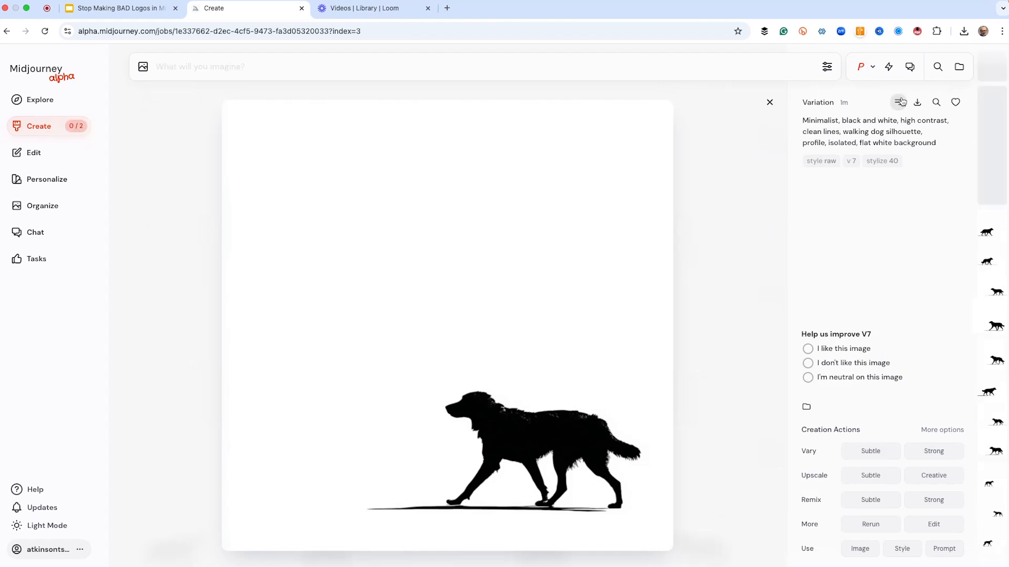
- Return to the results and enlarge the first dog silhouette of the newest Clean Logos moodboard set
click(770, 102)
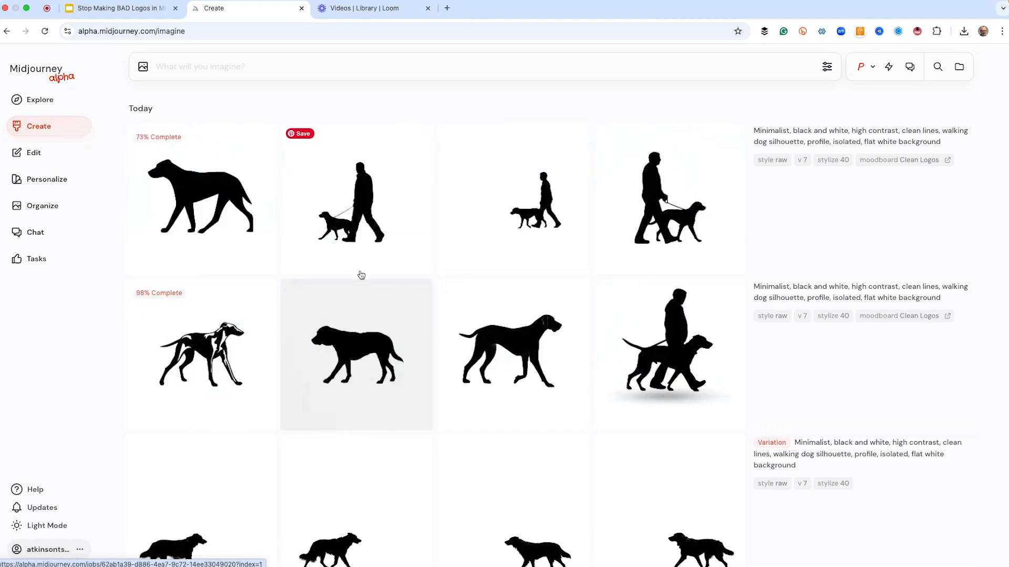
click(223, 223)
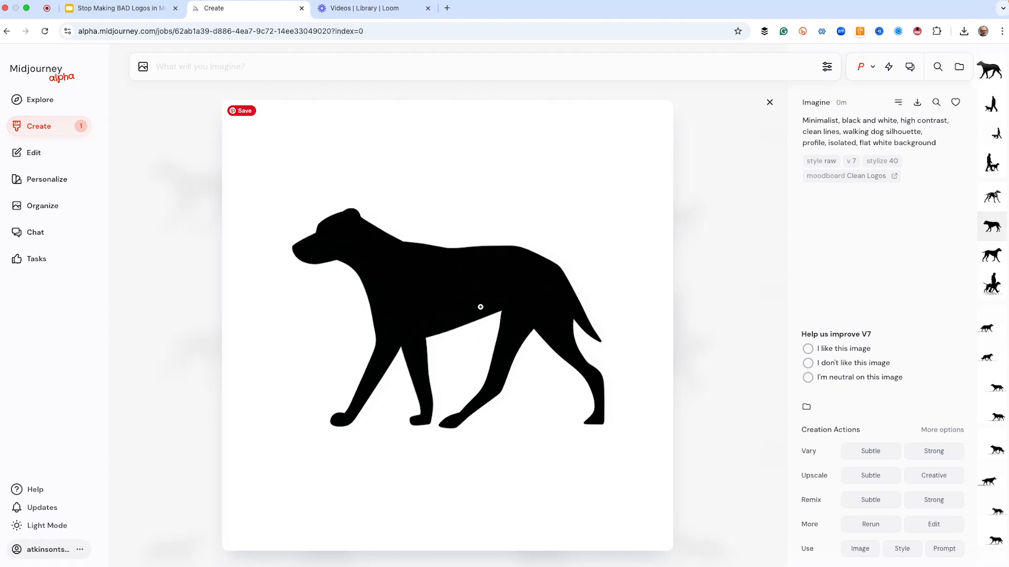
- Create two sets of strong variations of the greyhound with white line details from the moodboard results, then return to the results
scroll(477, 307, down, 3)
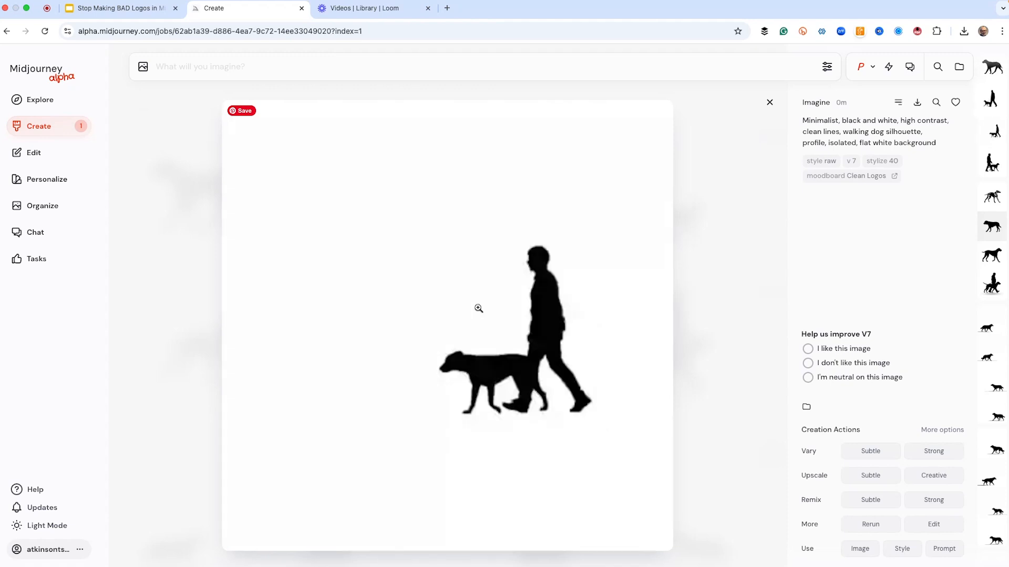
scroll(476, 309, down, 1)
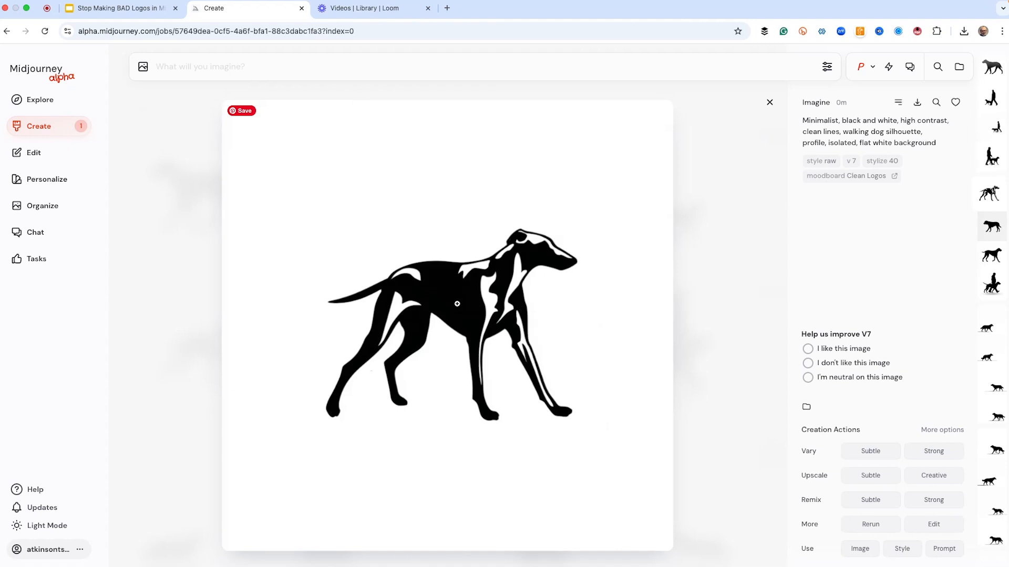
click(944, 453)
click(944, 453)
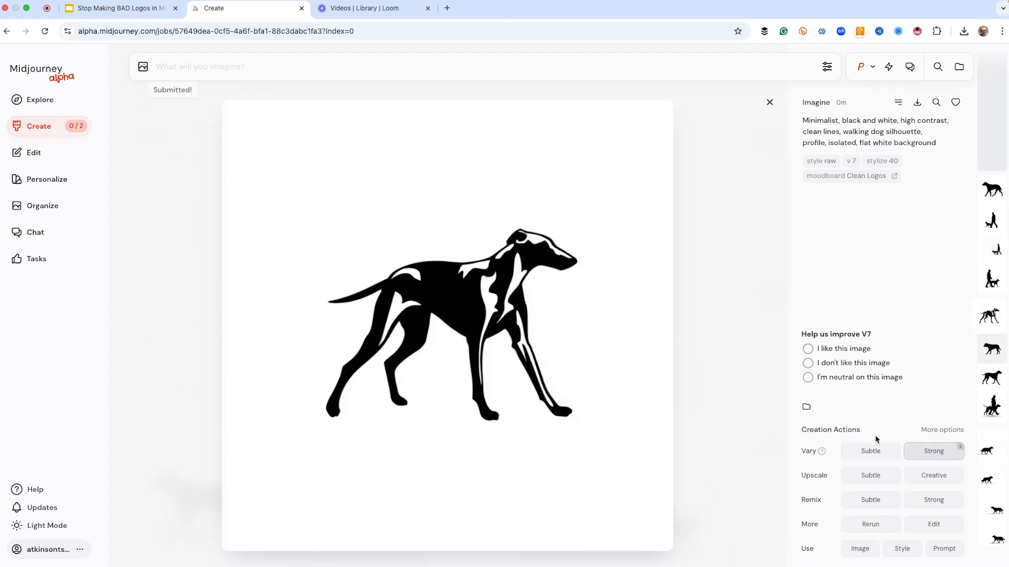
key(Right)
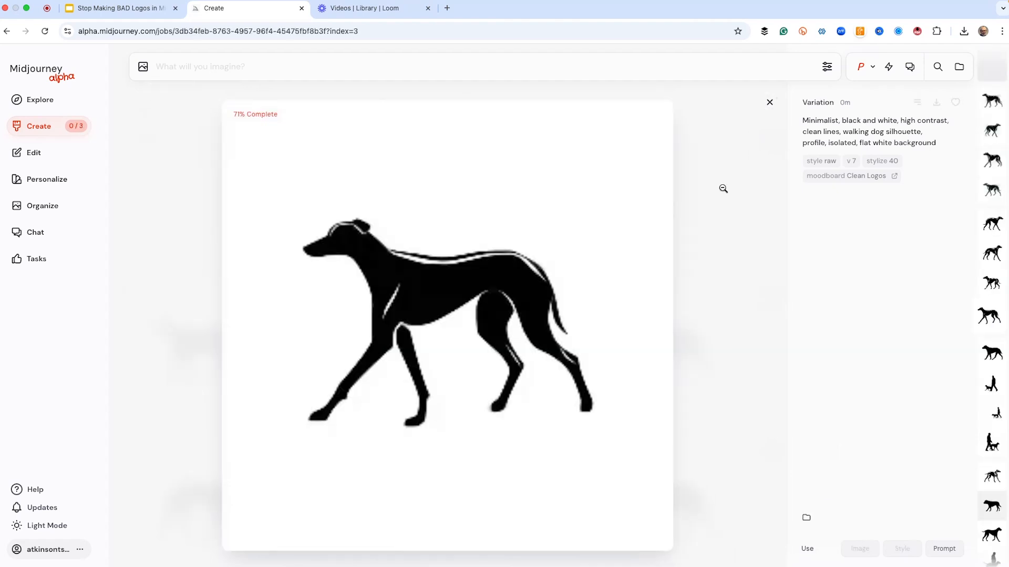
click(723, 188)
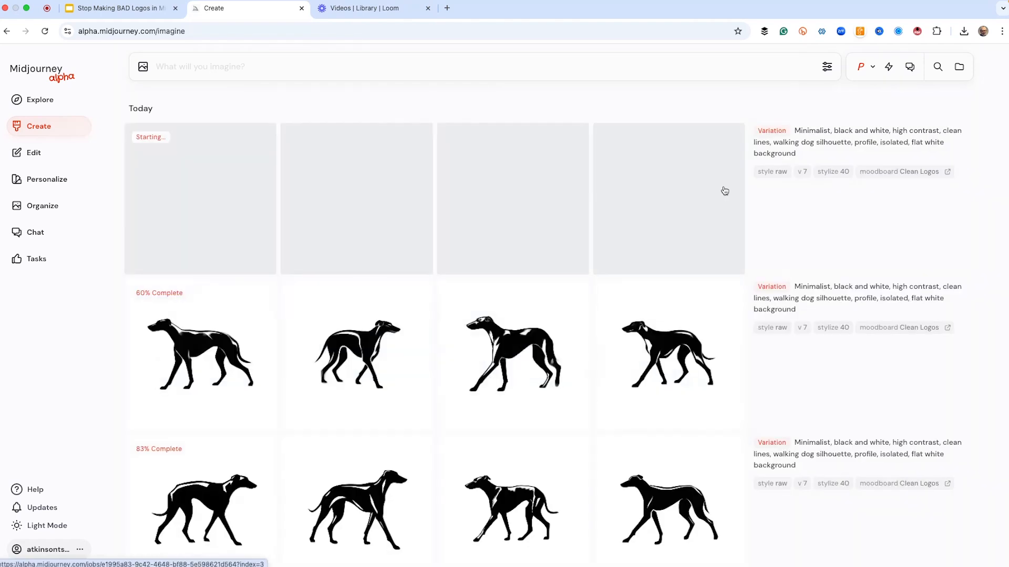
- Create strong variations of the newest set's second dog, the angular silhouette with the raised tail, and return to the results
scroll(479, 289, down, 2)
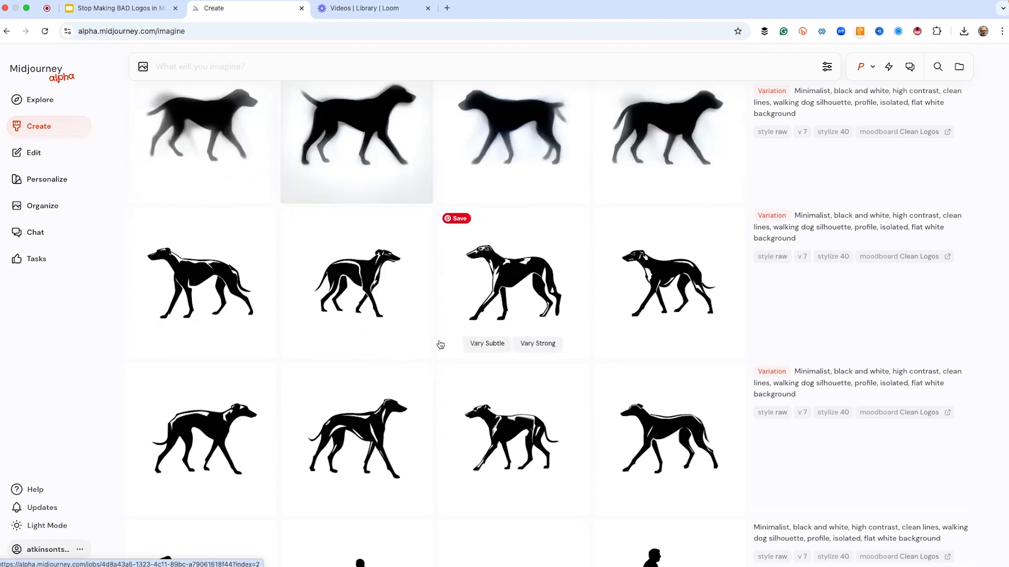
scroll(442, 344, up, 1)
scroll(442, 344, up, 1)
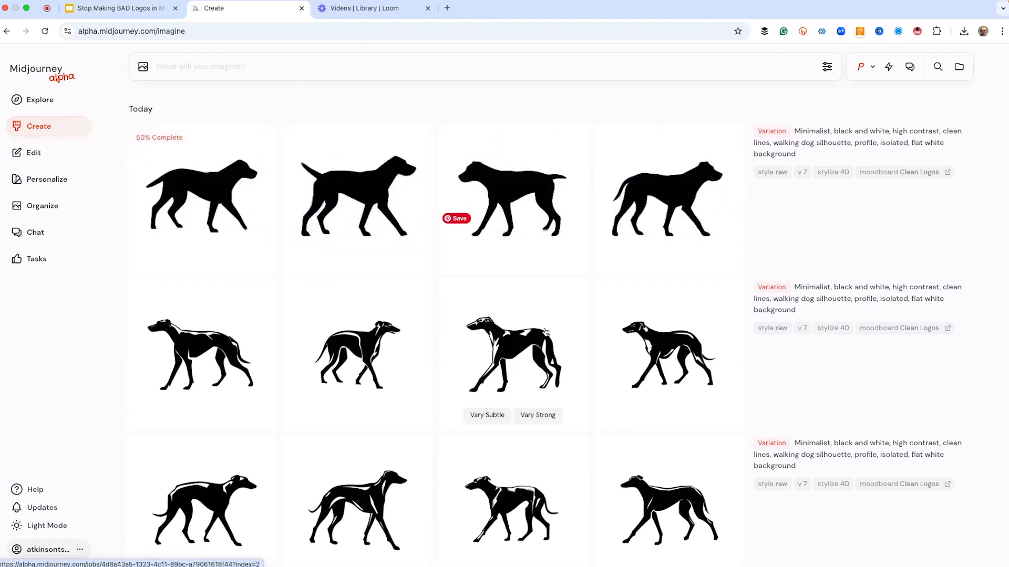
click(378, 221)
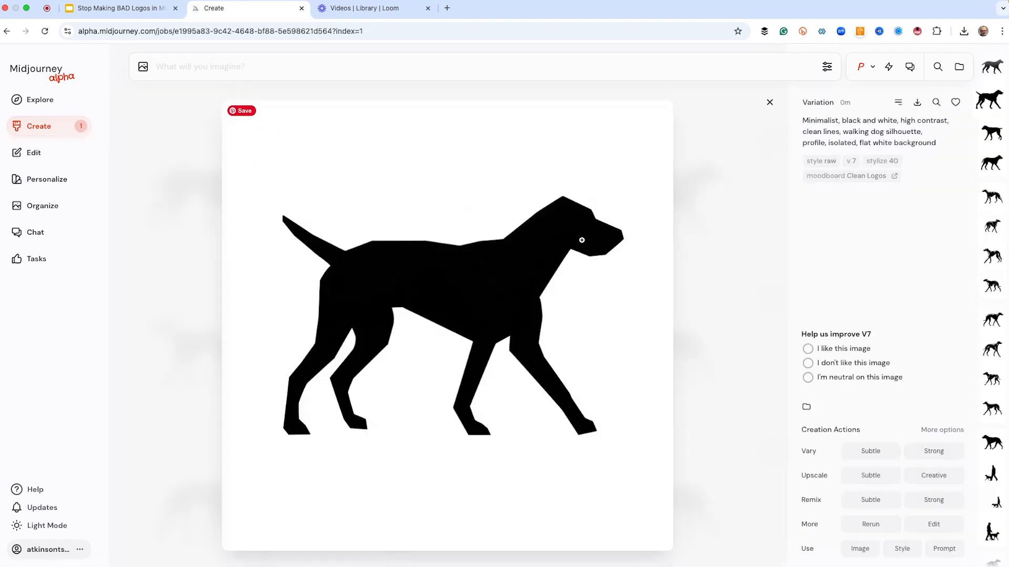
click(939, 453)
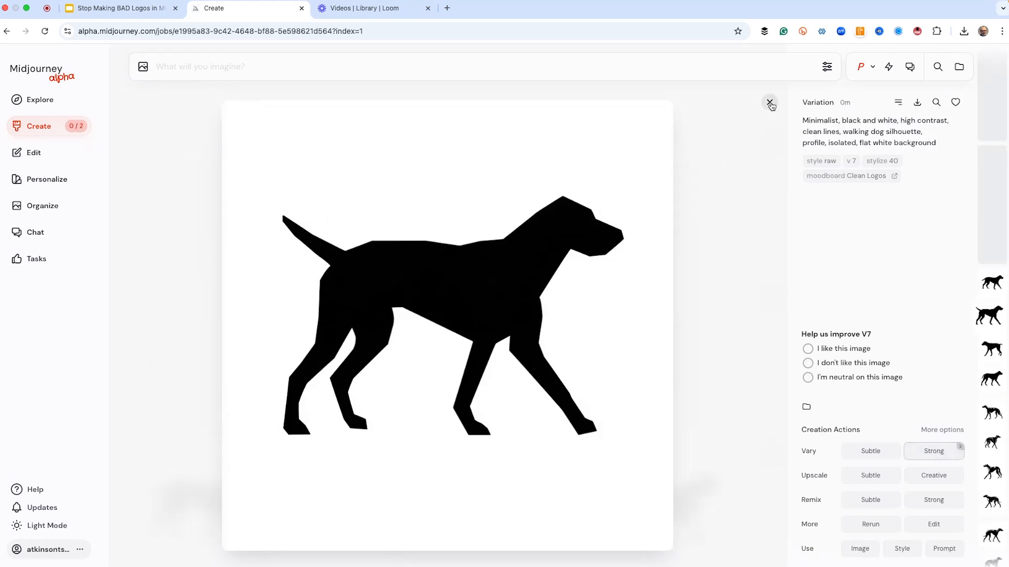
click(770, 102)
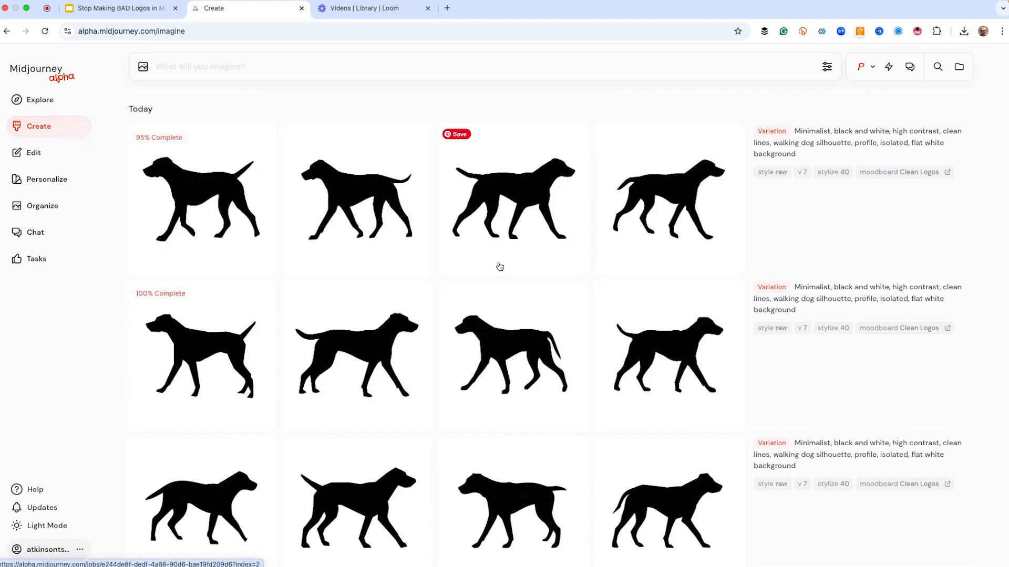
- Create strong variations of the second dog in the second-newest set, the silhouette facing right with the long tail
click(353, 351)
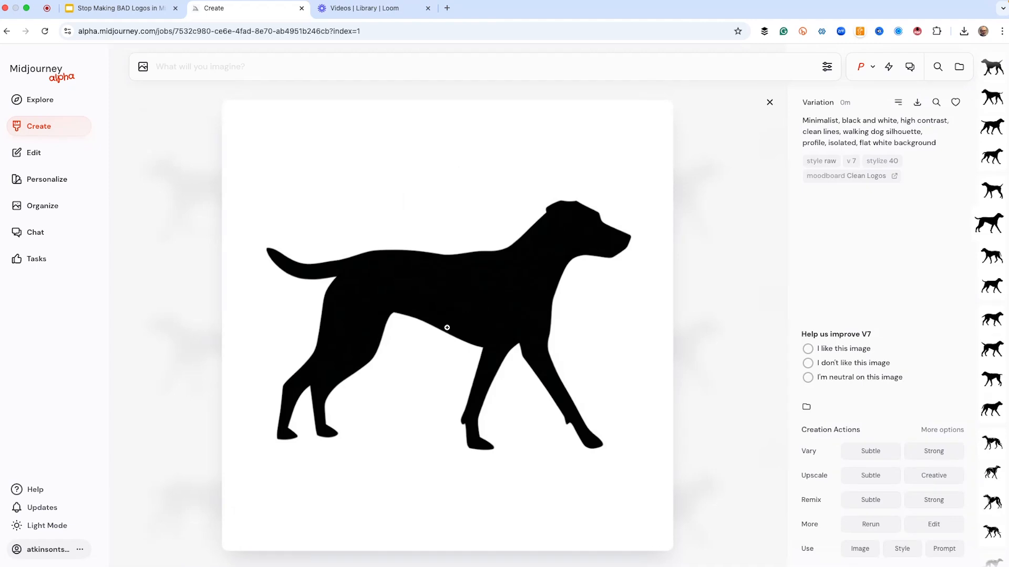
click(934, 450)
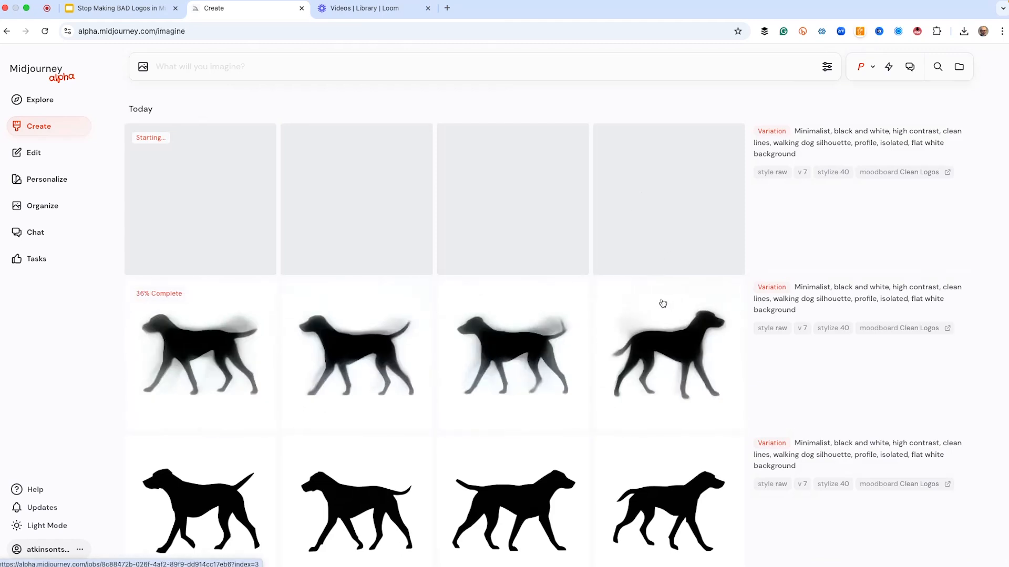
click(371, 342)
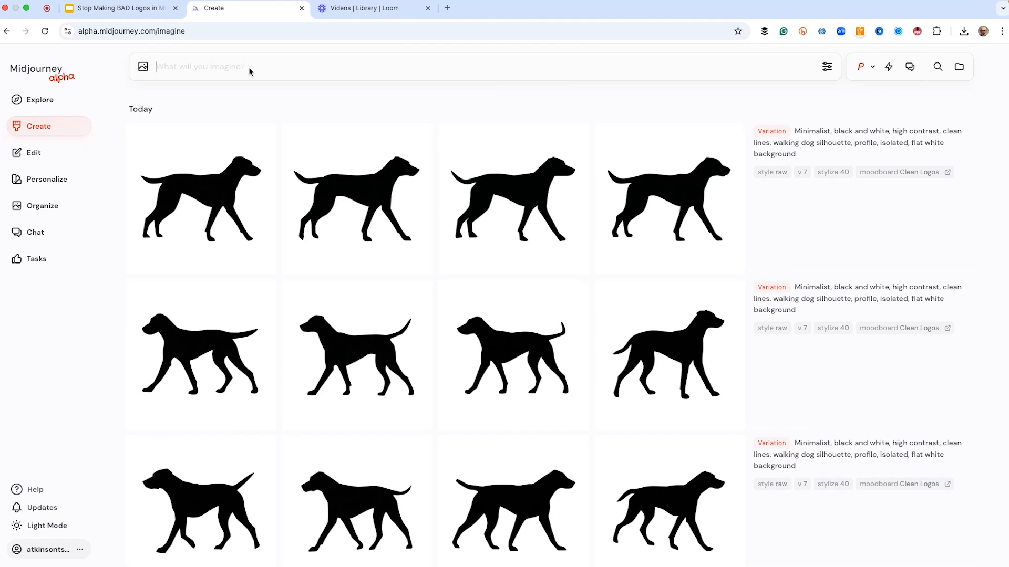
- Enter the prompt "Minimalist, black and white logo, in the style of professional sport team logos, flame icon, brandmark, iconic, isolated, on flat white background"
text(Minimalist, black and white logo)
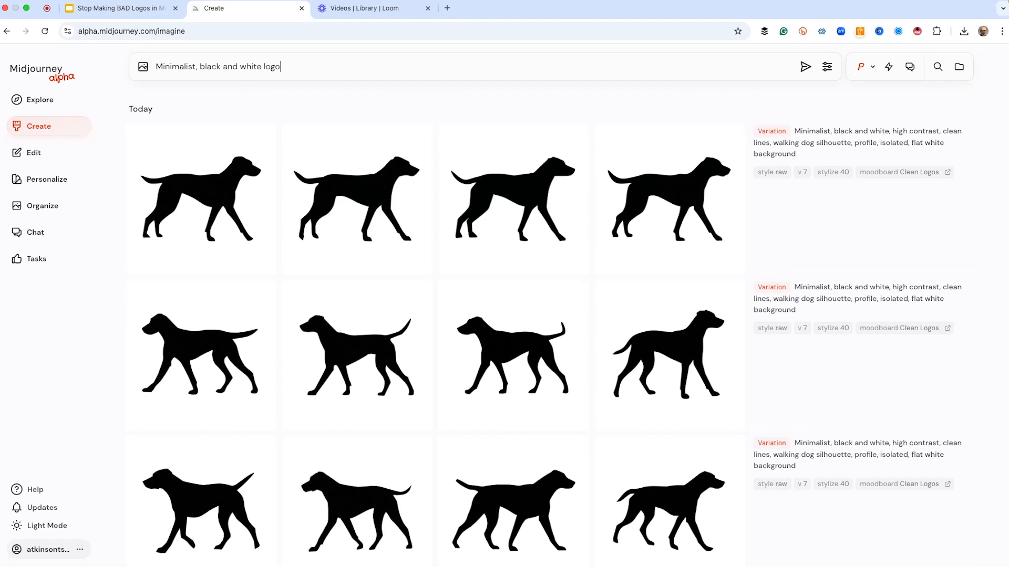
text(, in the style of professional sport team logos, fla)
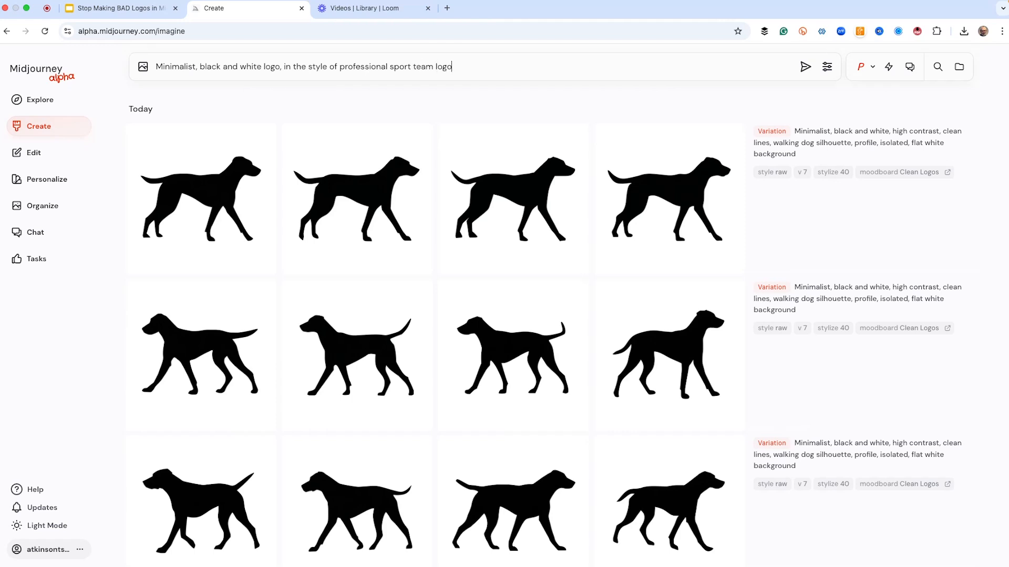
text(me icon, bran)
text(dmark, iconic, isolated, on fl)
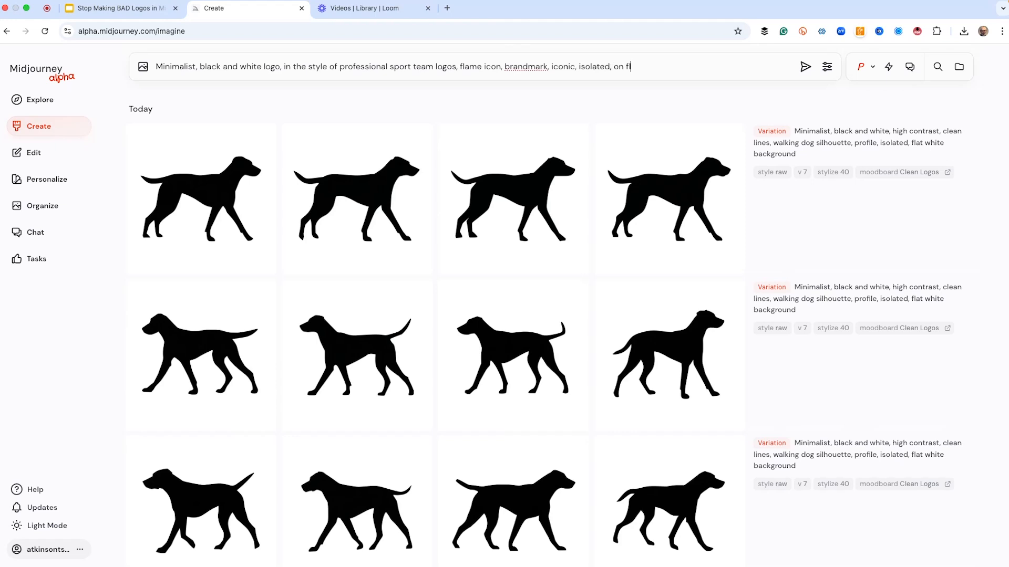
text(at white background)
- Append --s 50 and the --r repeat parameter to the flame prompt, generate the logos, and review the new sets
click(828, 68)
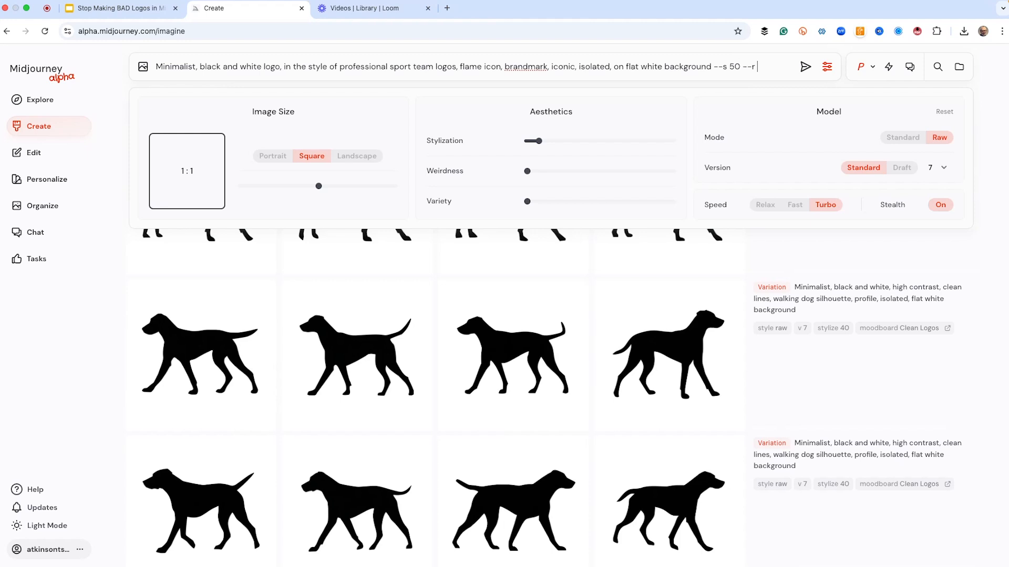
key(Return)
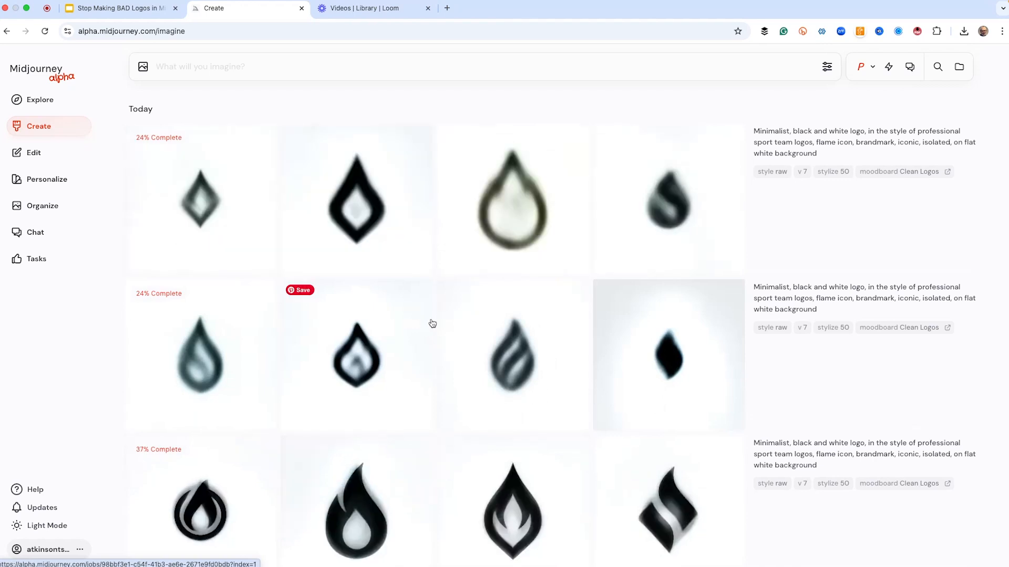
scroll(399, 328, down, 3)
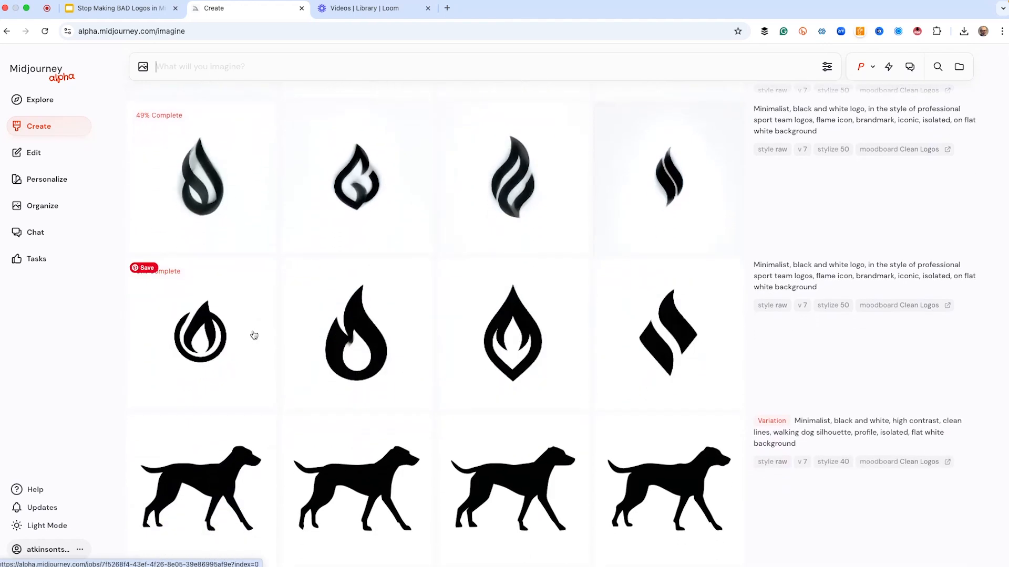
scroll(477, 338, up, 3)
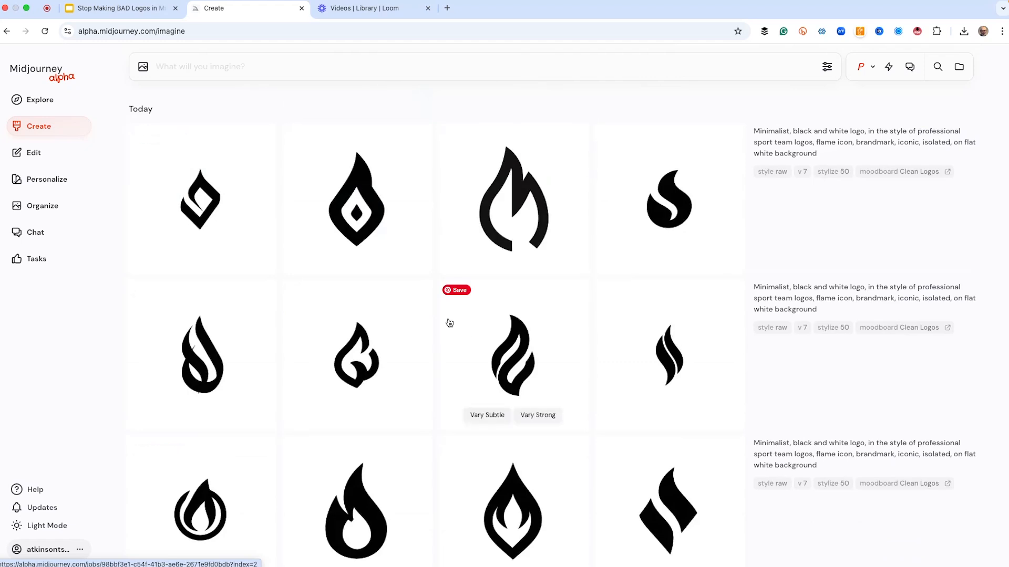
scroll(401, 326, down, 2)
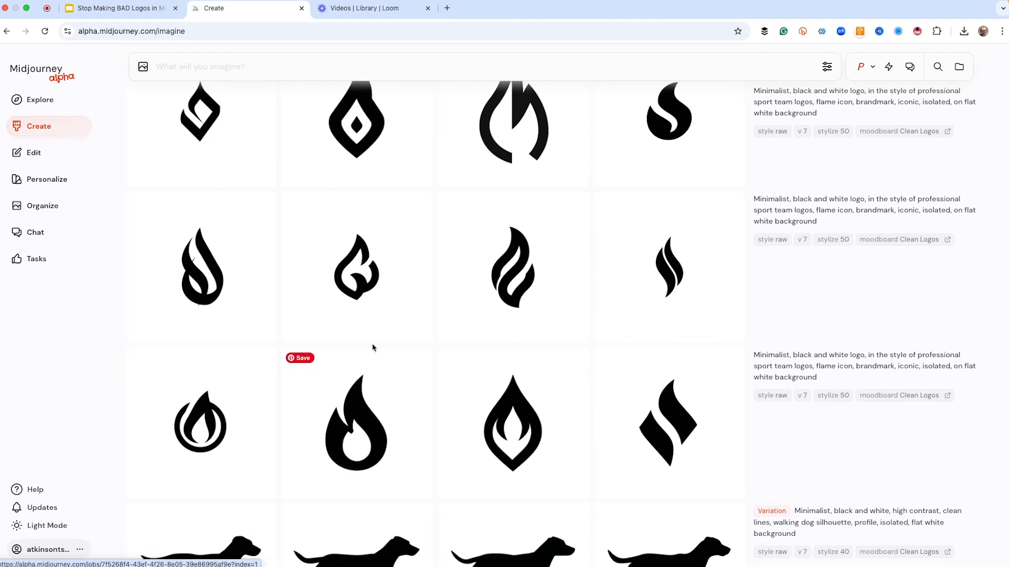
scroll(426, 341, up, 3)
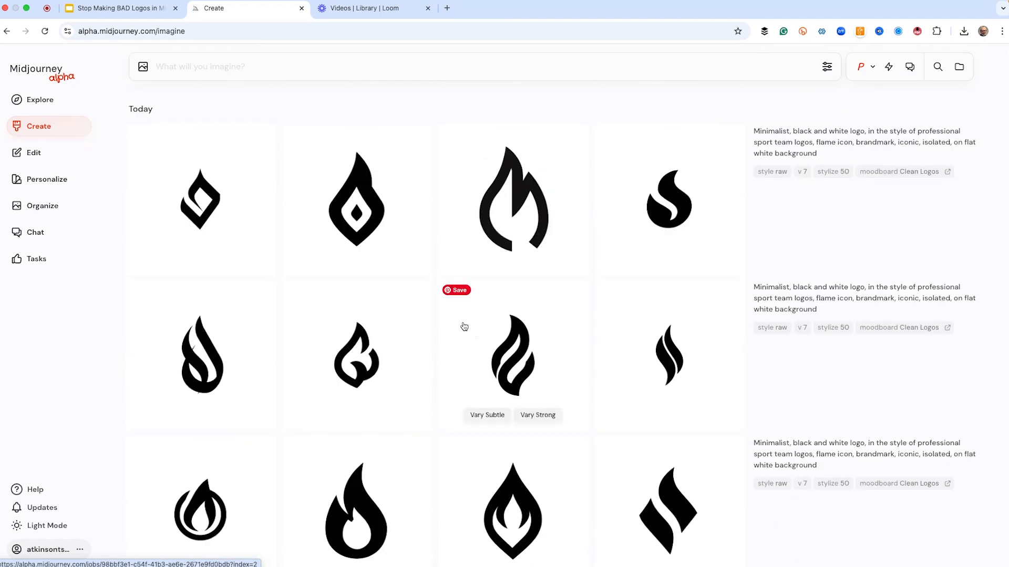
scroll(457, 325, down, 1)
scroll(433, 321, up, 1)
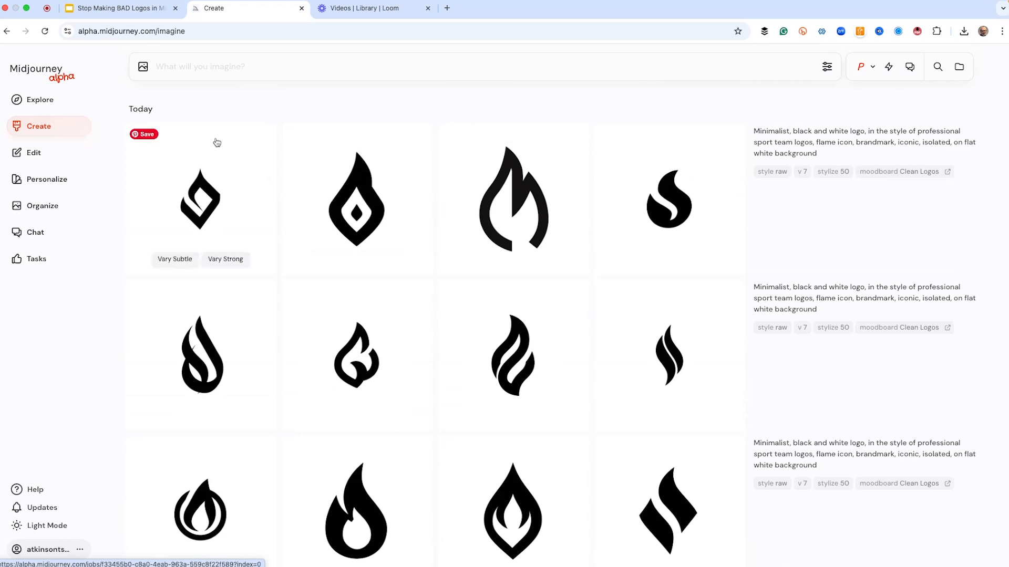
- Set the uploaded hand-drawn flame sketch as the Omni-Reference and enlarge the sketch to inspect it
click(142, 68)
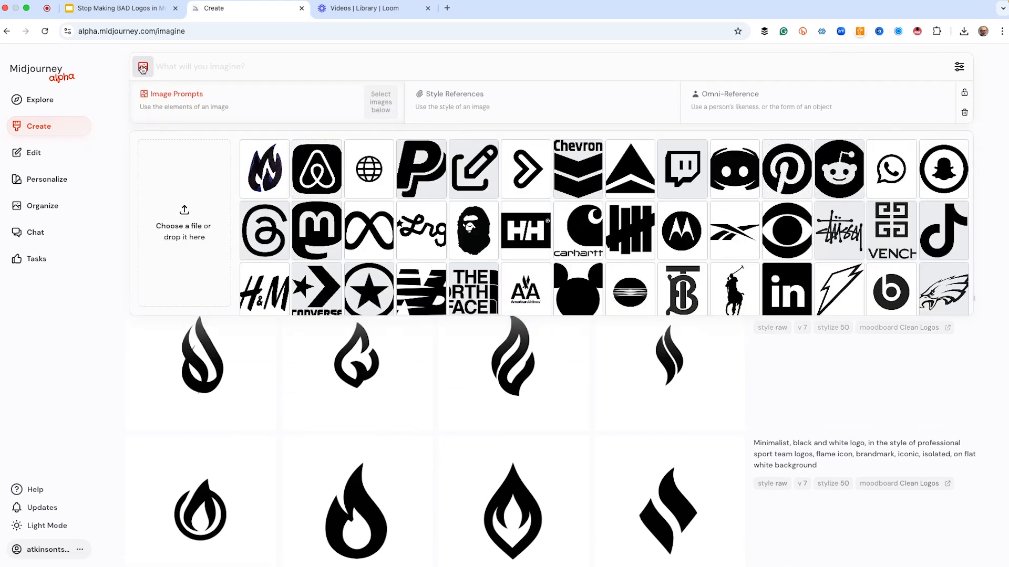
click(270, 172)
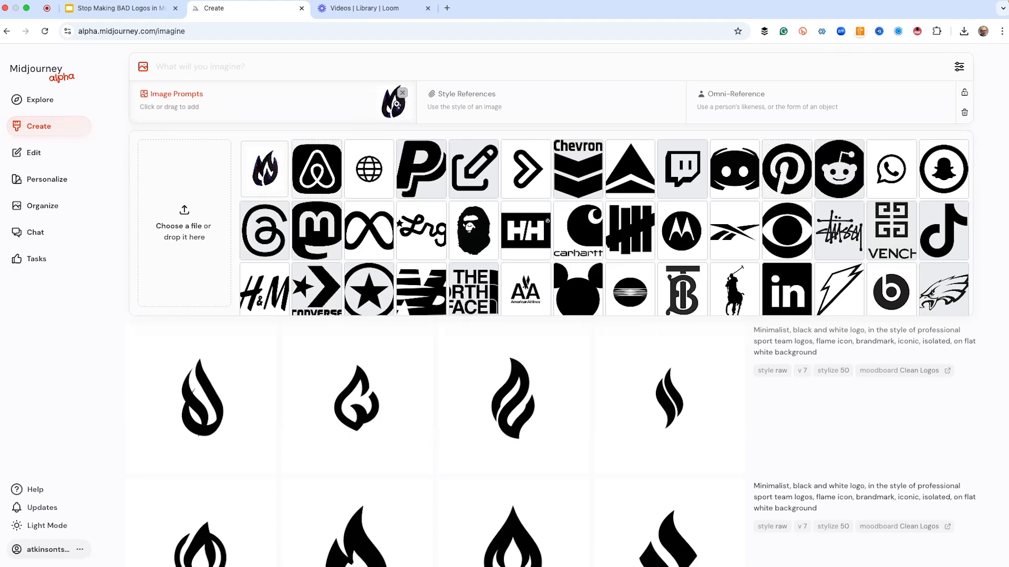
drag(396, 103, 916, 103)
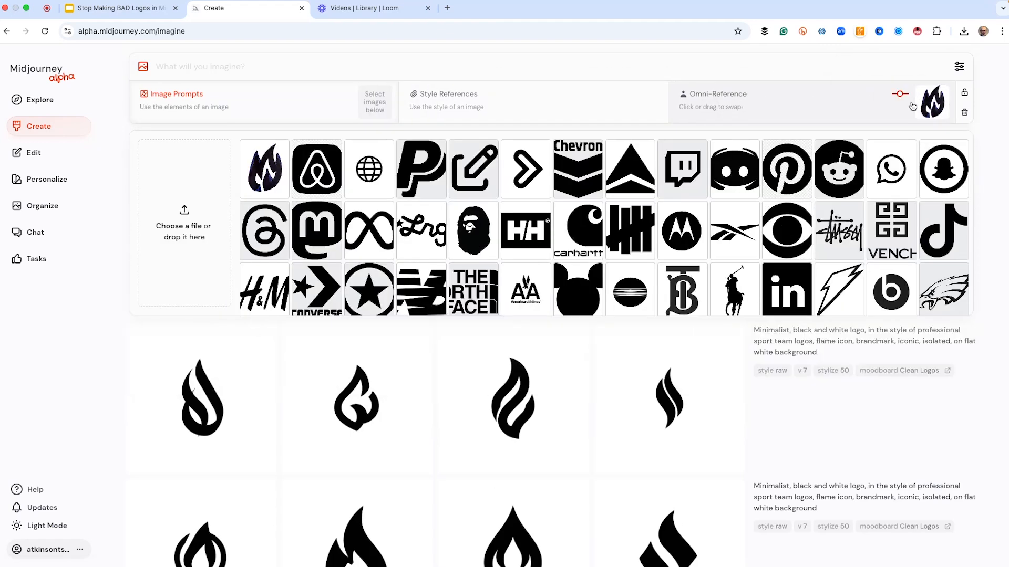
click(265, 169)
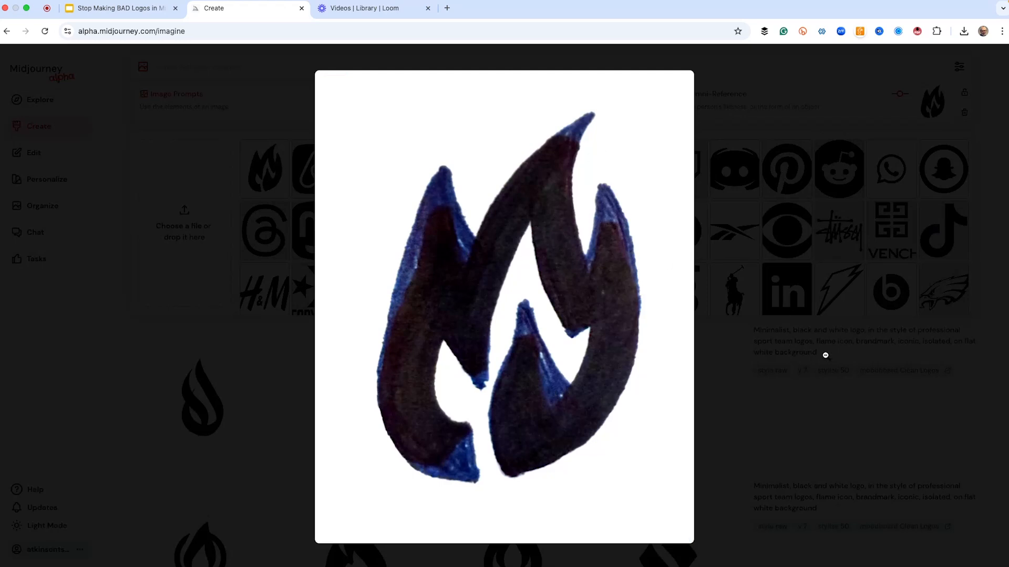
click(183, 152)
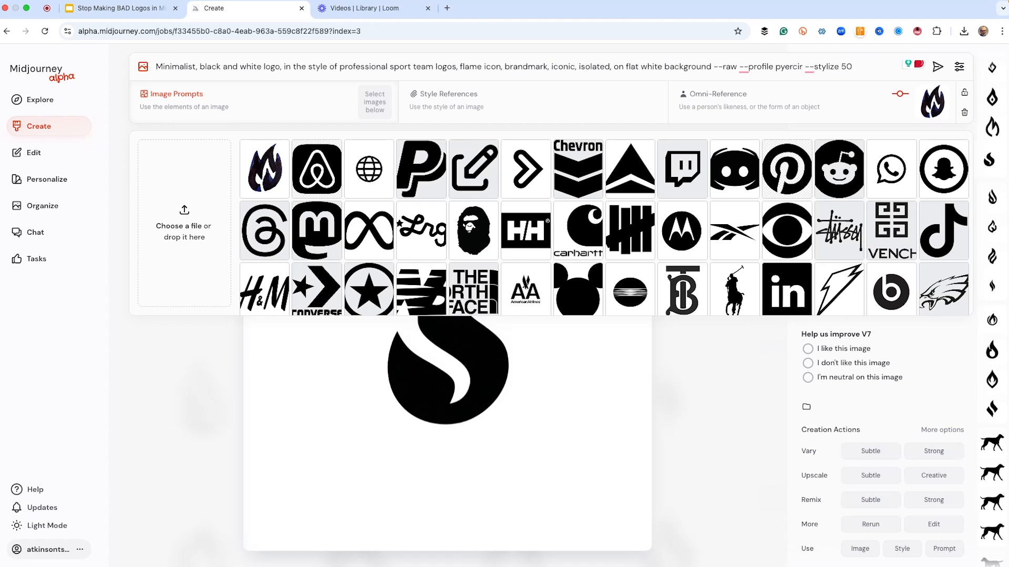
- Reuse the newest set's fourth flame prompt with --ow 80 and --r 3 appended, generate the logos, and return to the results
text(--ow)
text(--r 3)
key(Return)
click(38, 126)
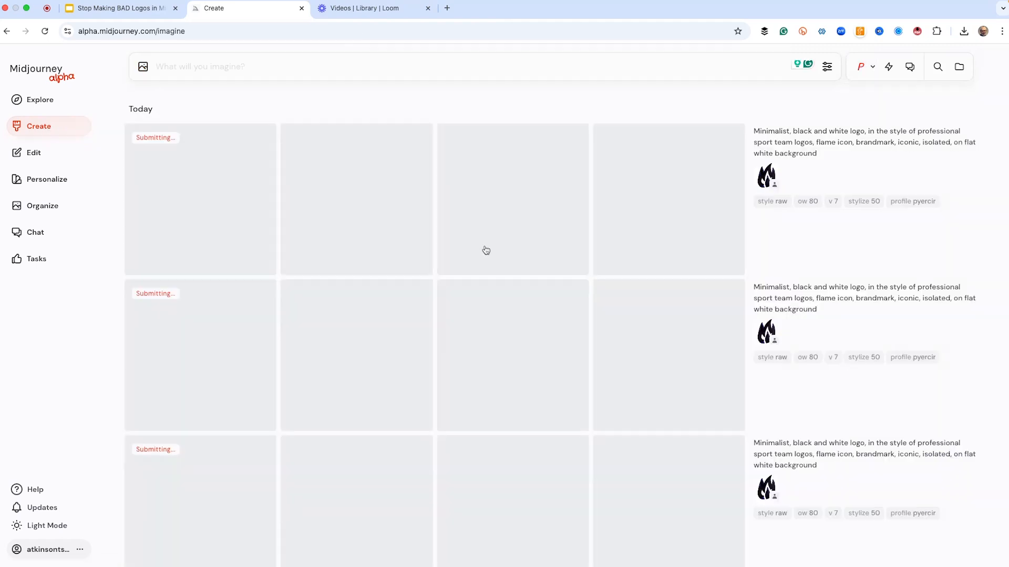
- Create both subtle and strong variations of the third flame in the third set generated from the sketch reference
scroll(468, 267, down, 3)
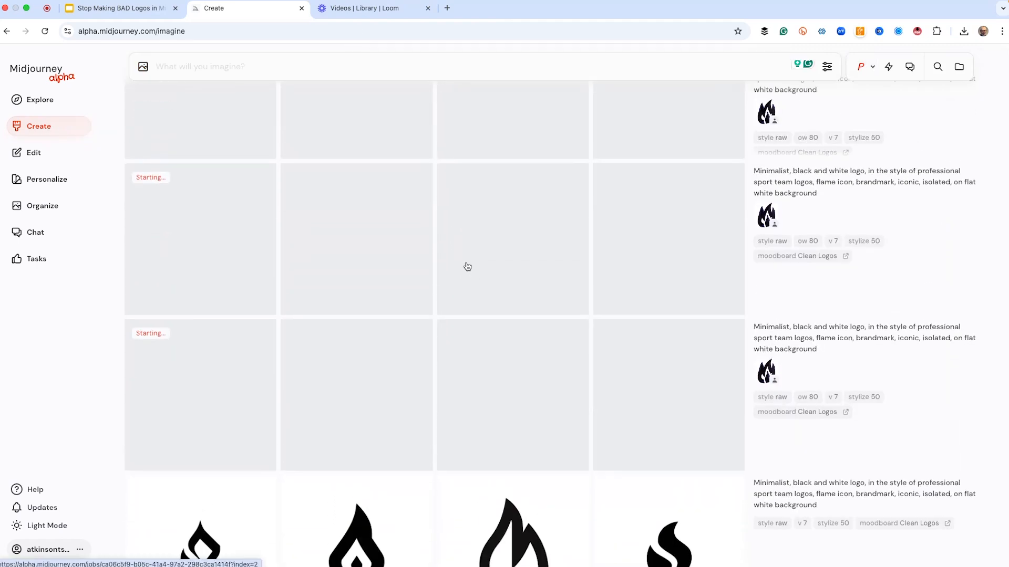
scroll(467, 267, up, 2)
scroll(356, 297, down, 1)
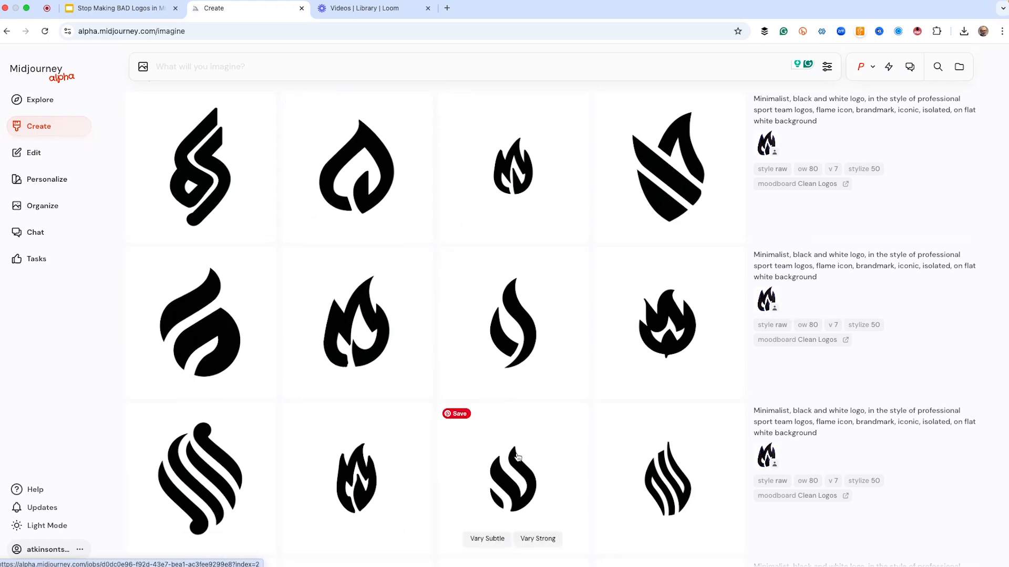
click(486, 540)
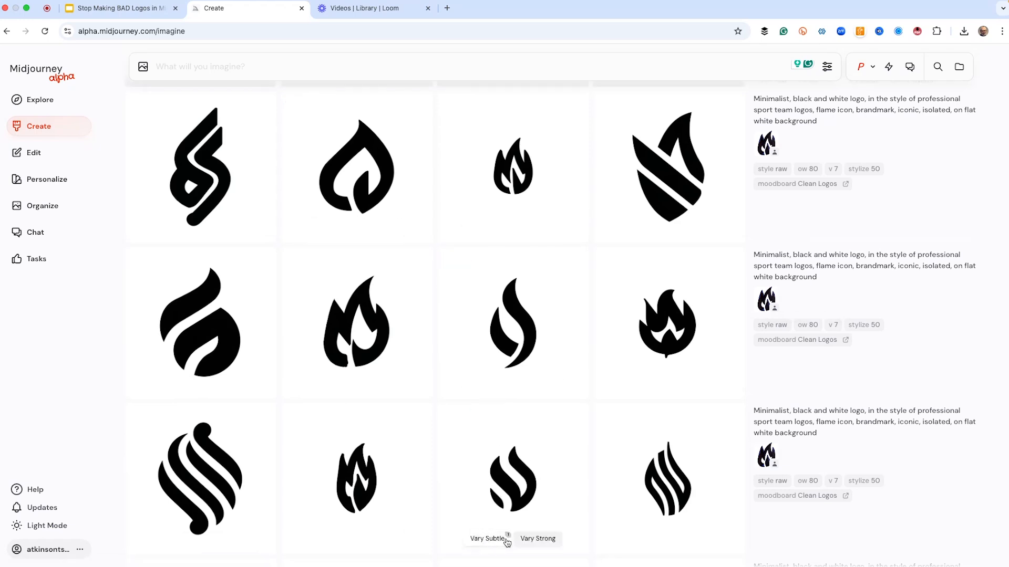
click(537, 539)
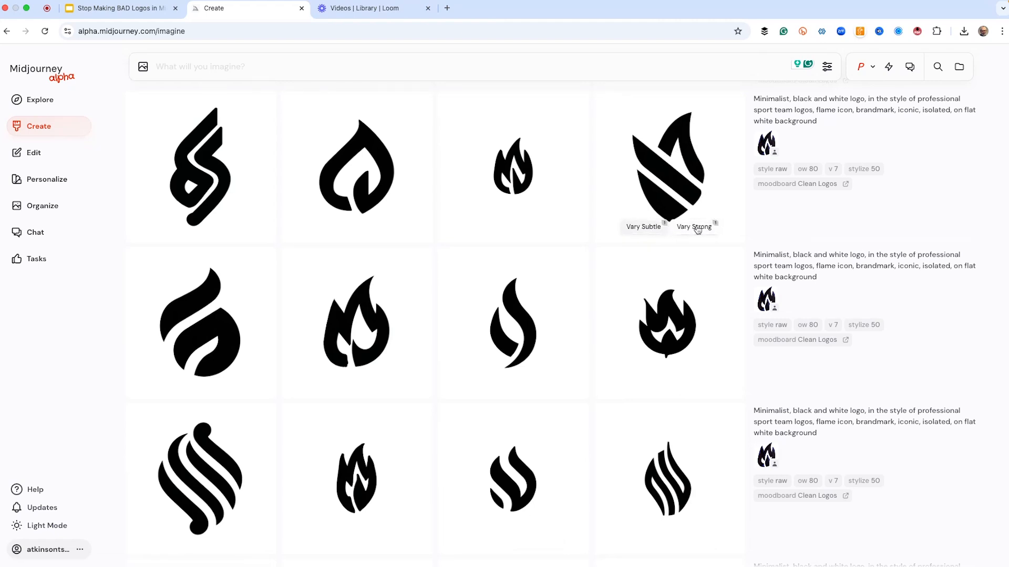
- Create both subtle and strong variations of the second flame in the second set generated from the sketch reference
mouse_move(535, 227)
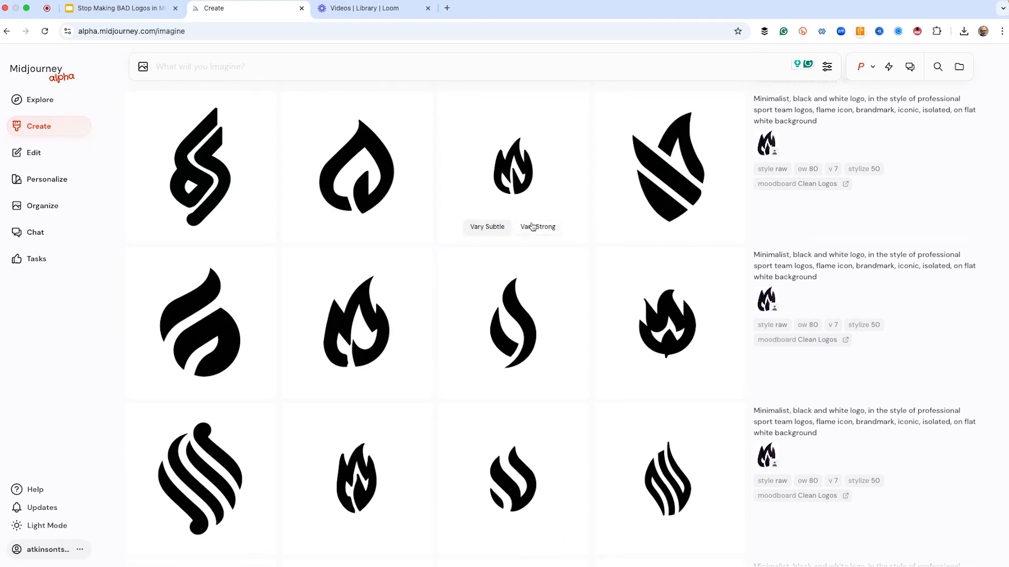
mouse_move(351, 345)
click(323, 381)
click(382, 383)
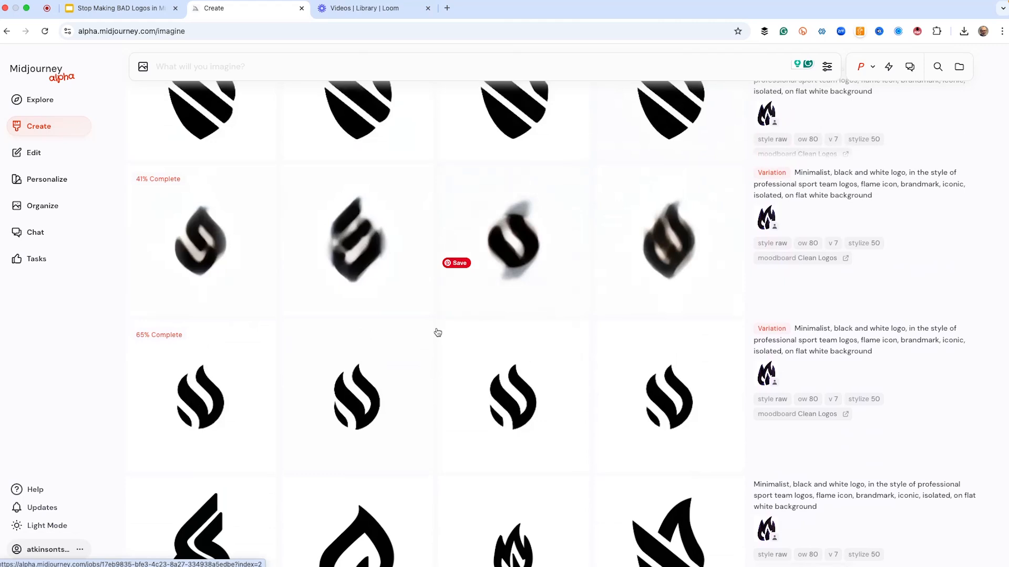
- Create subtle variations of the second flame in the newest variation set and return to the results
scroll(438, 333, up, 5)
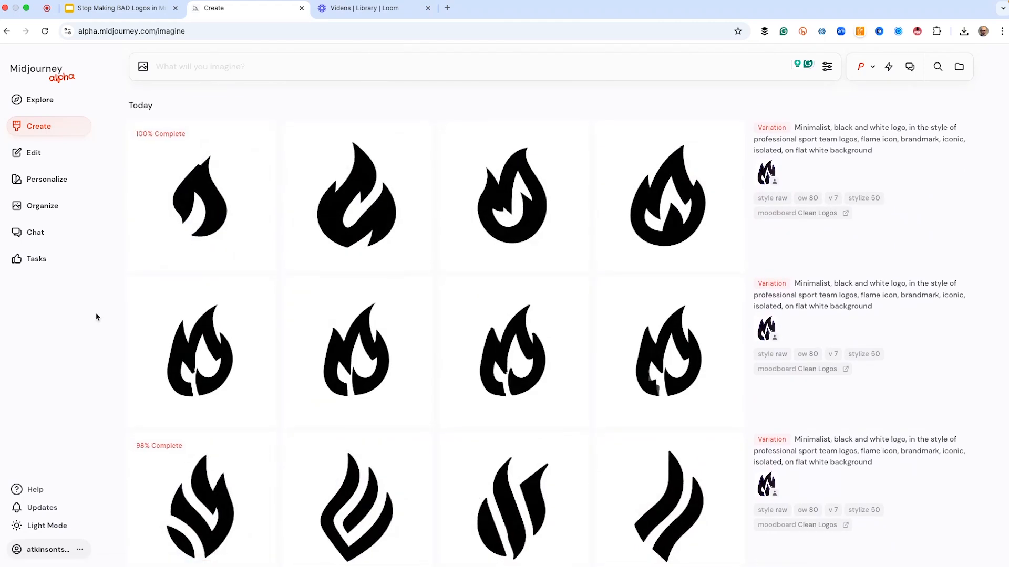
mouse_move(402, 343)
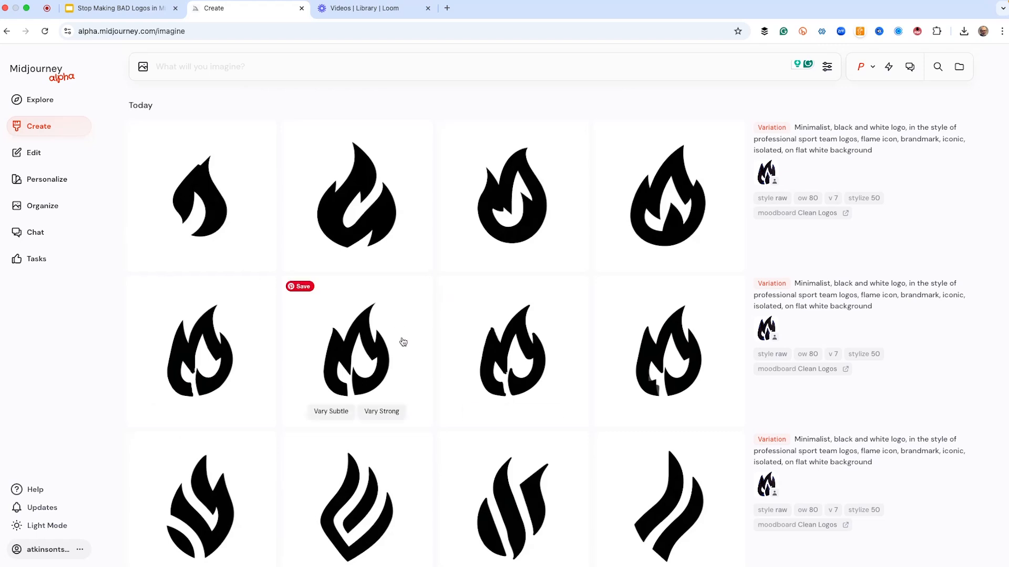
scroll(403, 343, down, 15)
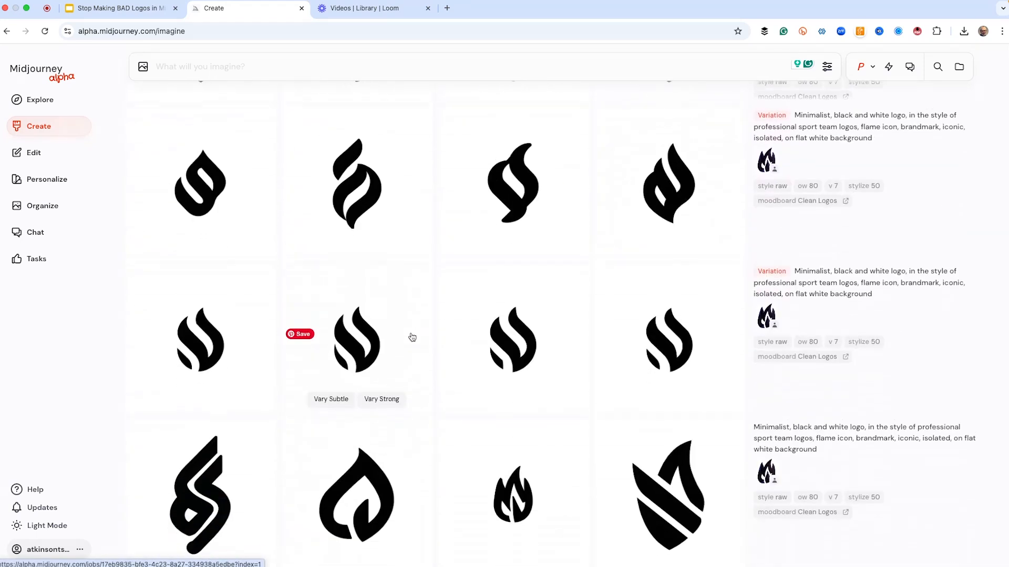
scroll(412, 338, up, 15)
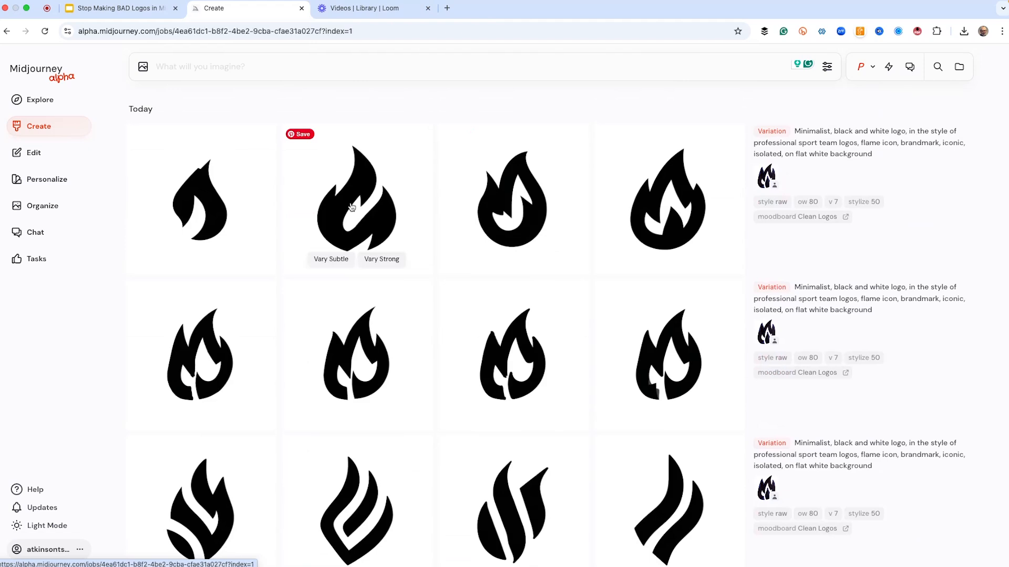
click(351, 207)
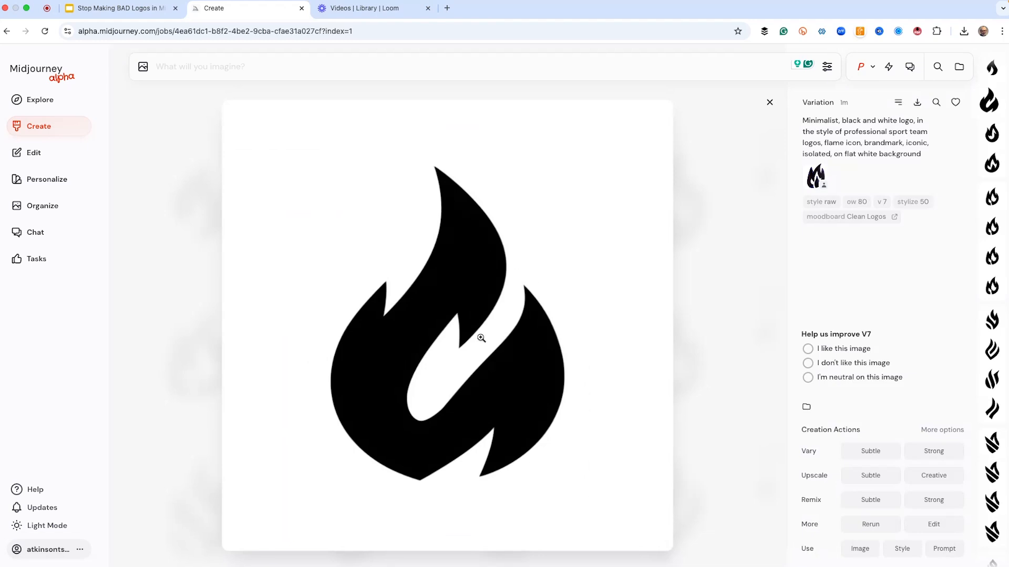
click(866, 452)
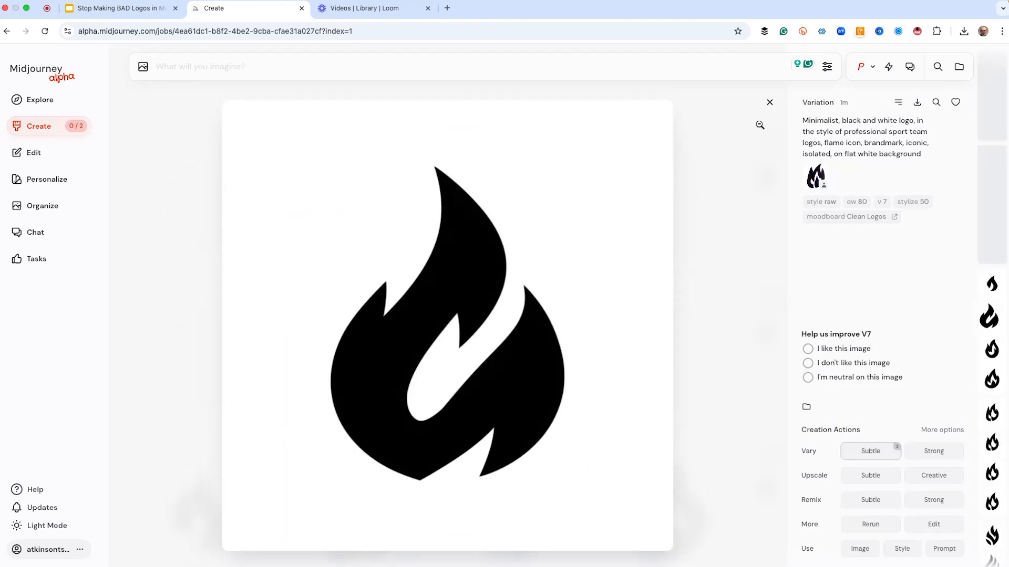
click(770, 103)
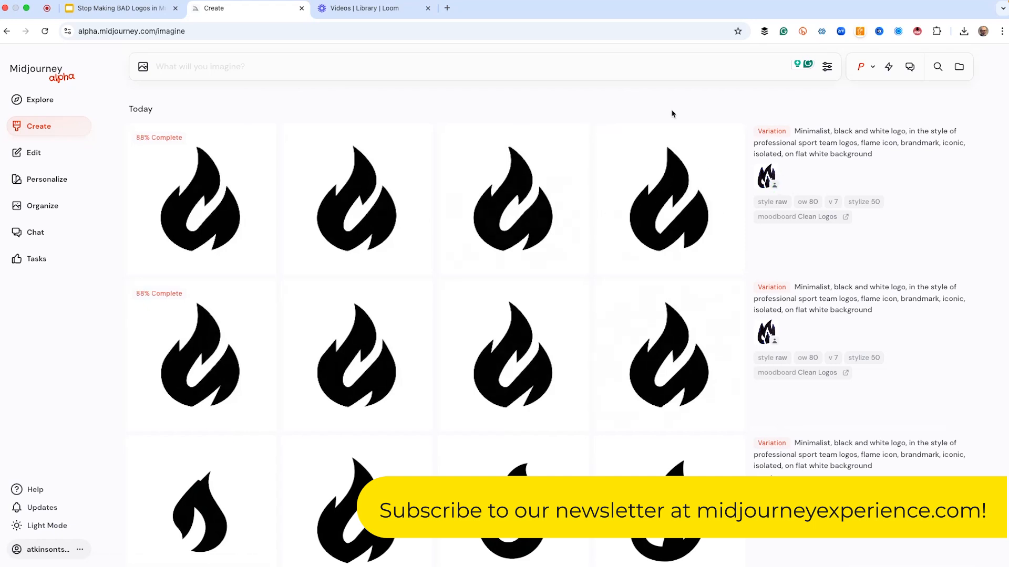
- Apply a subtle upscale to the fourth flame in the newest flame variation set and return to the results
click(669, 198)
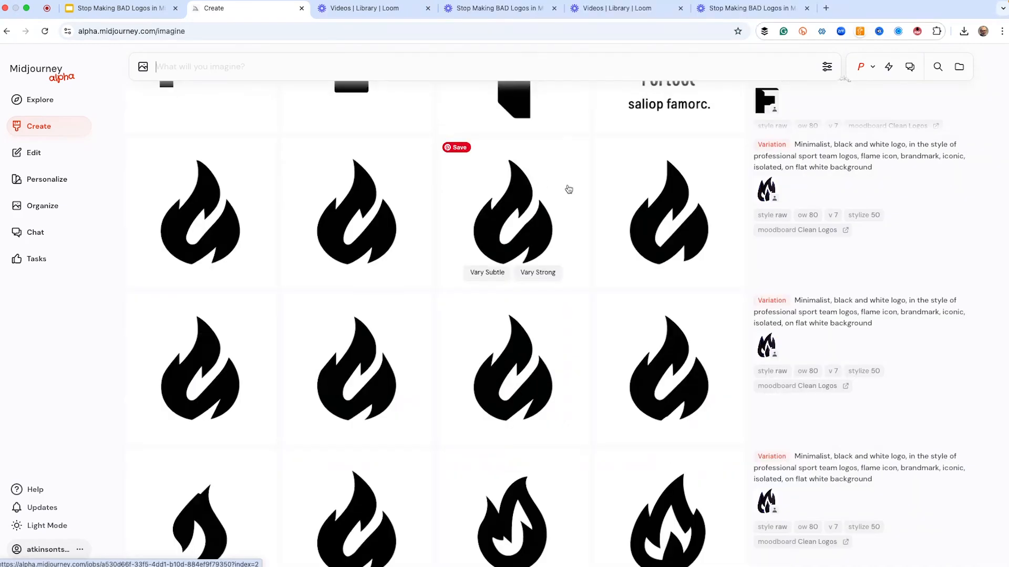
click(659, 222)
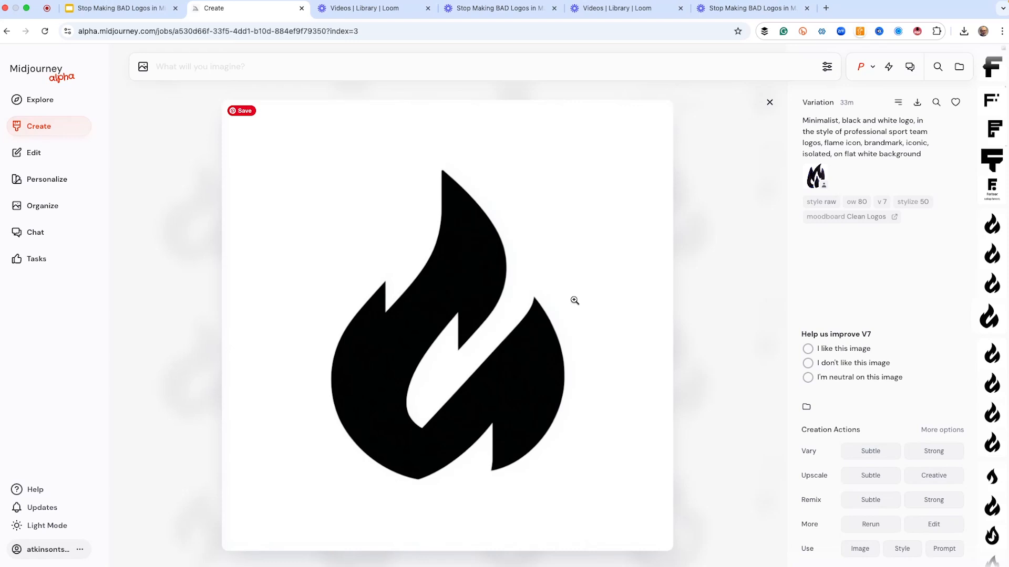
click(871, 477)
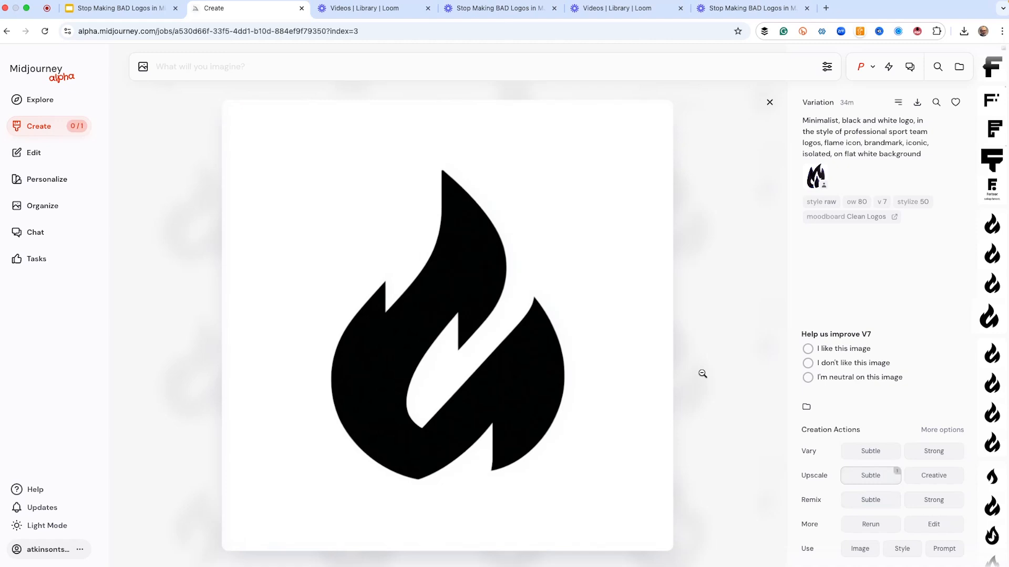
click(36, 126)
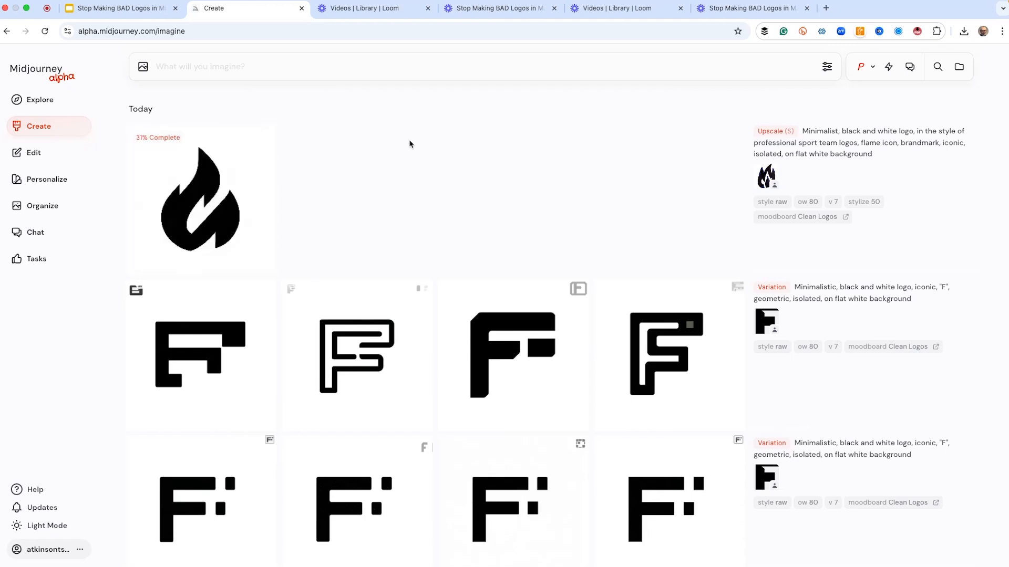
- Open the upscaled flame logo and download it
click(218, 198)
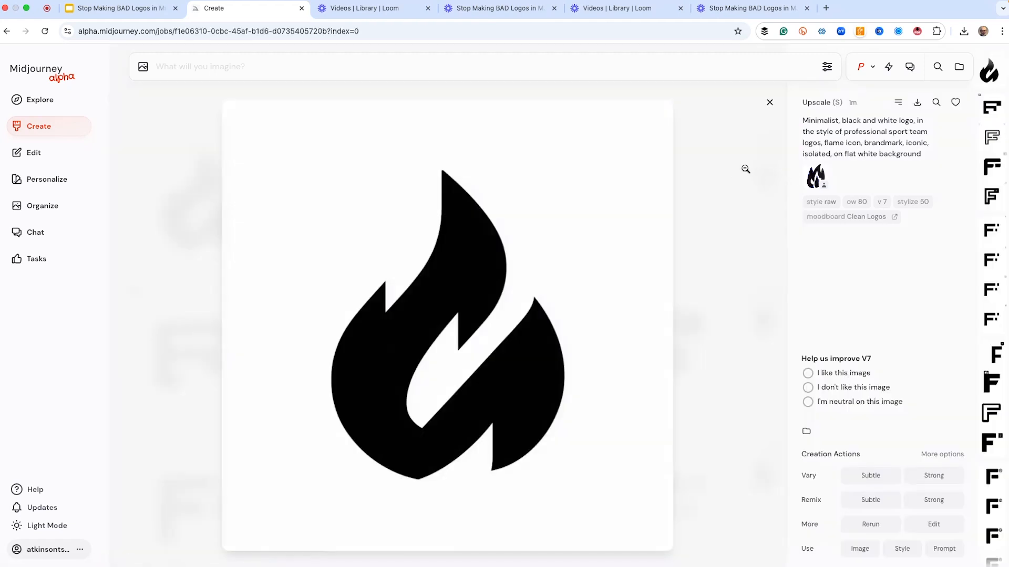
click(918, 103)
click(770, 410)
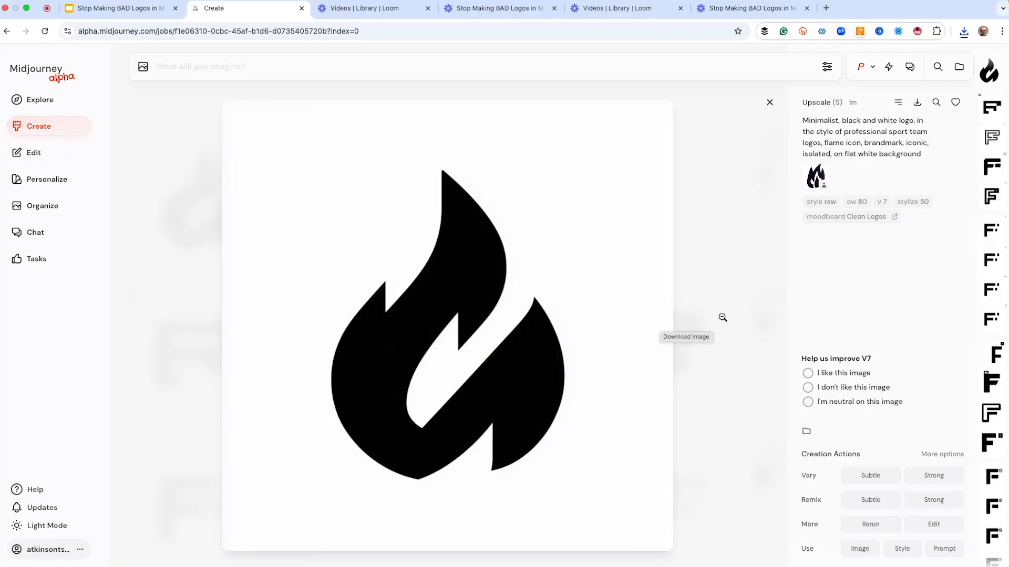
- Switch to Illustrator, place the downloaded flame image into the blank document, and position it on the artboard
mouse_move(580, 559)
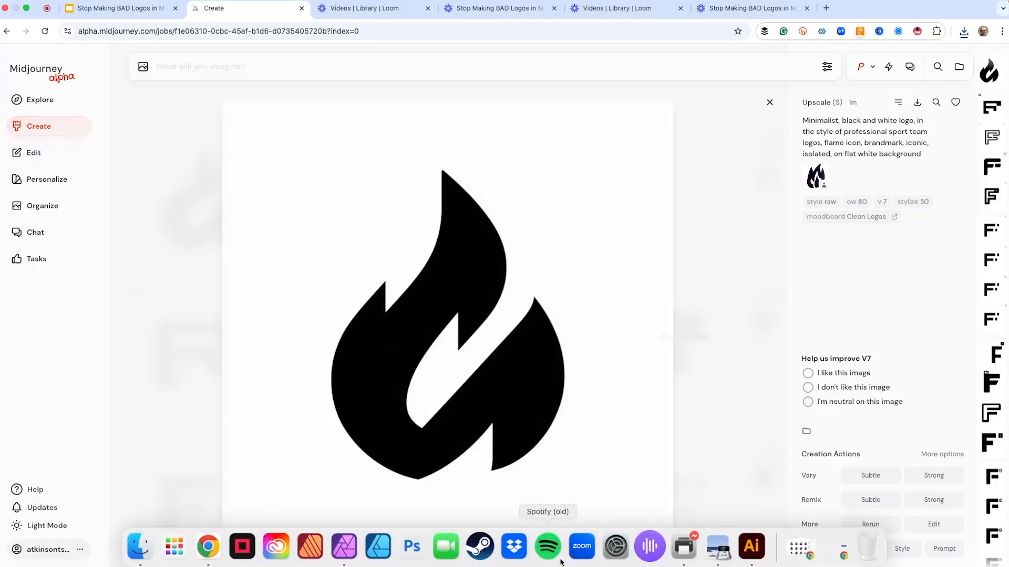
click(746, 558)
click(74, 4)
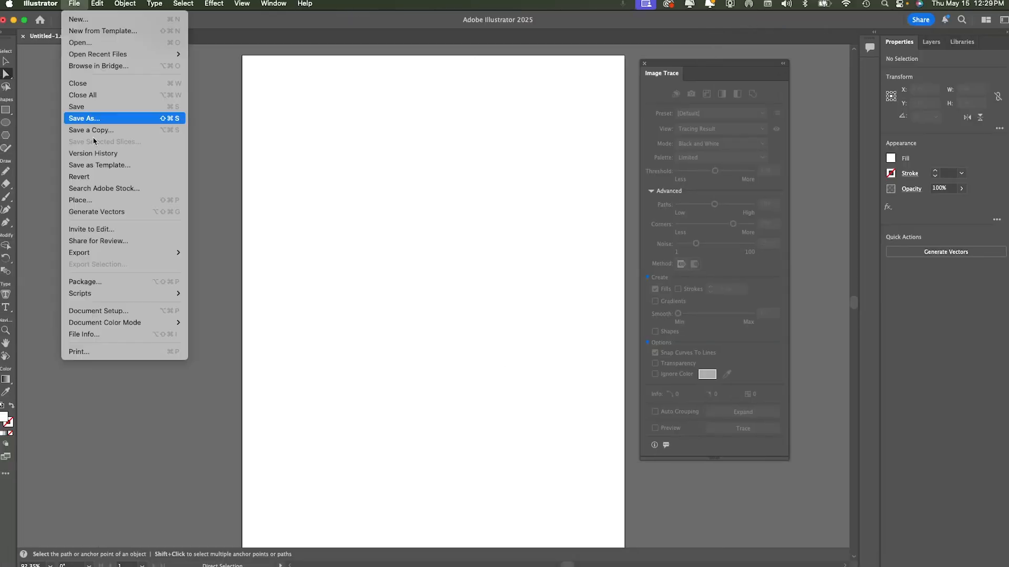
click(94, 200)
double_click(267, 135)
click(299, 153)
key(v)
mouse_move(300, 153)
mouse_down()
mouse_move(157, 114)
mouse_move(542, 447)
mouse_move(191, 70)
mouse_move(216, 102)
mouse_move(188, 80)
mouse_move(577, 457)
mouse_move(452, 382)
mouse_move(311, 180)
mouse_move(309, 127)
mouse_move(290, 135)
mouse_up()
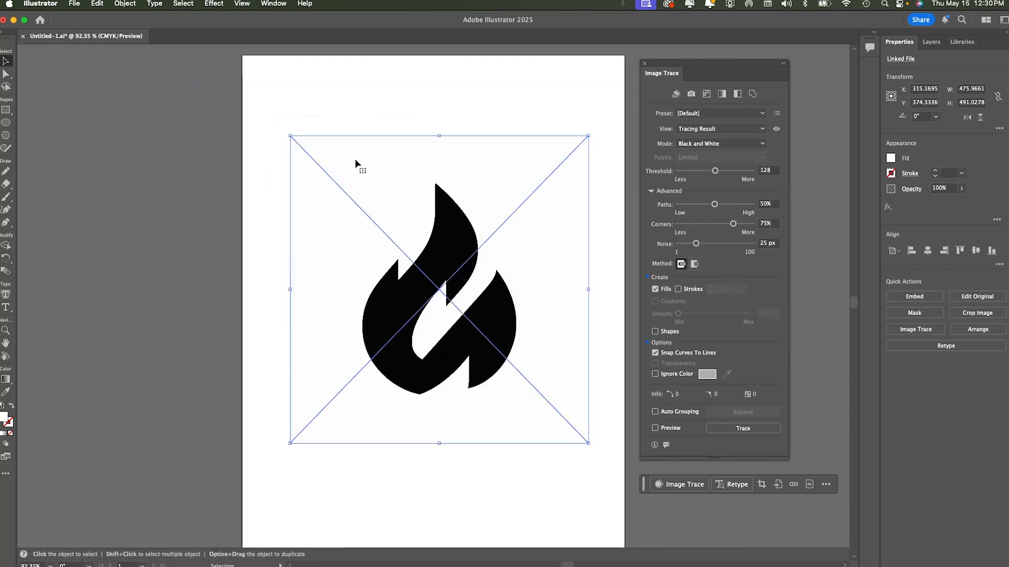
- Image-trace the placed flame with the Black and White Logo preset, then set the threshold to 55 and paths to 37%
click(712, 113)
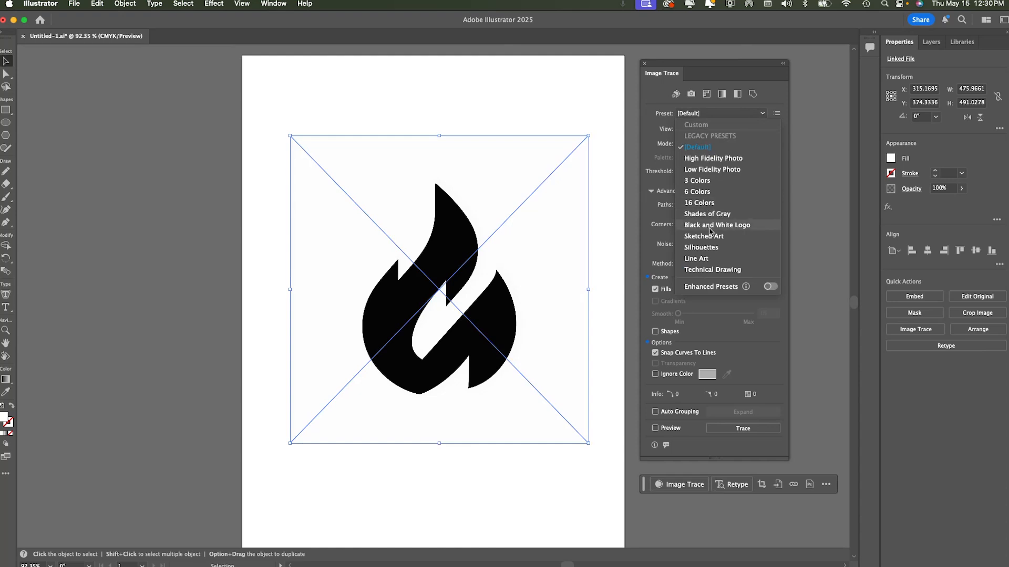
click(712, 227)
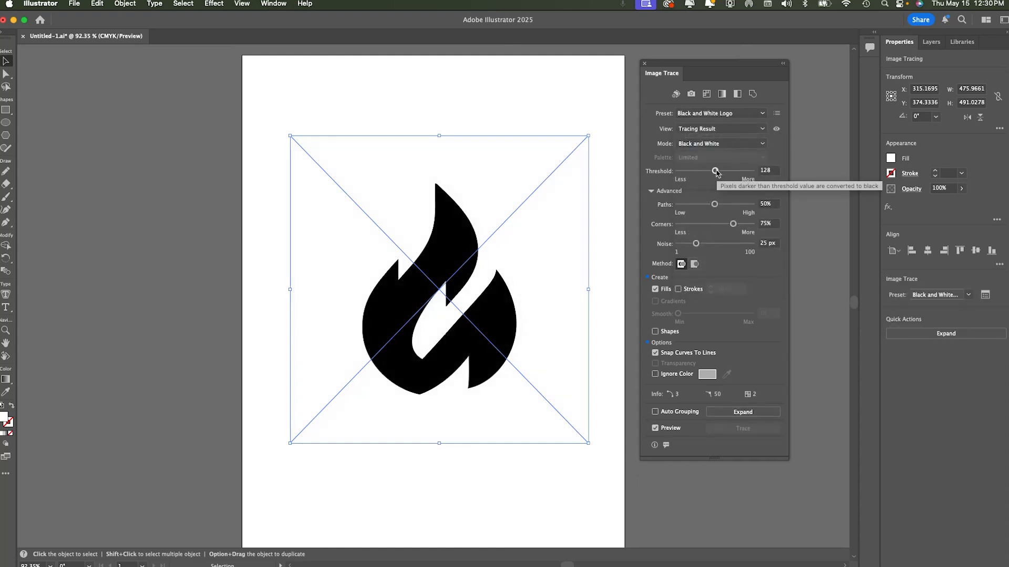
drag(715, 170, 693, 173)
click(715, 205)
drag(715, 205, 705, 205)
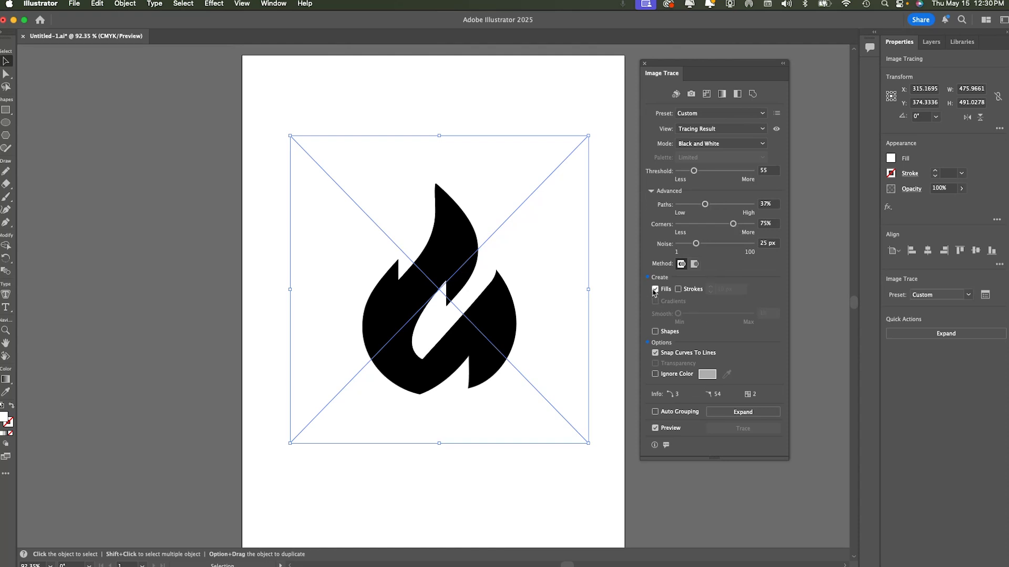
- Enable Auto Grouping for the flame trace, expand it into vector paths, and activate the Direct Selection tool
click(655, 413)
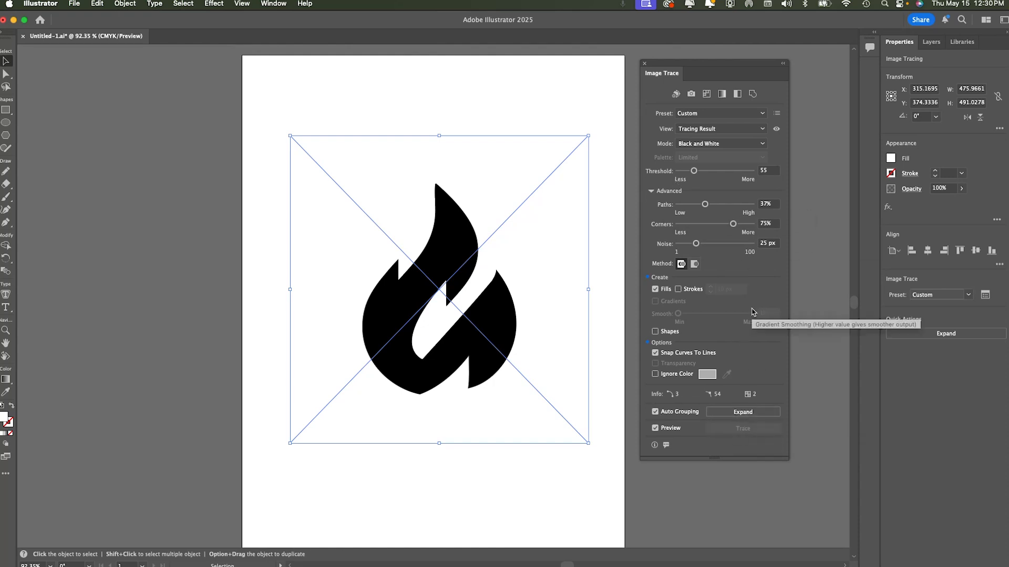
click(733, 412)
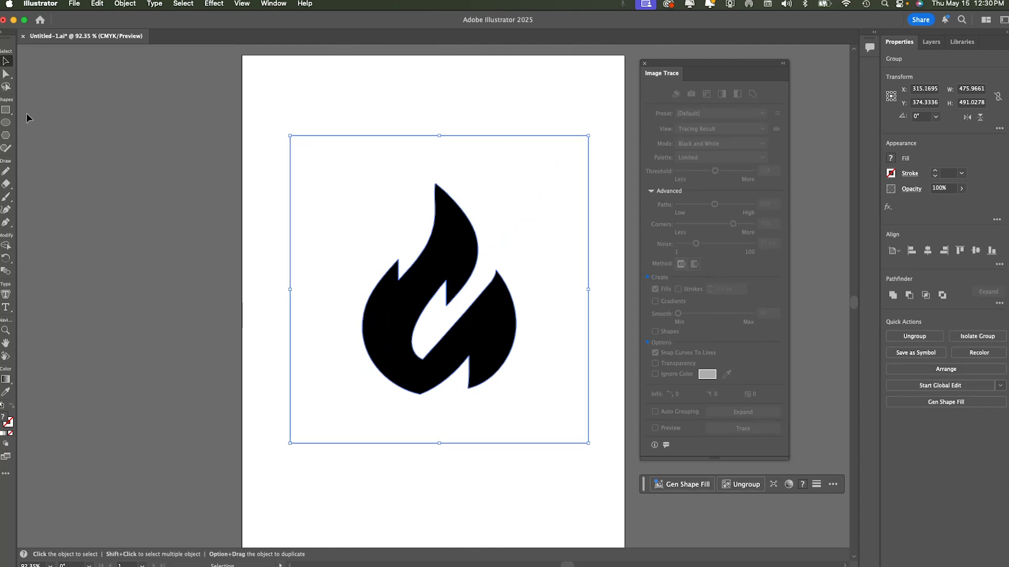
key(a)
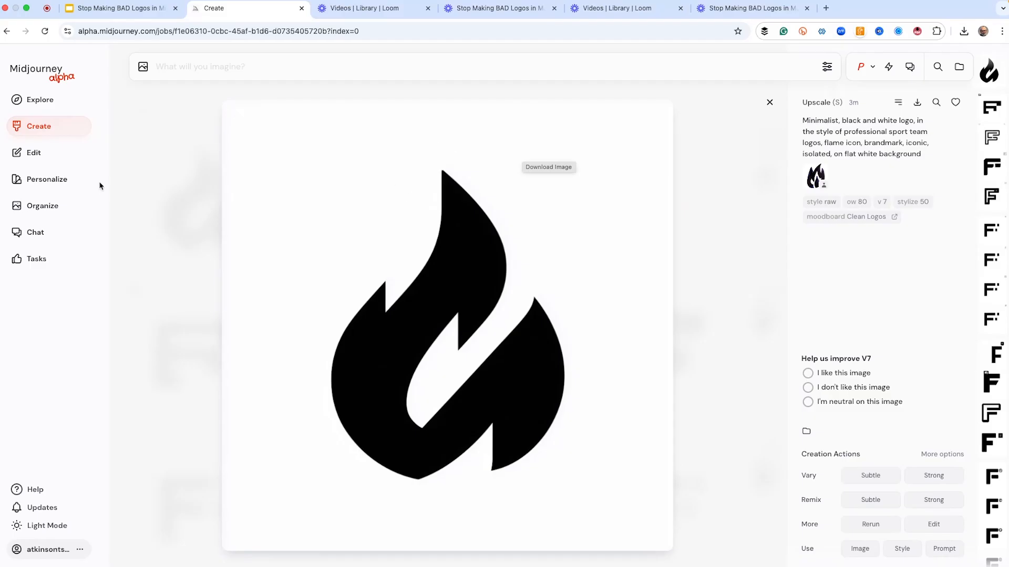
- Switch back to Midjourney and open the upscaled flame logo in the image editor
click(44, 156)
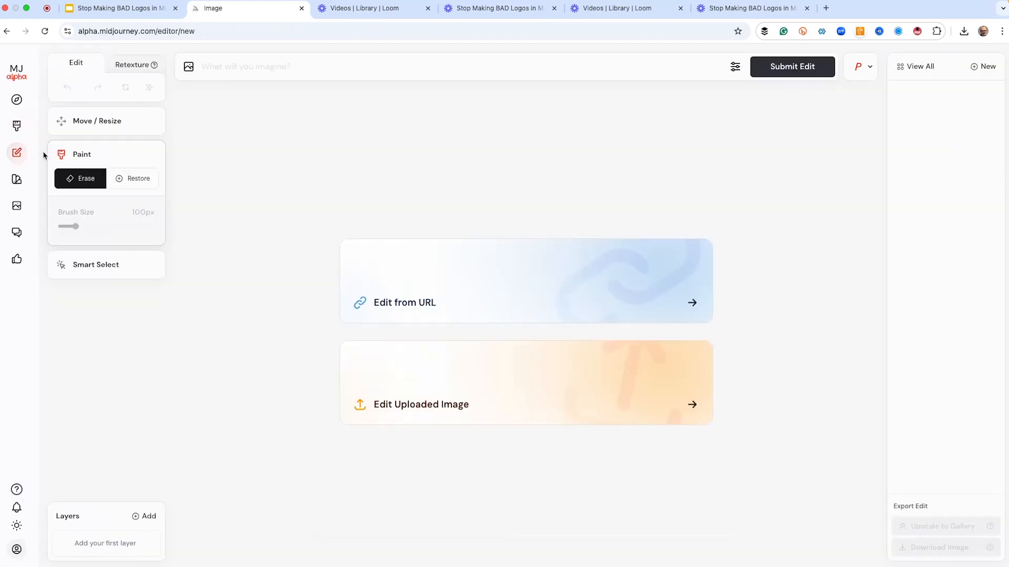
click(20, 127)
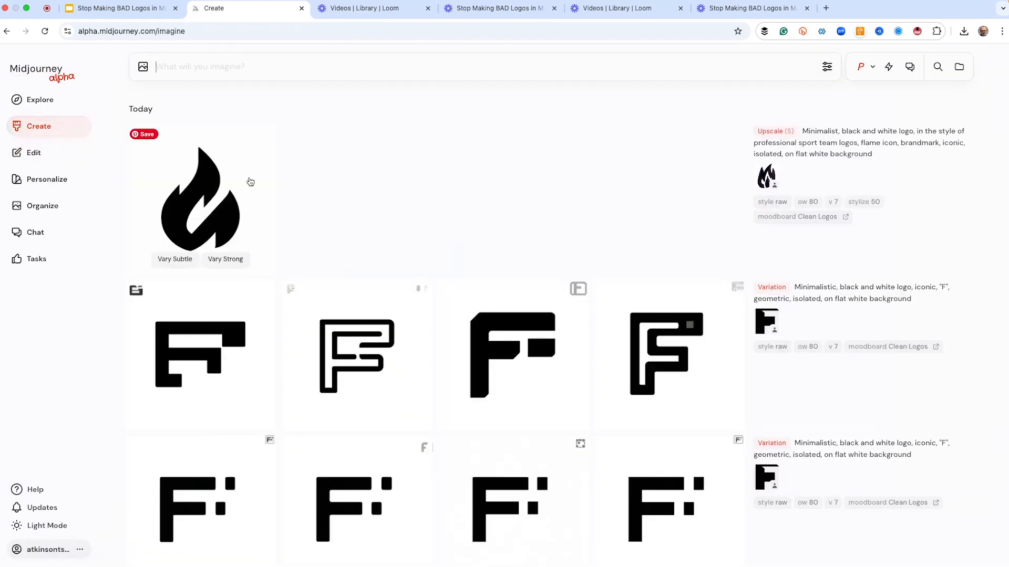
click(269, 229)
click(927, 525)
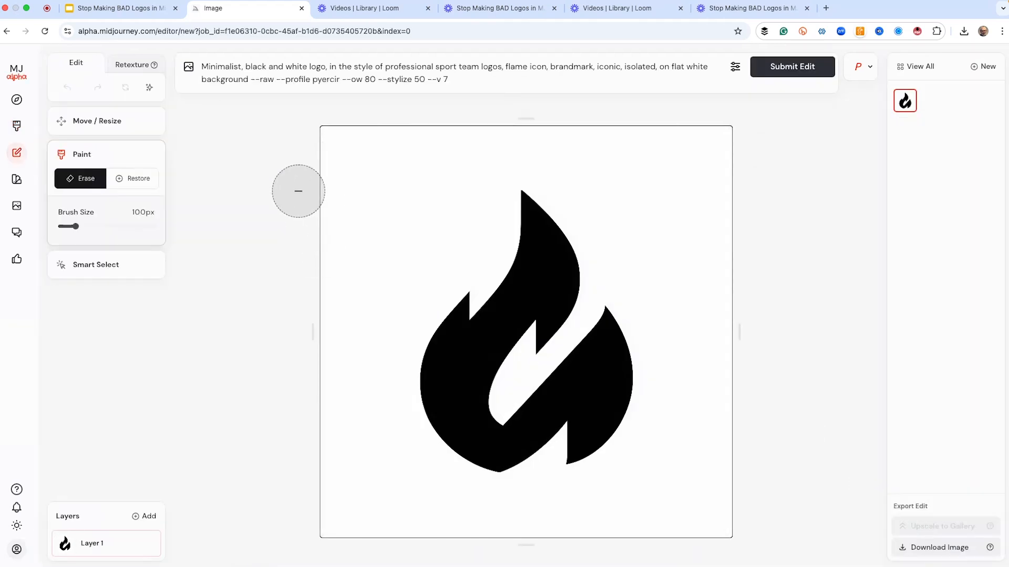
- Switch the editor to Retexture and replace the prompt with "flame logo, flame texture, color variations, isolated, flat white background"
click(125, 66)
drag(461, 80, 191, 56)
key(BackSpace)
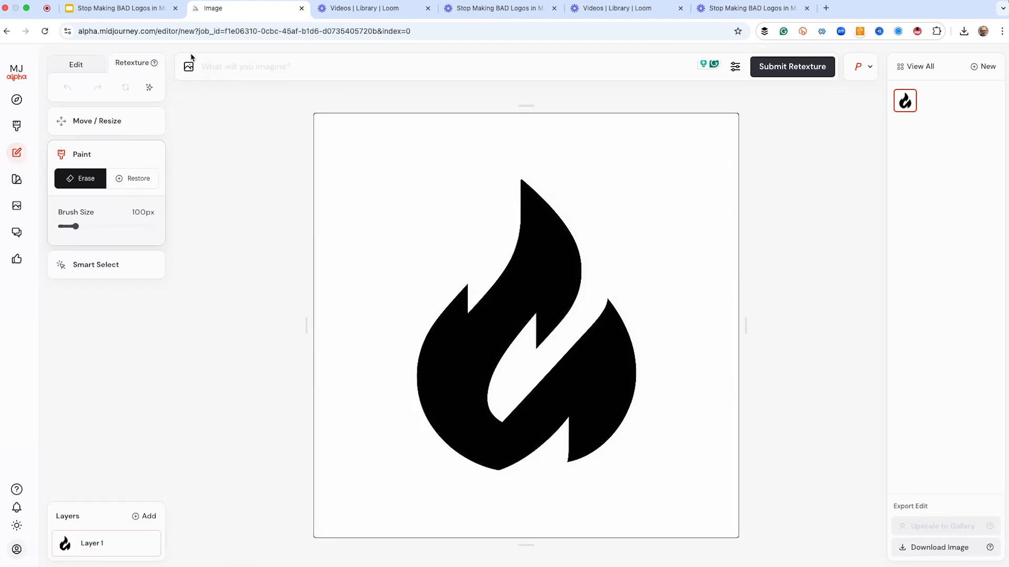
text(flame logo, flame texture)
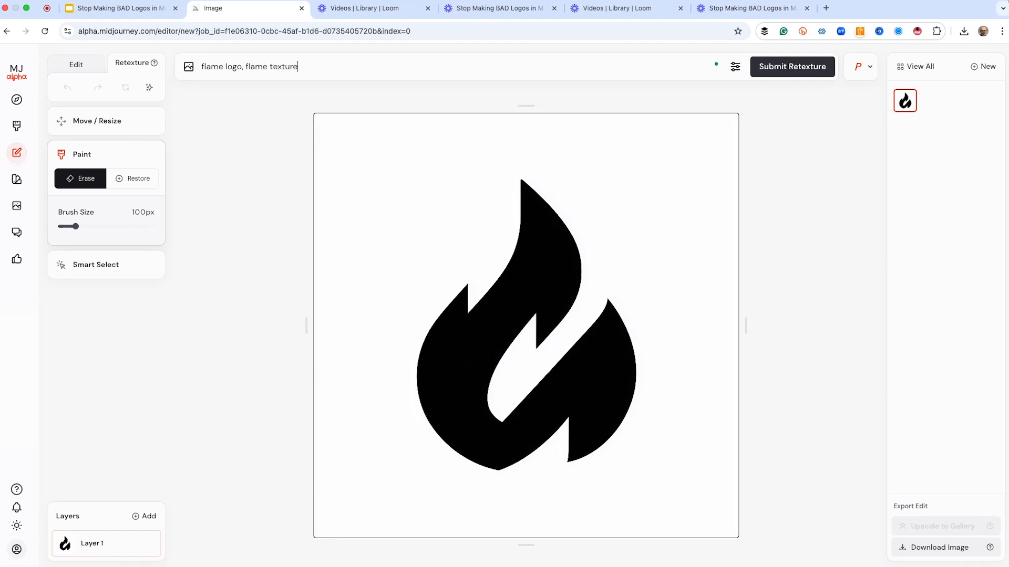
text(, color variations, isolated, flat white ba)
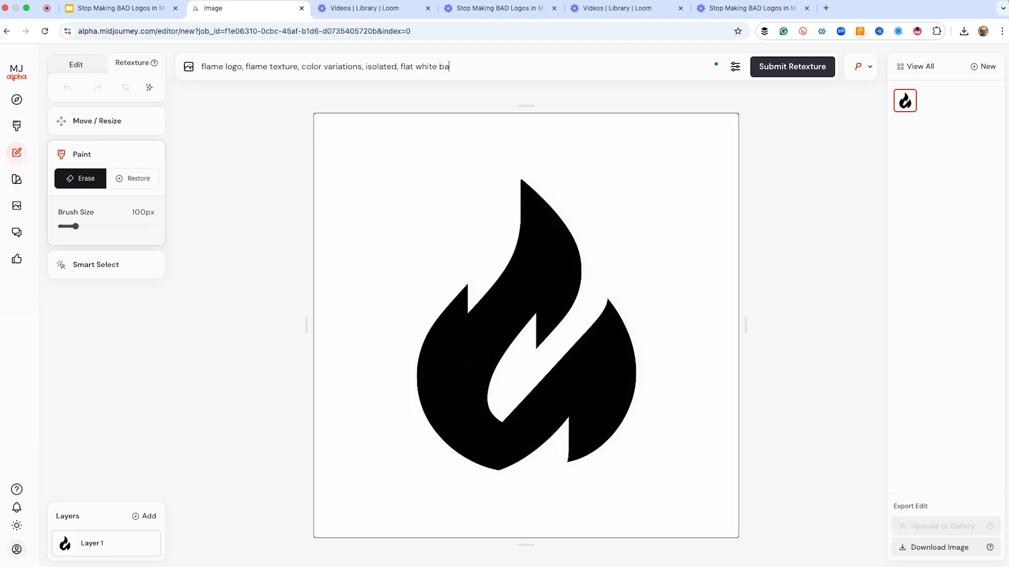
text(ckground)
- Turn off the personalization profile, set the model mode to Standard, and submit the flame retexture
click(870, 70)
click(853, 100)
click(664, 93)
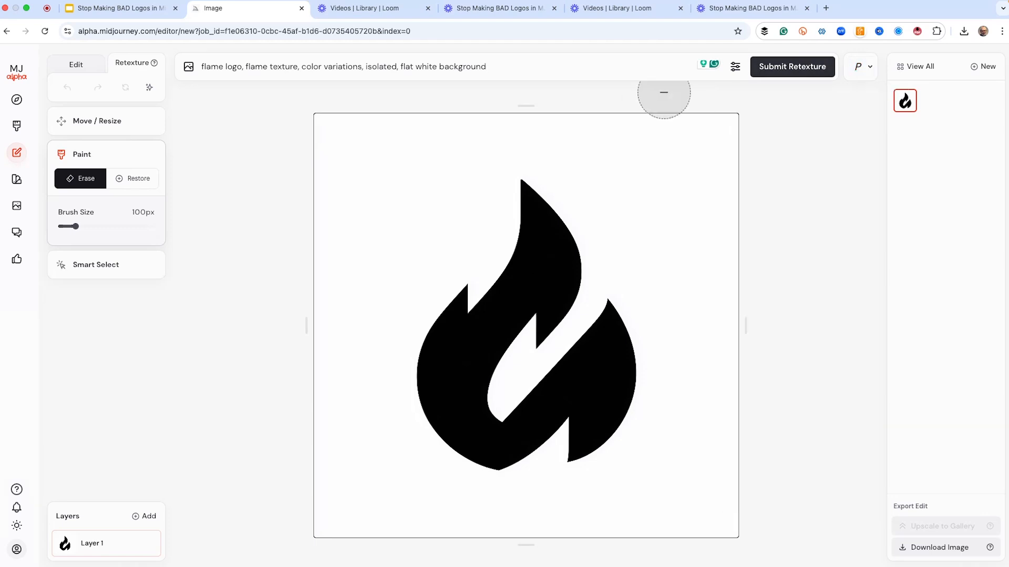
click(735, 66)
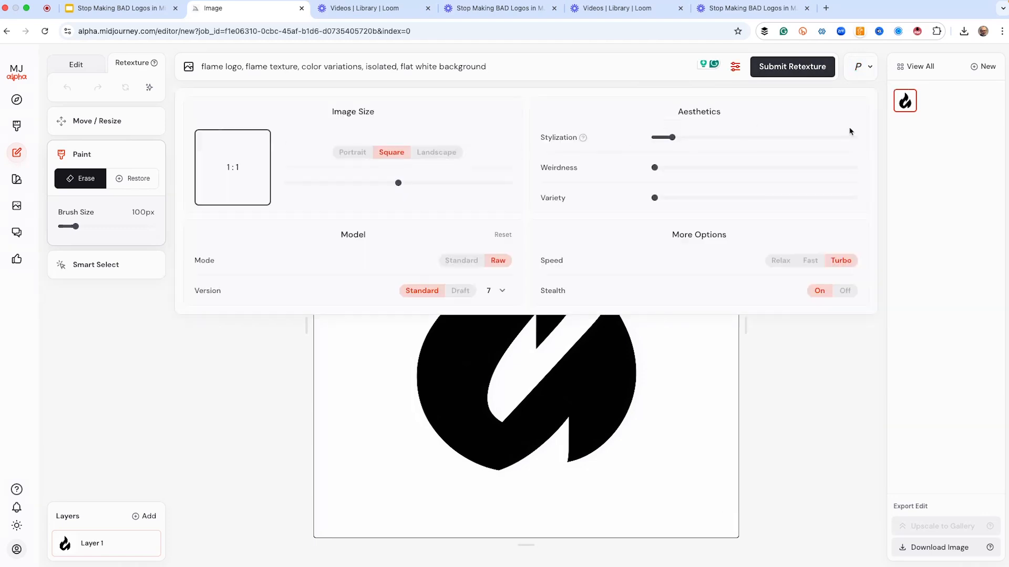
click(452, 262)
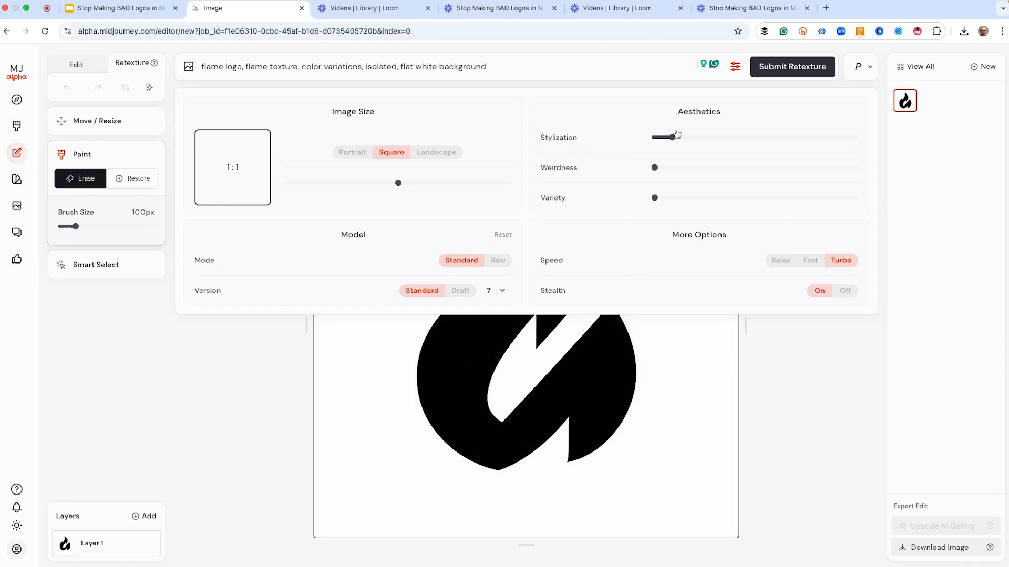
click(794, 381)
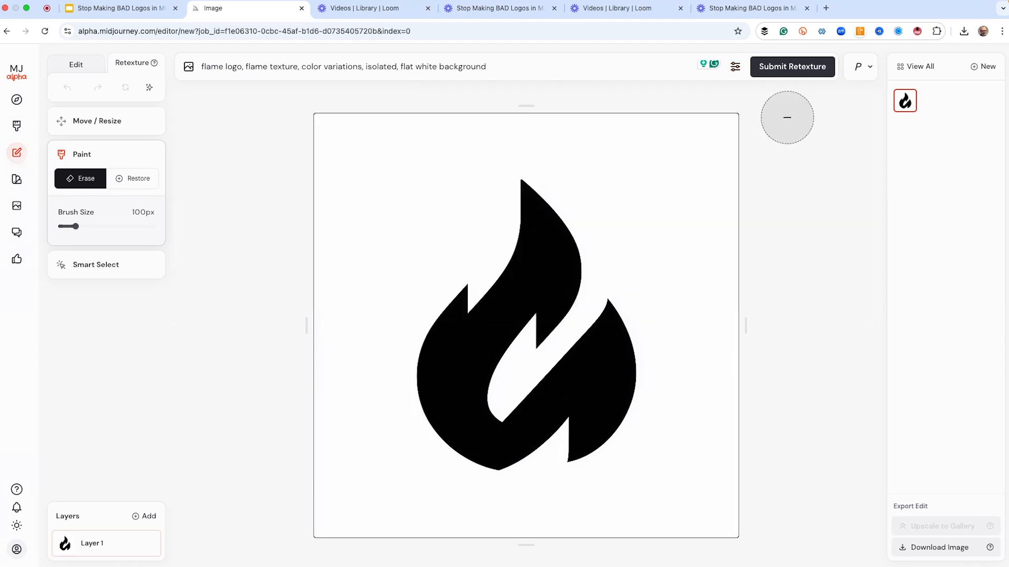
click(782, 71)
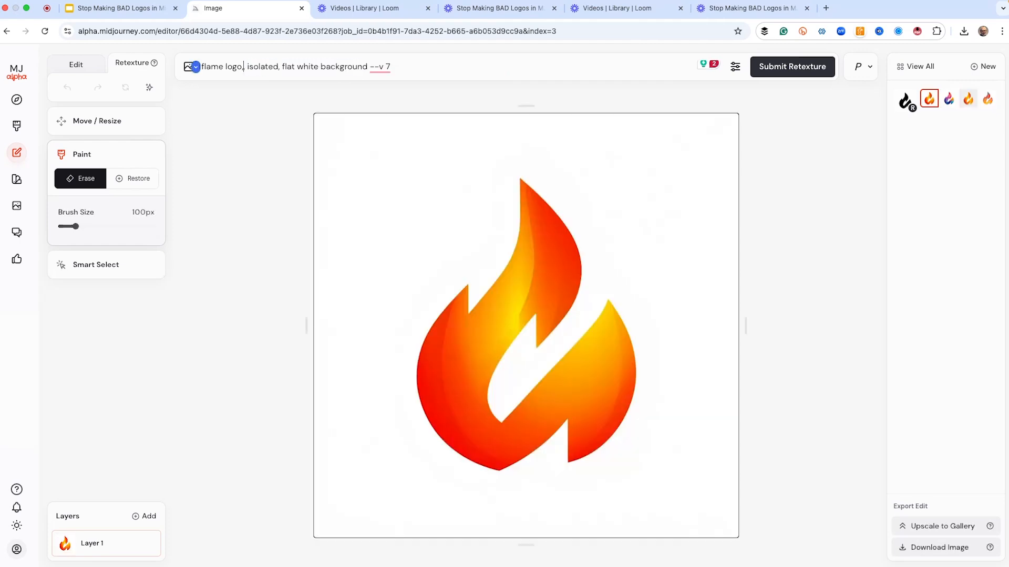
- Add "ombre embroidery," after "flame logo," in the retexture prompt and submit it
text(ombre em)
text(broidery,)
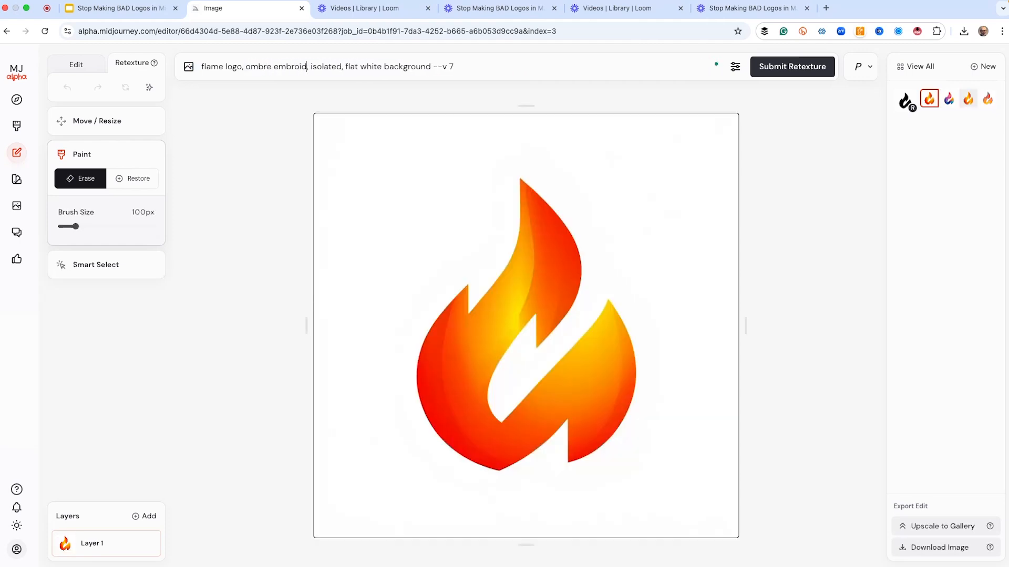
key(Return)
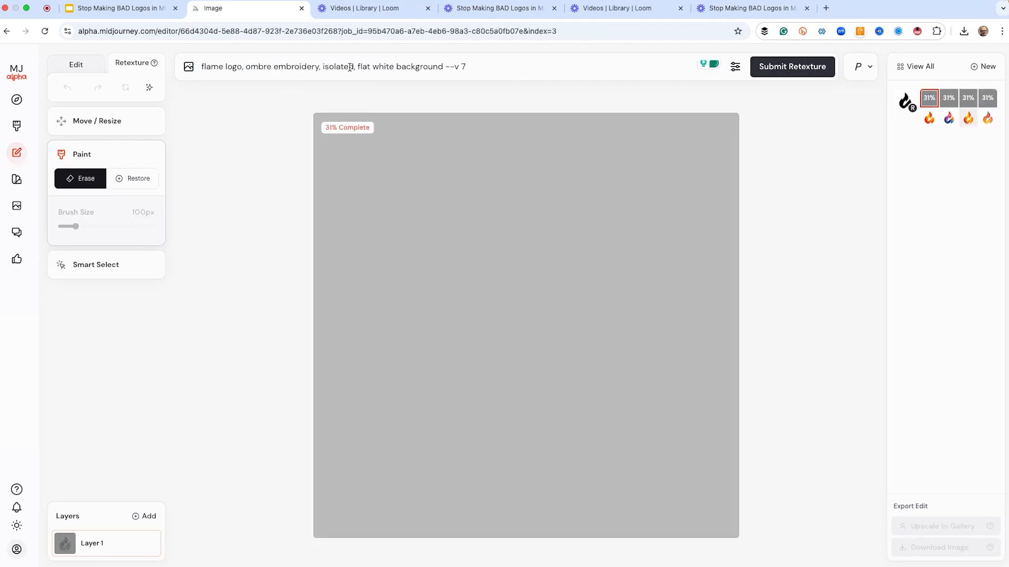
- Replace "ombre embroidery" with "photo flame texture" in the retexture prompt and submit it
drag(356, 67, 243, 67)
text(ph,oto flame)
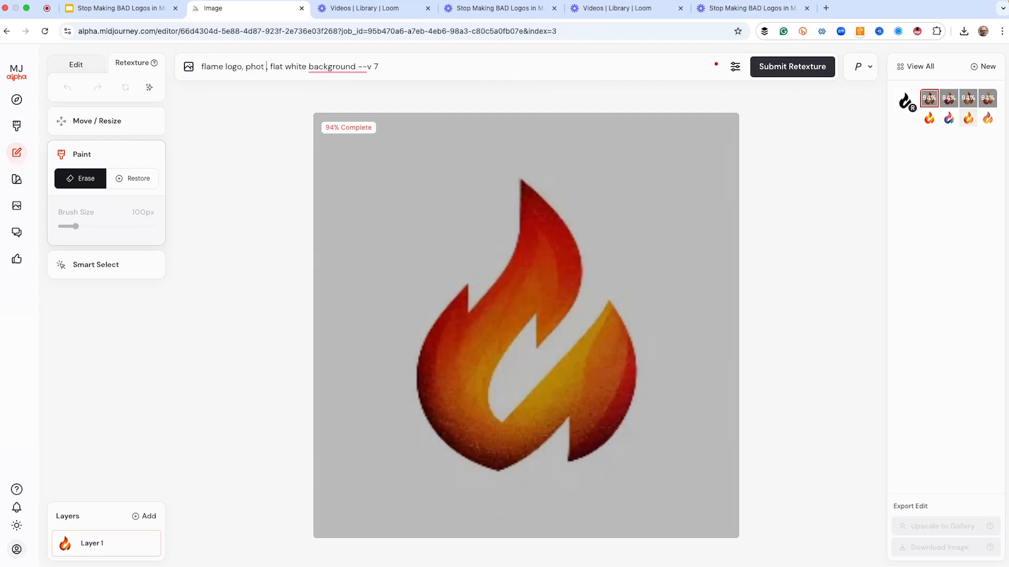
text( texture, iso)
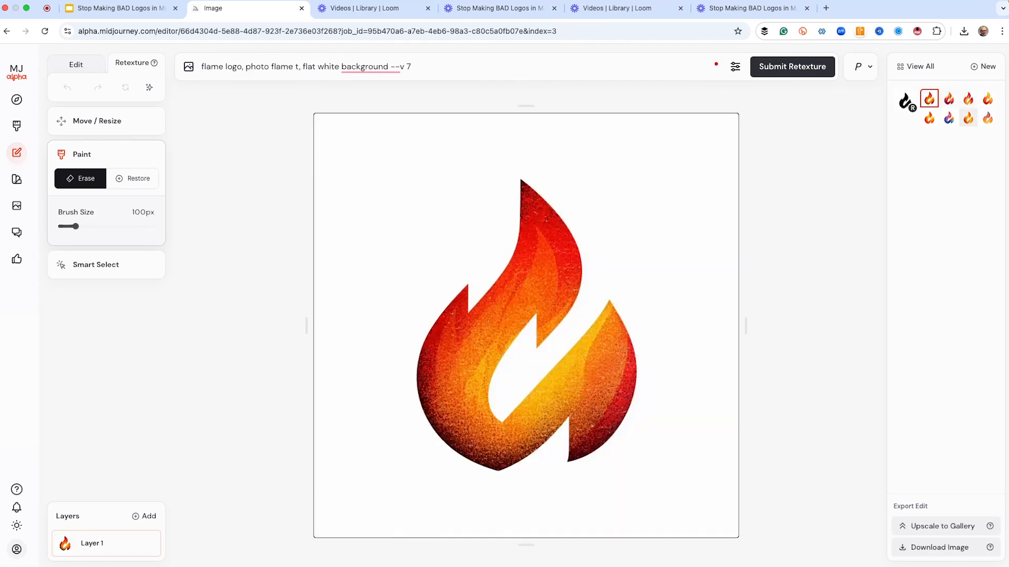
text(lated)
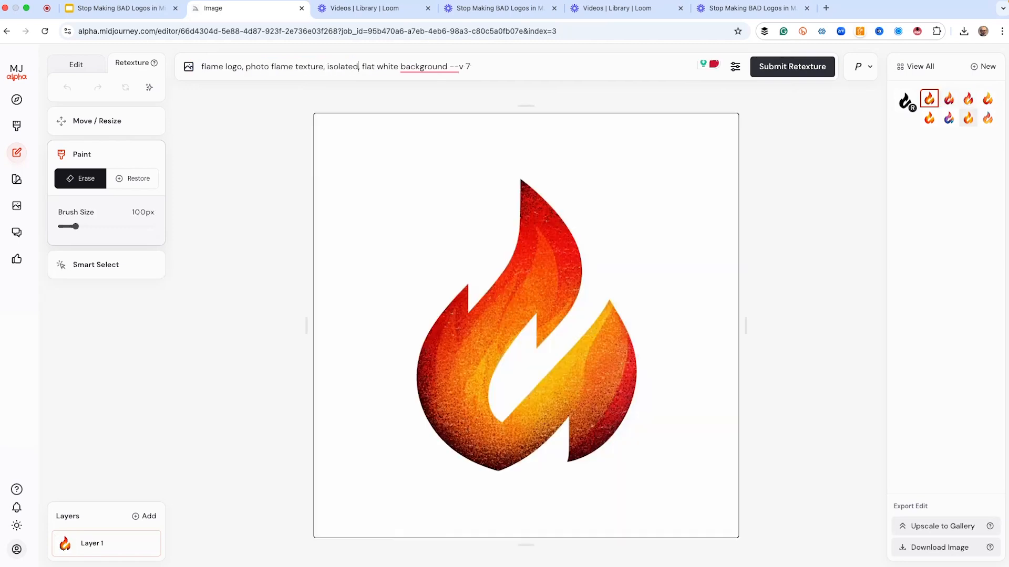
key(Return)
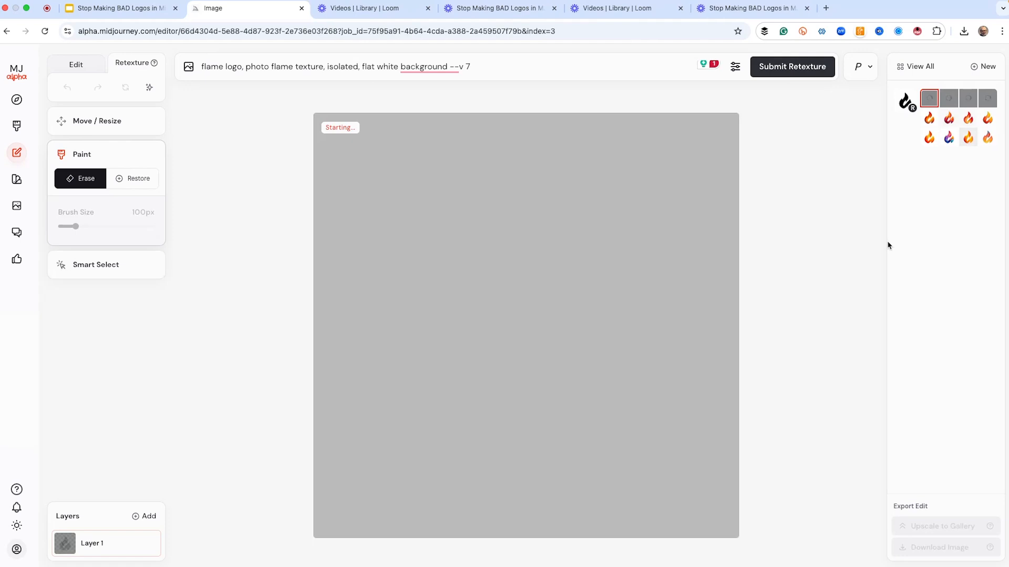
- Examine each retextured flame in the color variations, ombre embroidery and photo flame texture sets
click(928, 138)
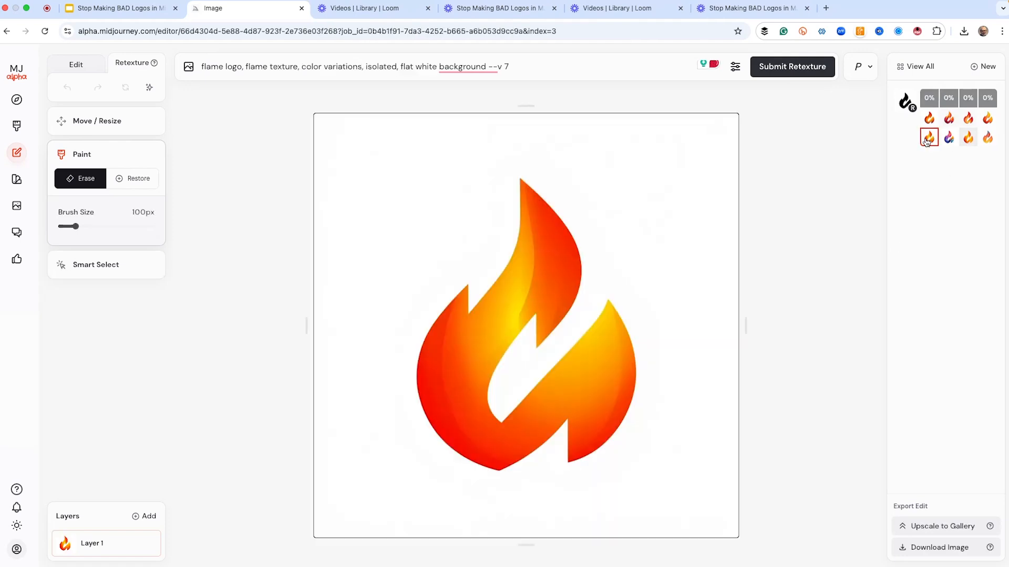
click(949, 138)
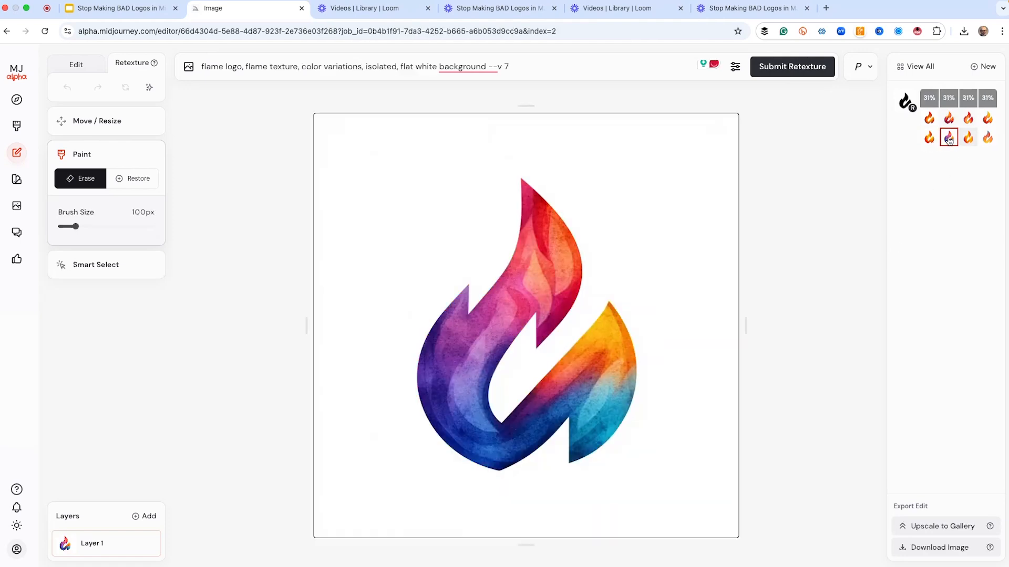
click(967, 138)
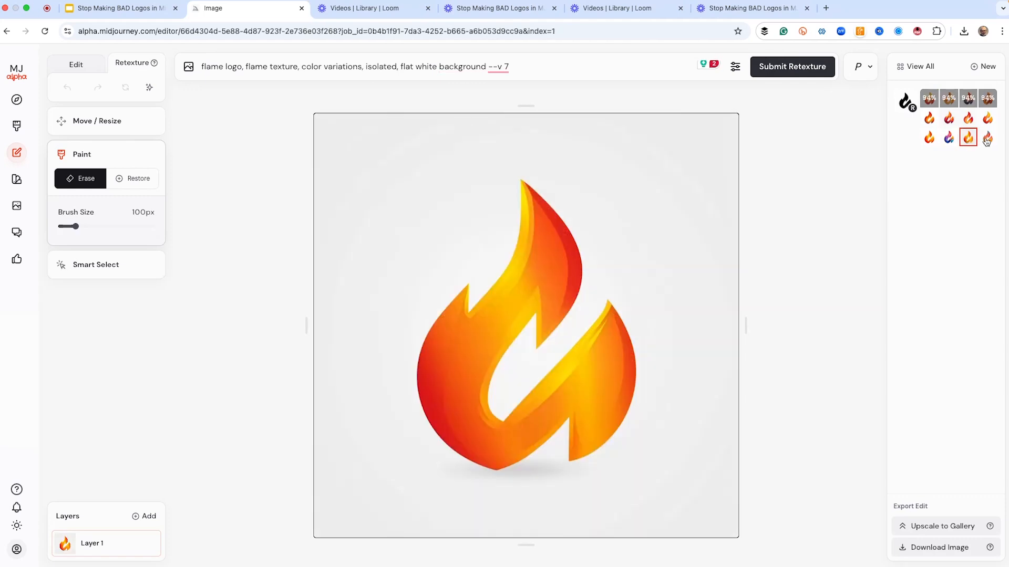
click(986, 139)
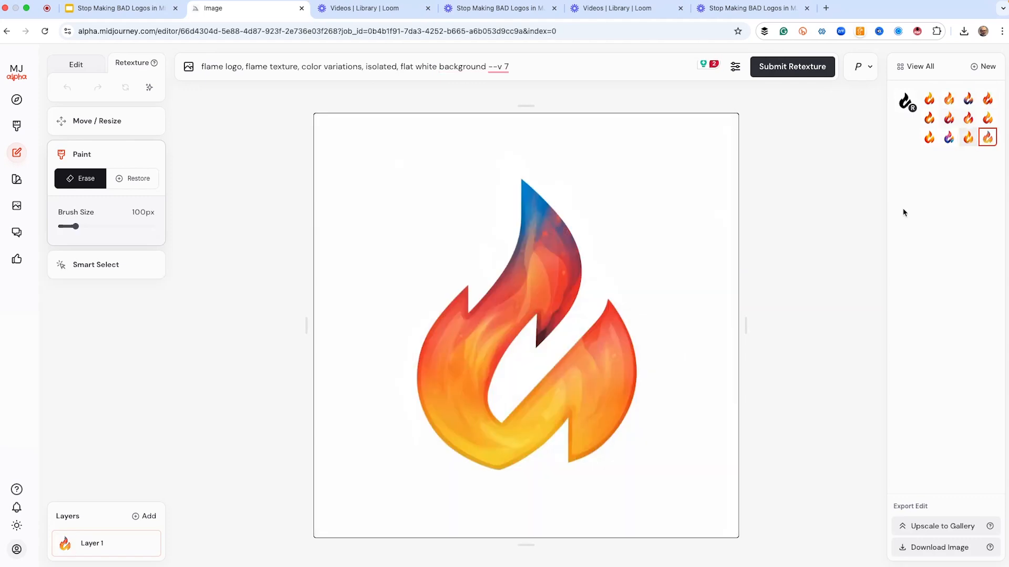
click(929, 119)
click(948, 119)
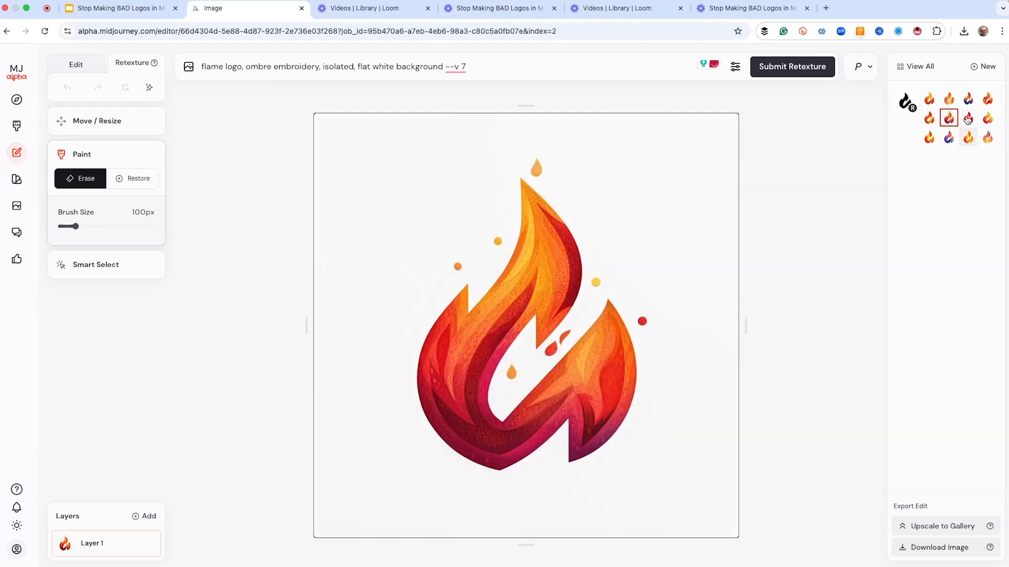
click(968, 118)
click(987, 118)
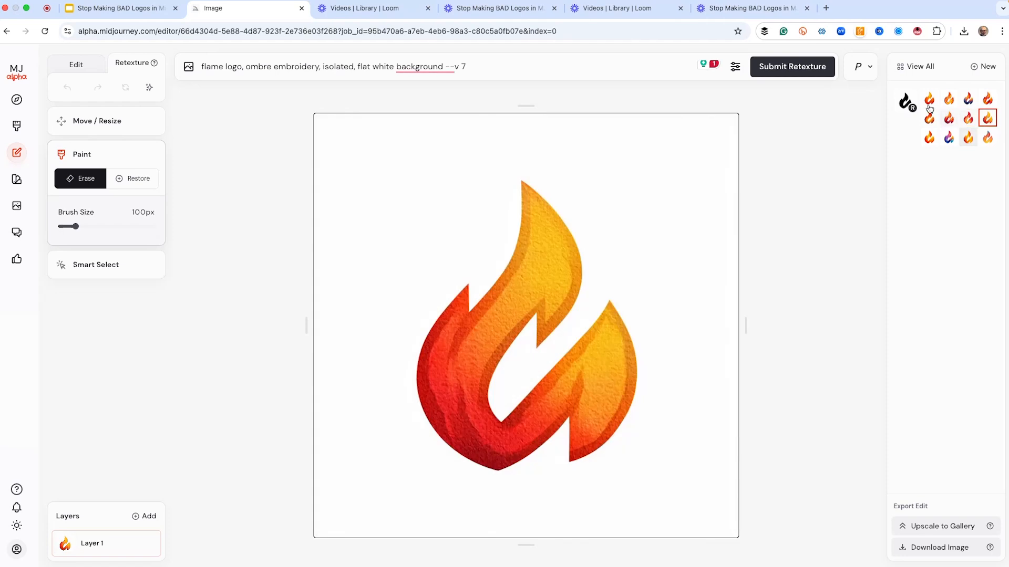
click(928, 100)
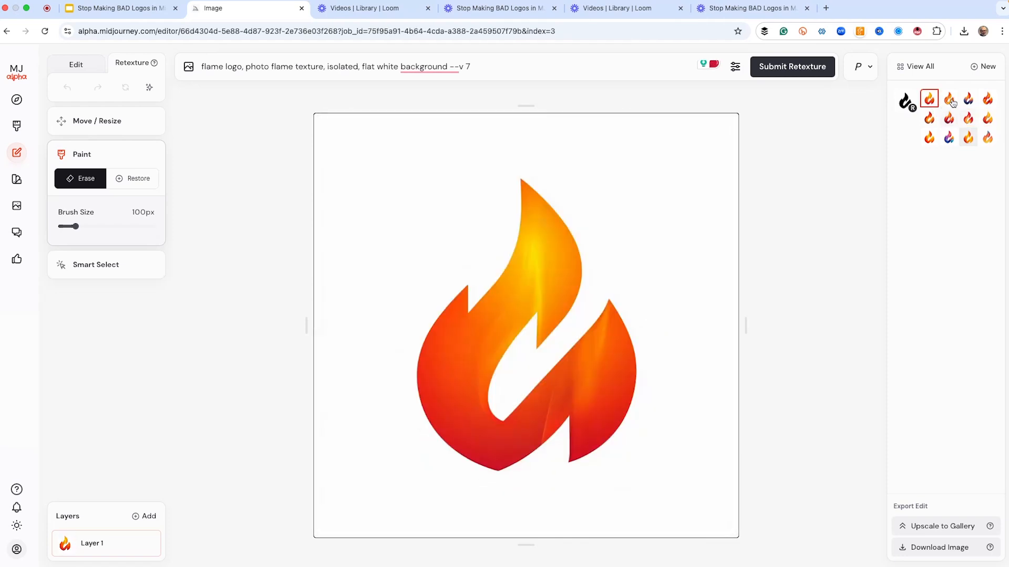
click(950, 100)
click(967, 99)
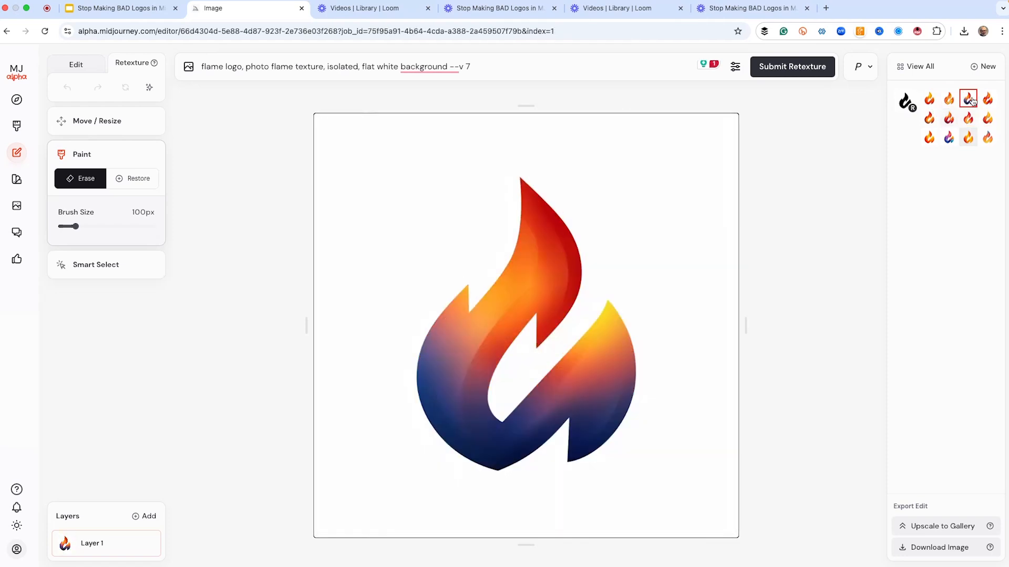
click(987, 99)
- Resubmit the photo flame texture, color variations and ombre embroidery retextures to generate another set of each
click(967, 100)
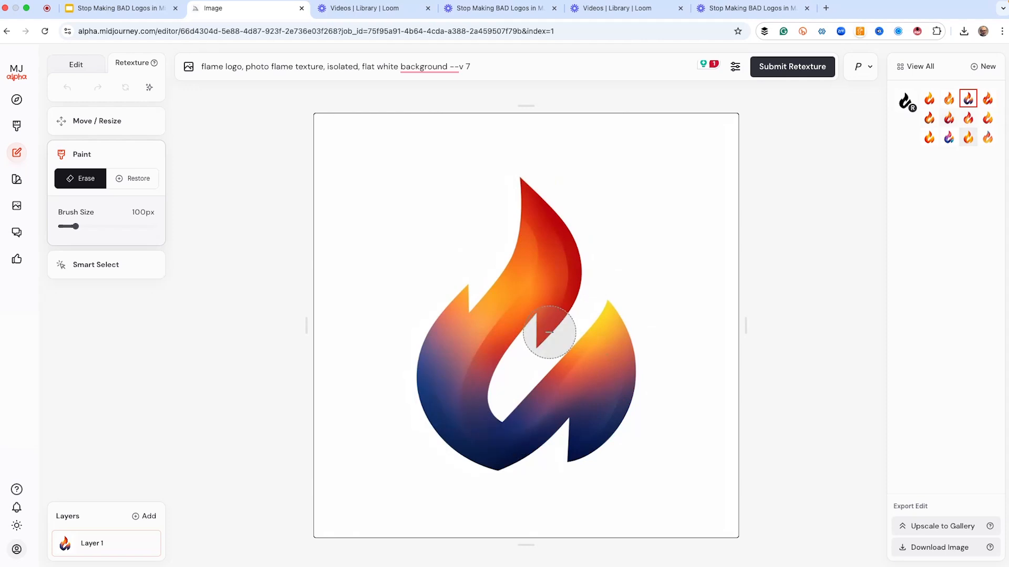
click(809, 67)
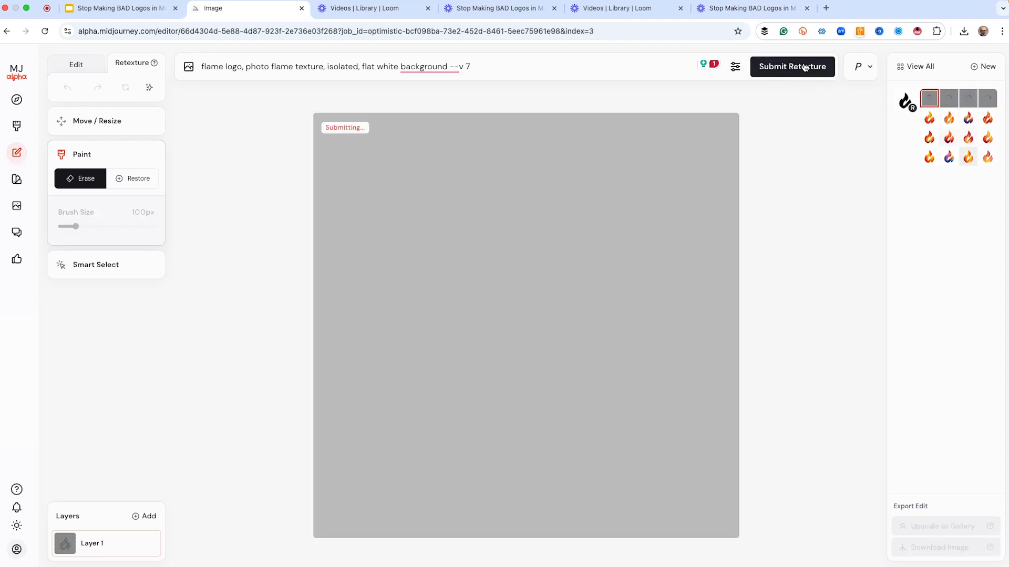
click(949, 157)
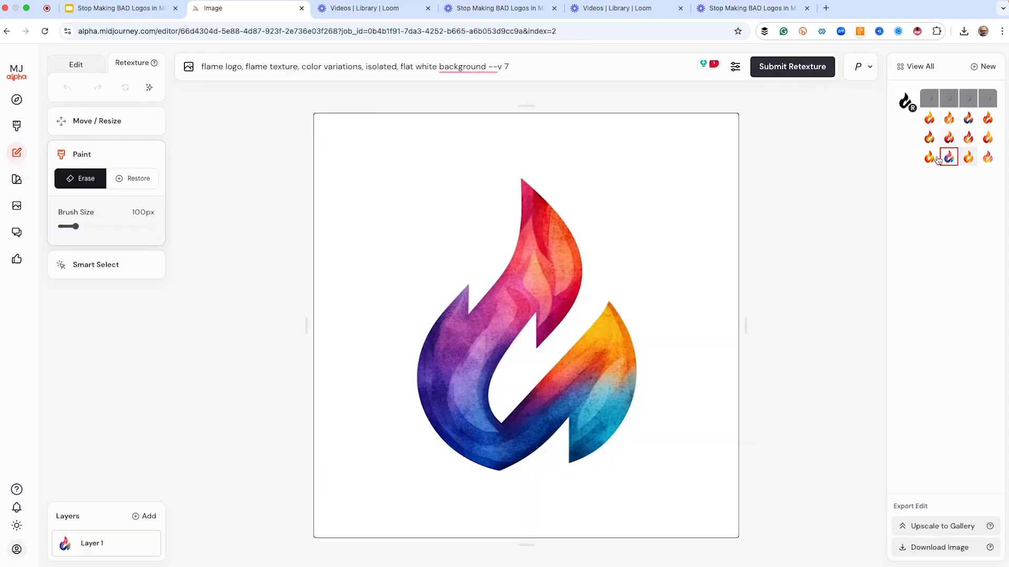
click(787, 67)
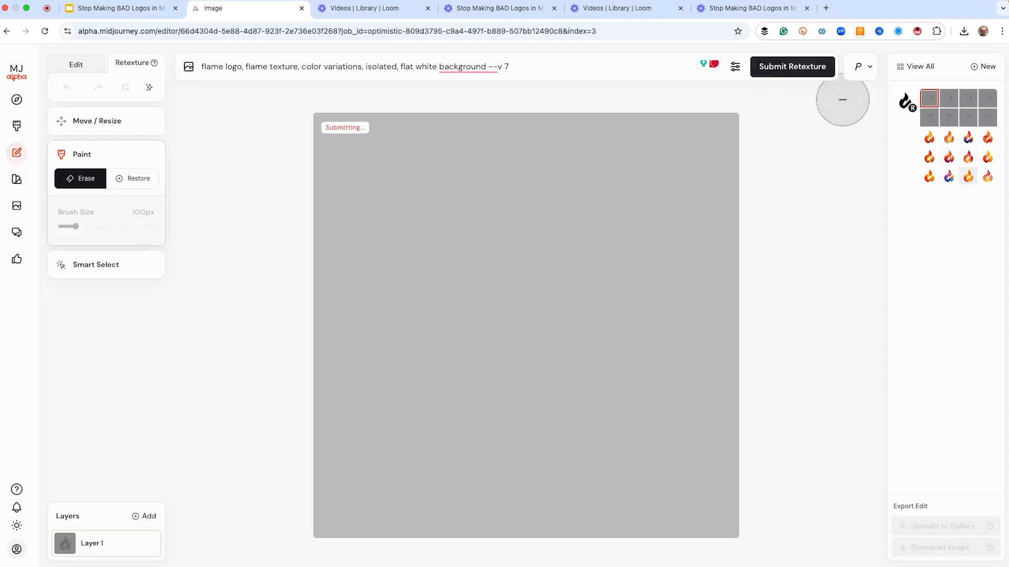
click(988, 159)
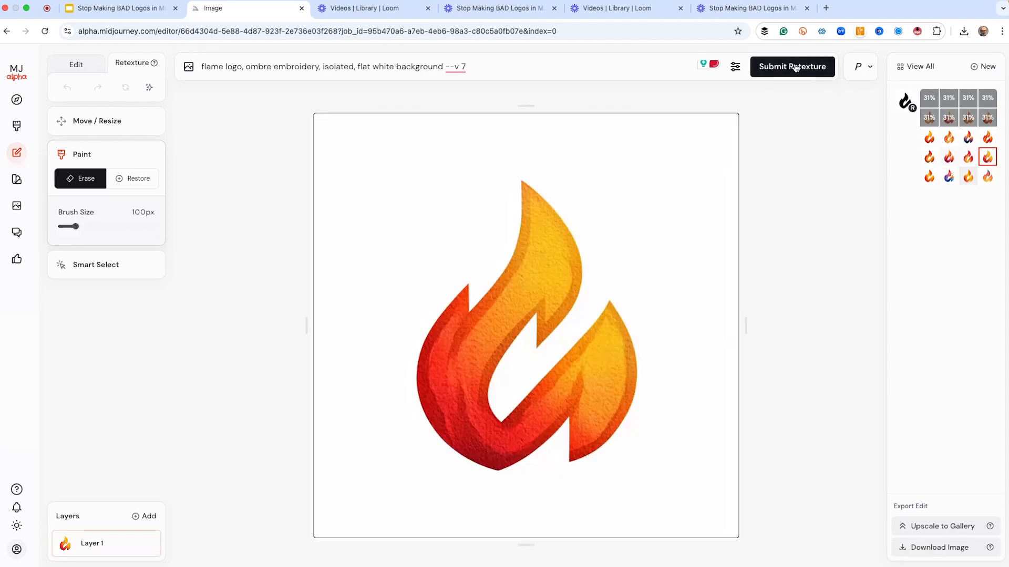
click(795, 66)
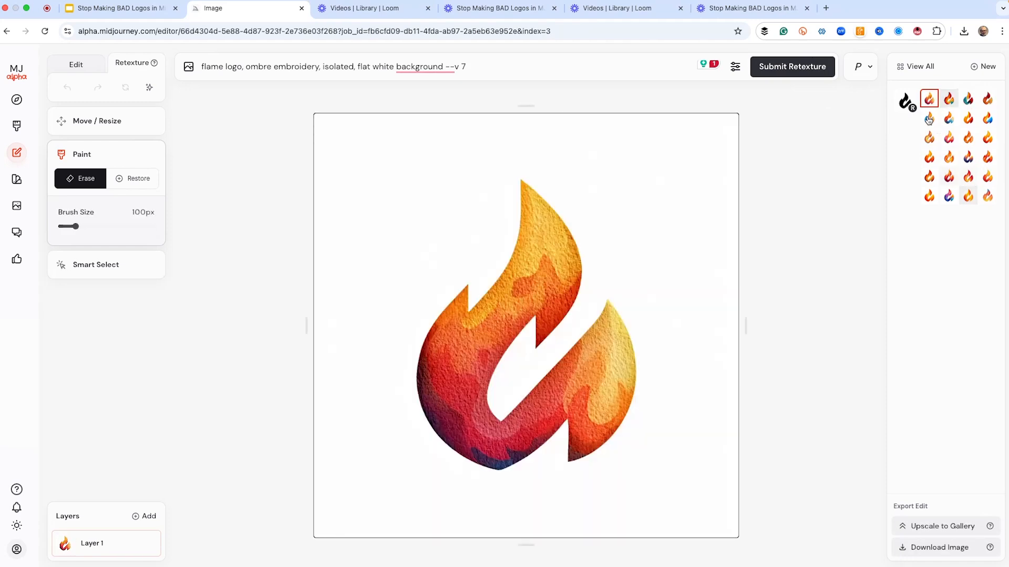
- Examine the new flame variations from the color variations and ombre embroidery retexture reruns
click(928, 119)
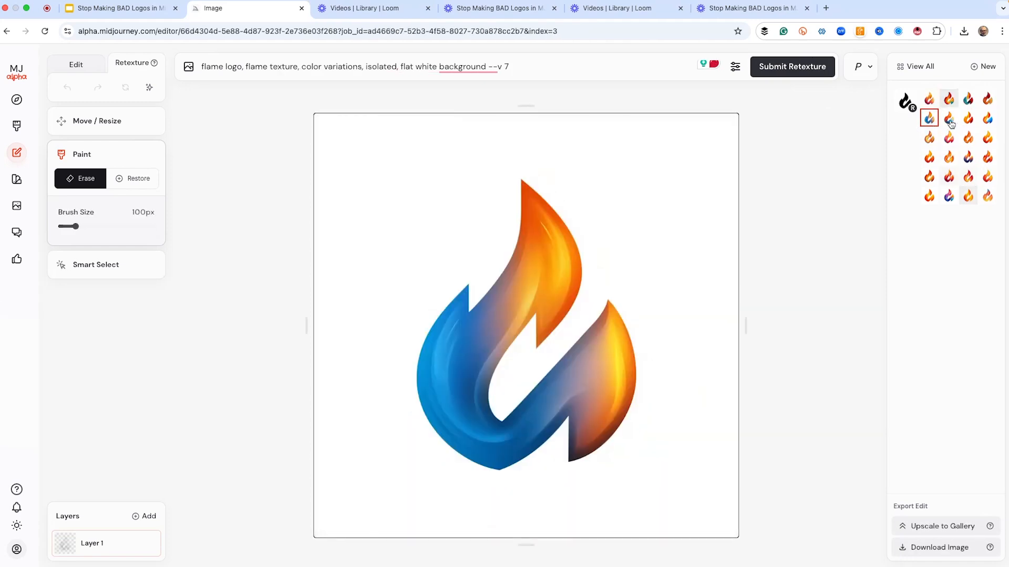
click(948, 119)
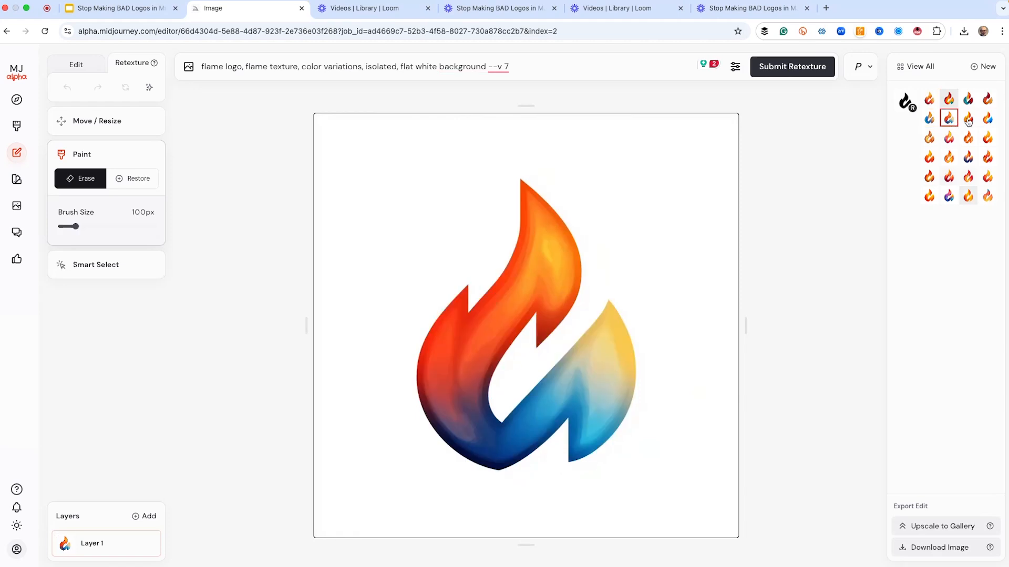
click(968, 120)
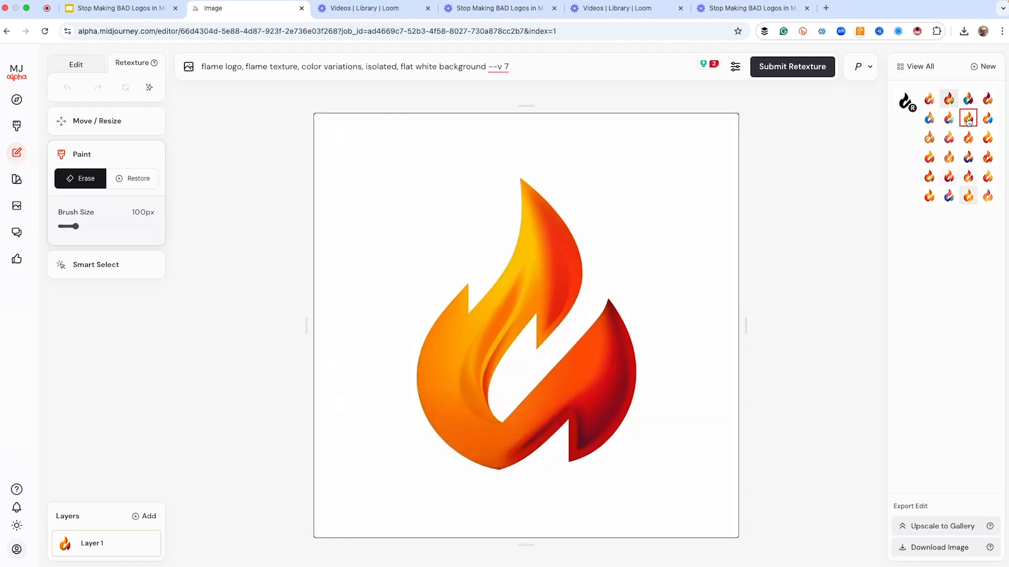
click(988, 119)
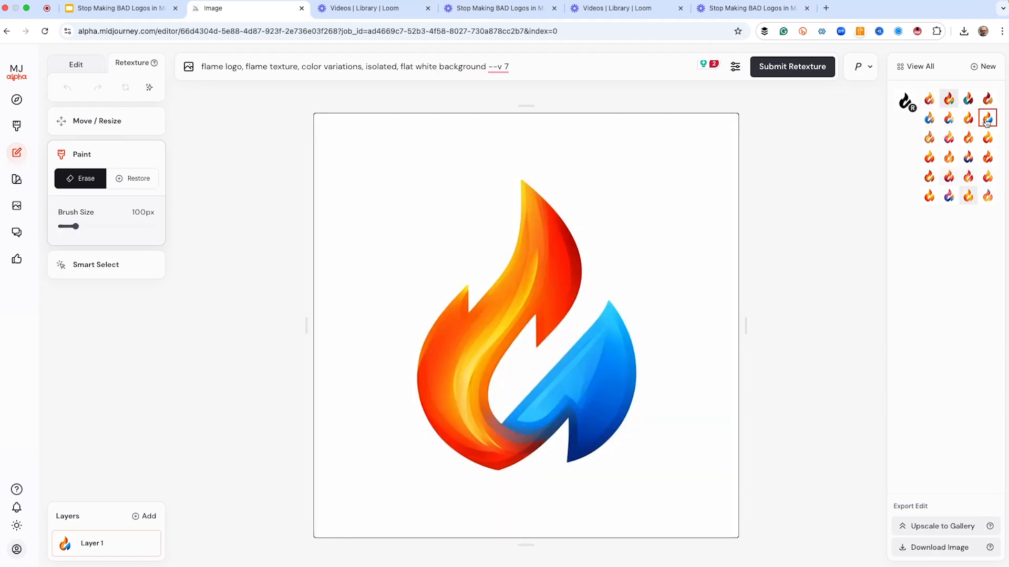
click(968, 99)
click(948, 100)
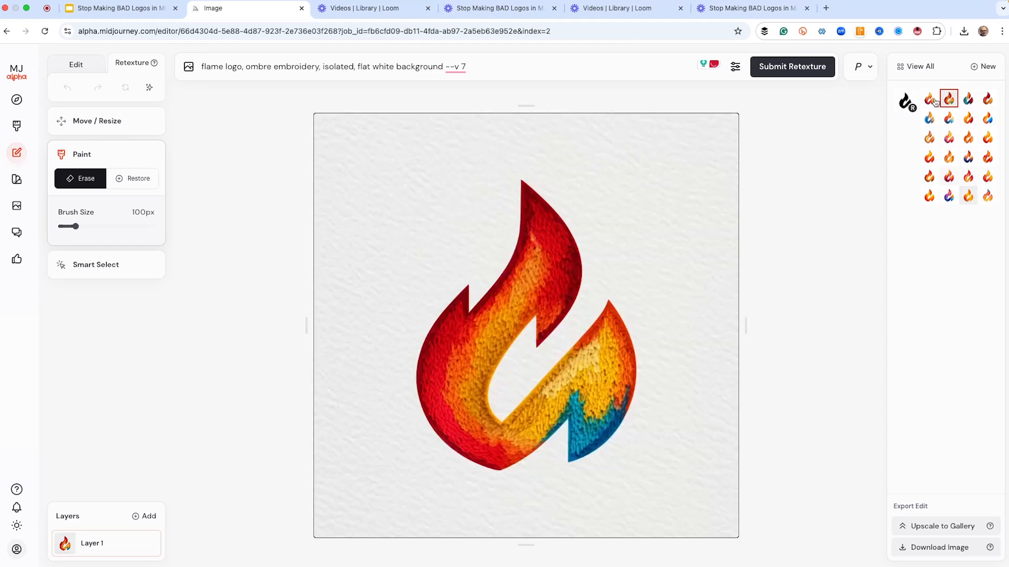
click(928, 99)
click(988, 99)
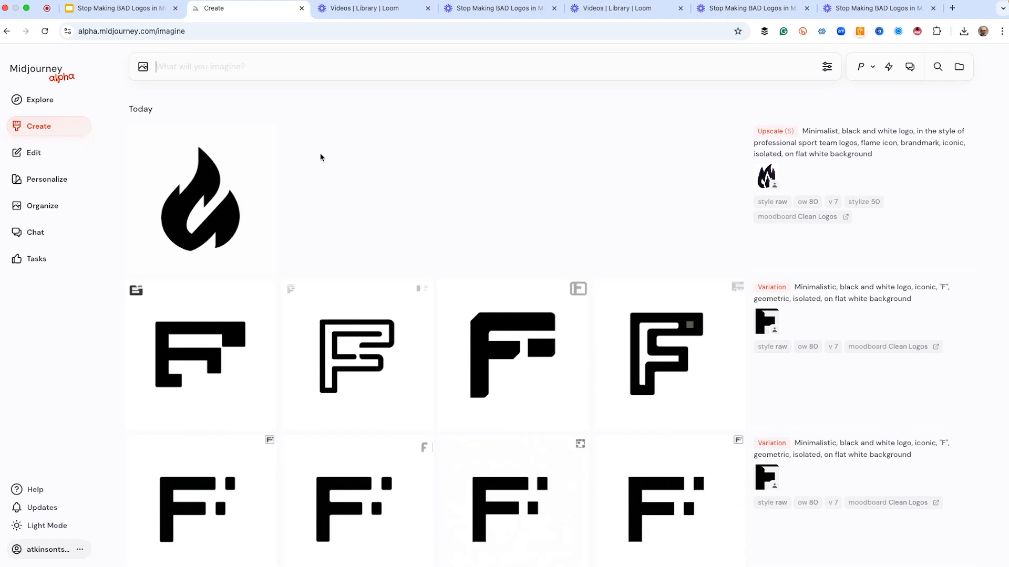
- Open the upscaled black flame logo on the Create page and assign it as the Omni-Reference
mouse_move(271, 190)
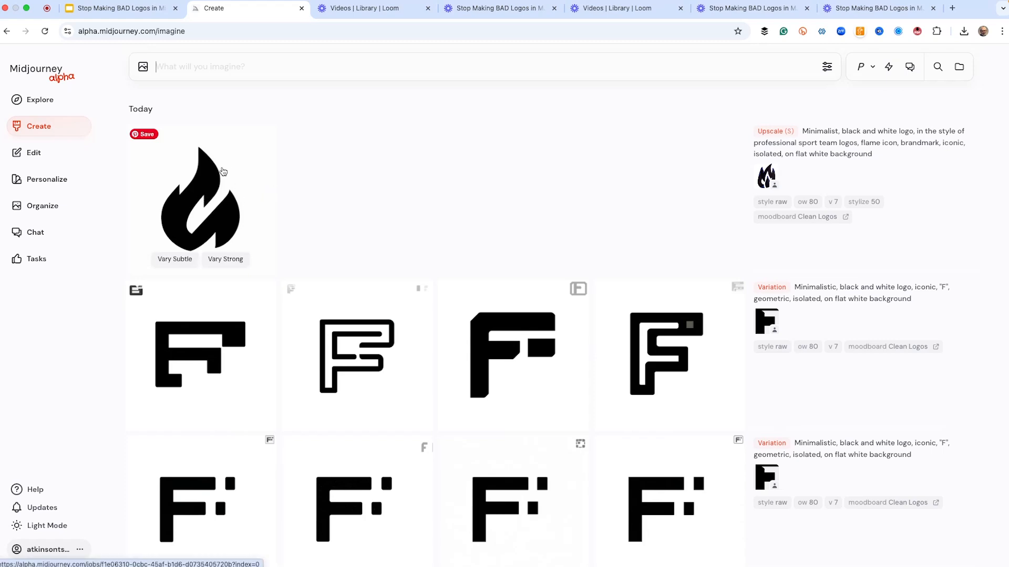
click(142, 68)
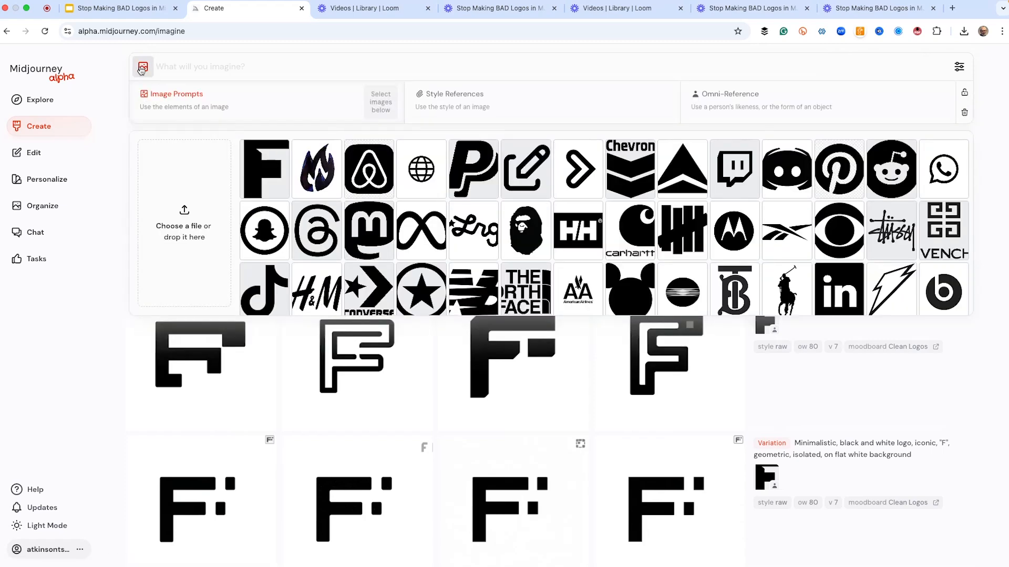
click(858, 400)
click(200, 217)
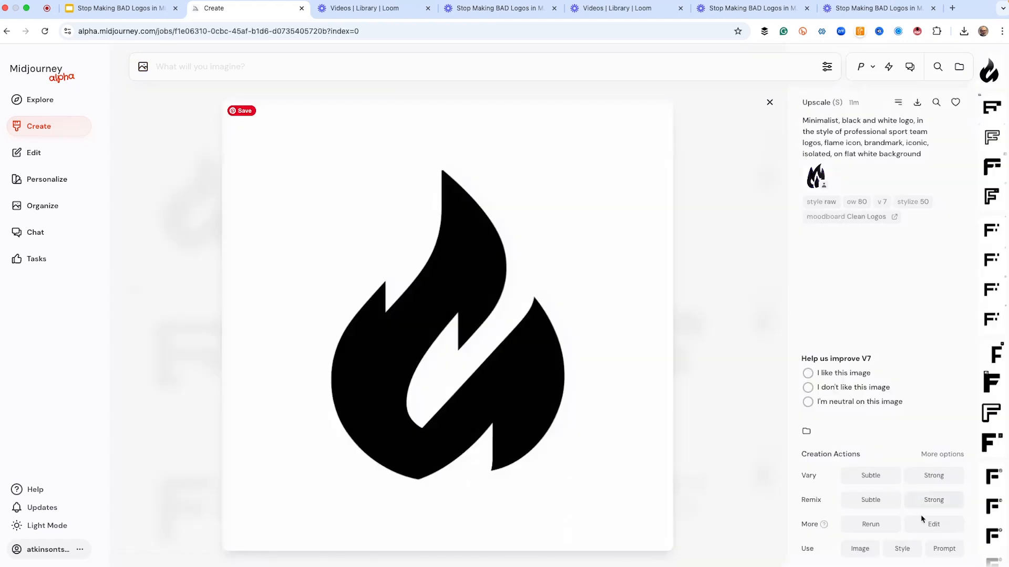
click(855, 553)
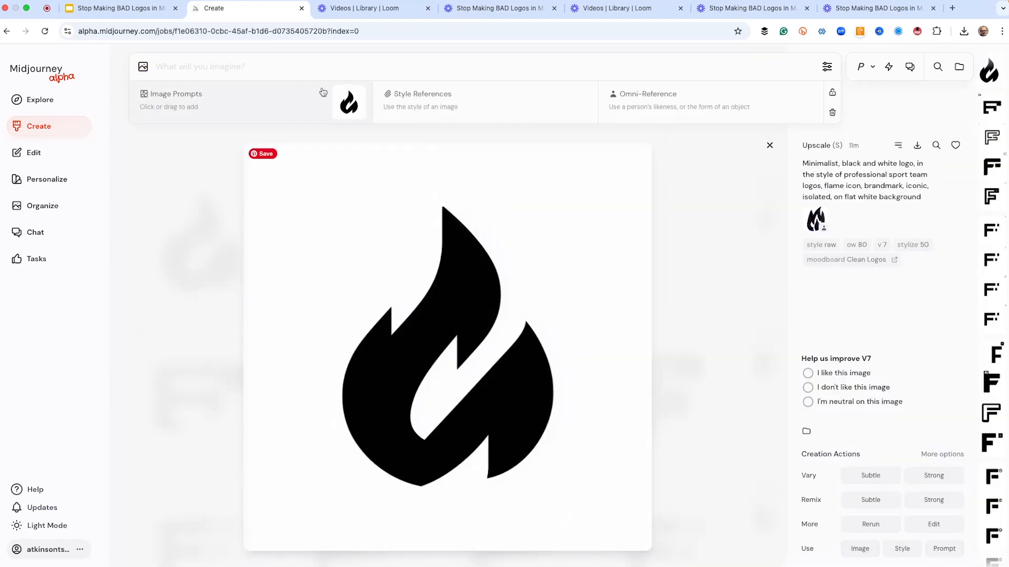
drag(341, 100, 793, 100)
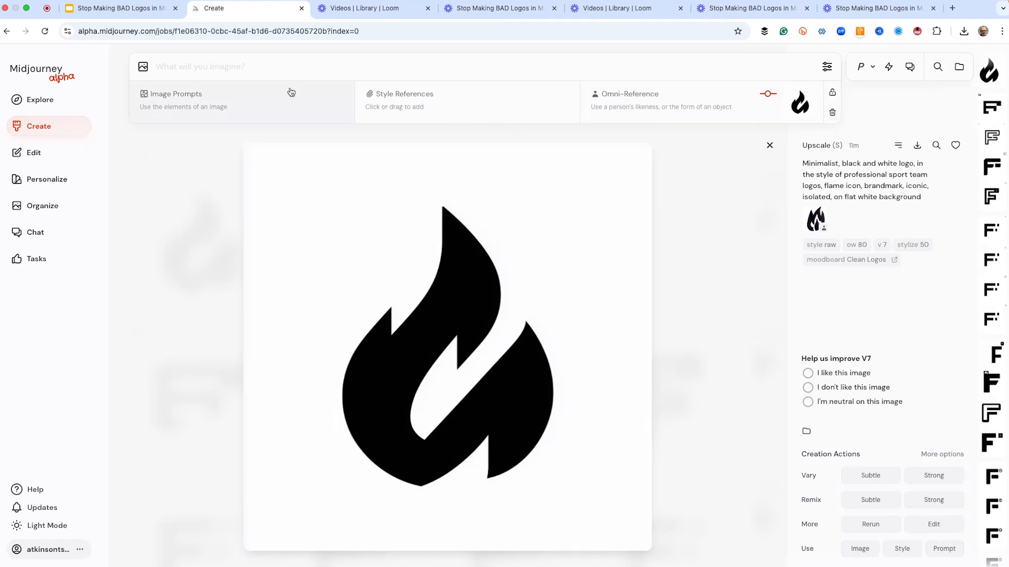
- Enter the prompt "Flame logo, fire texture, vibrant color, isolated, on flat white background"
click(198, 69)
text(Flame logo, fire)
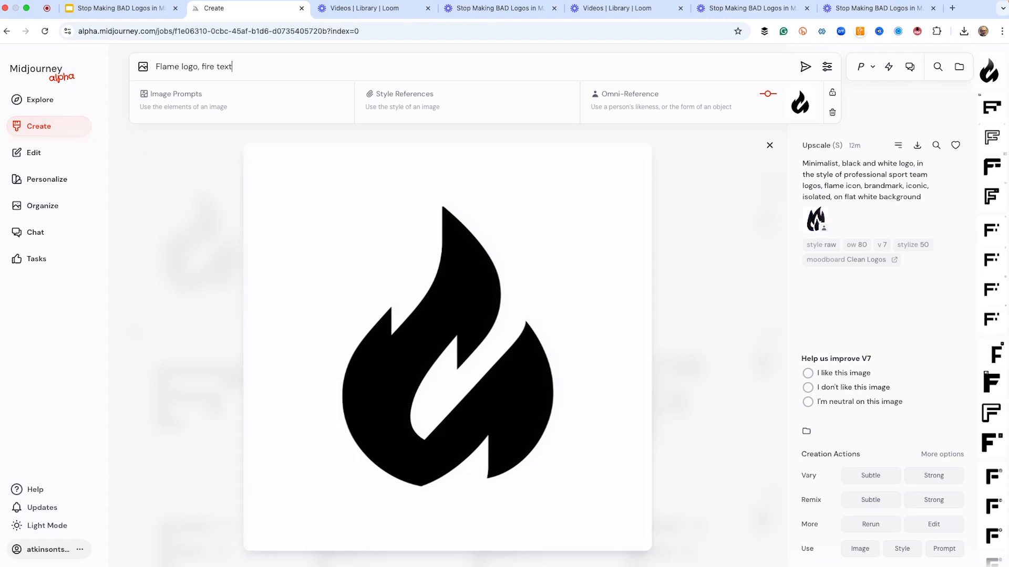
text( texture, vibrant color, isolated, on flat white background)
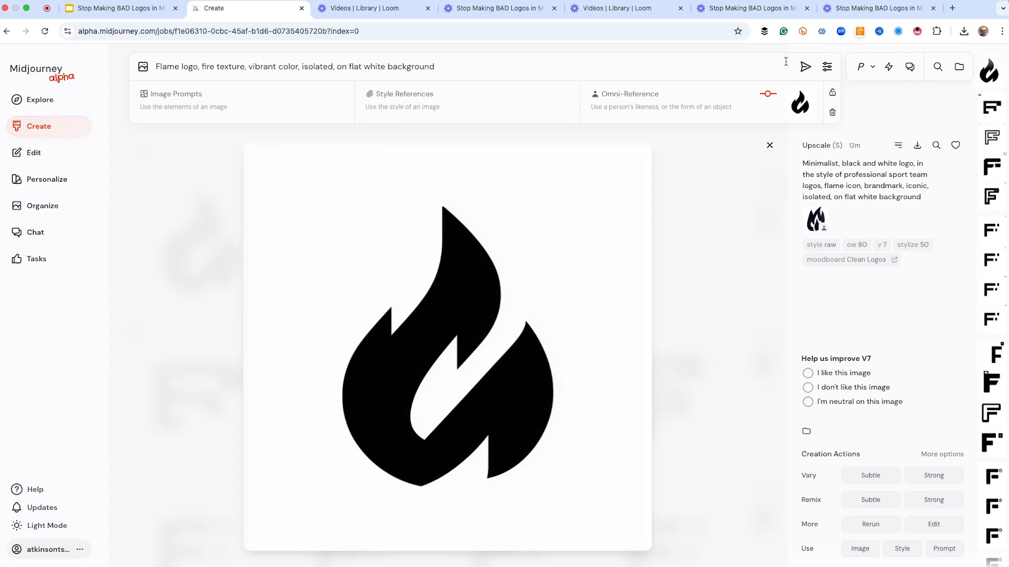
- Append "--ow {30, 60, 120} --r 2" to the flame prompt and generate the images
click(827, 67)
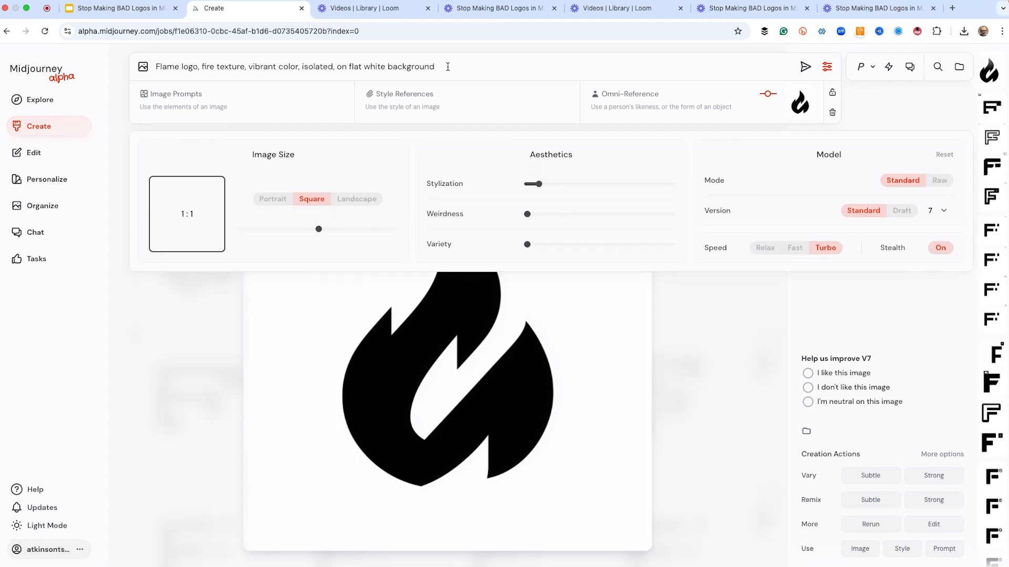
text(--ow)
text(60, 120} --r 2)
key(Return)
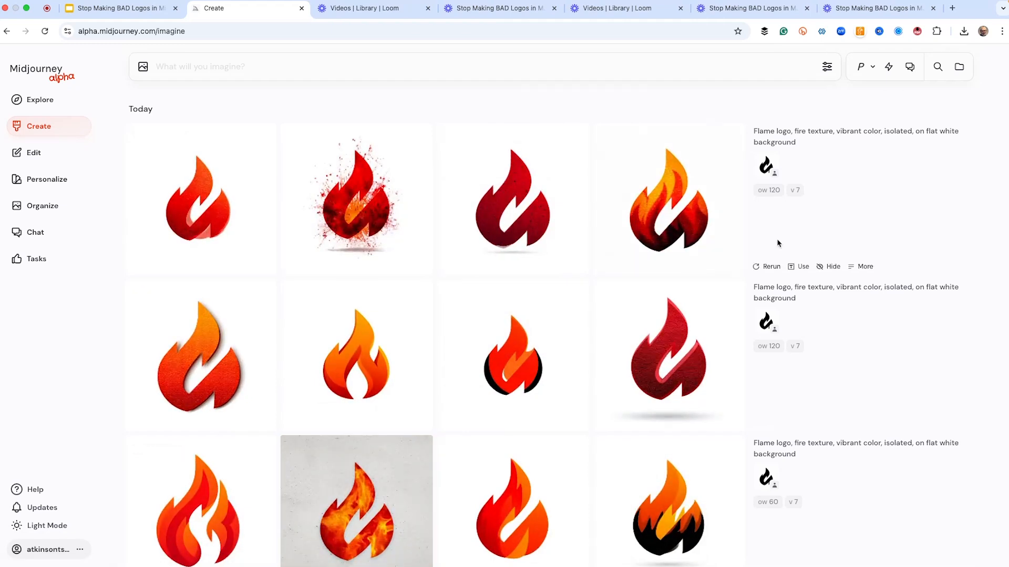
scroll(573, 230, down, 7)
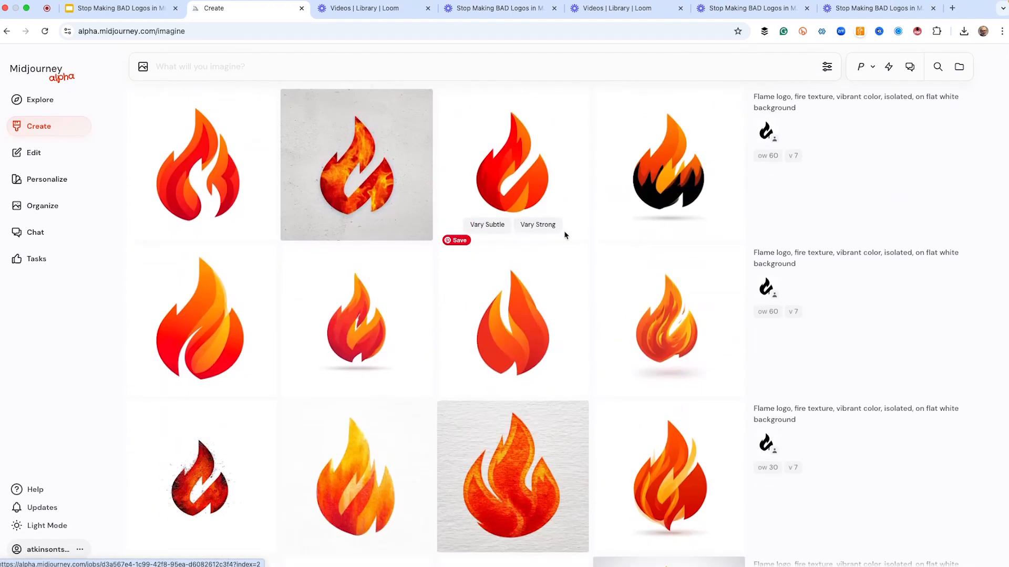
scroll(566, 236, up, 2)
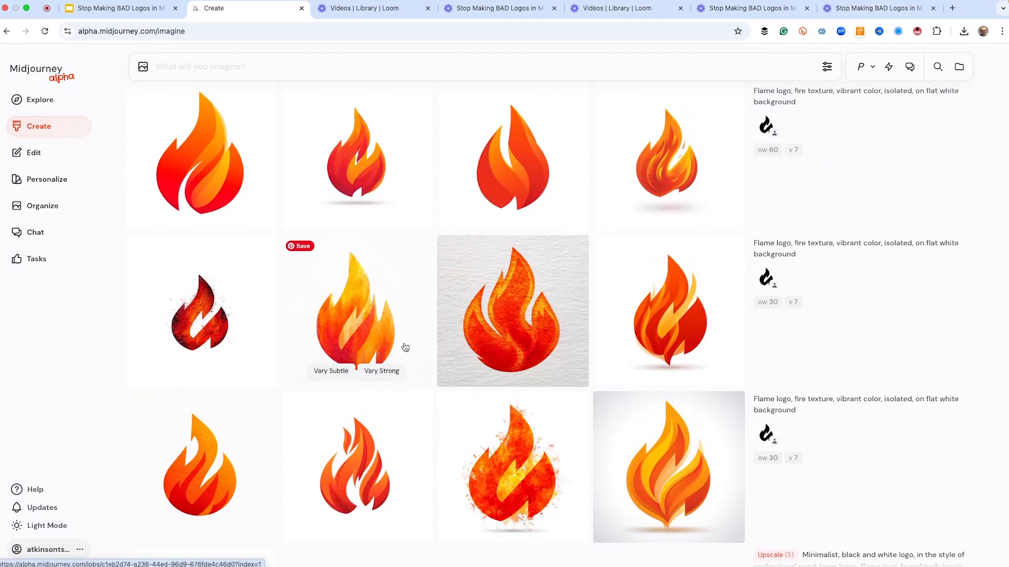
- Examine enlarged flame results generated with Omni-Reference weights 30, 60 and 120
scroll(405, 346, down, 2)
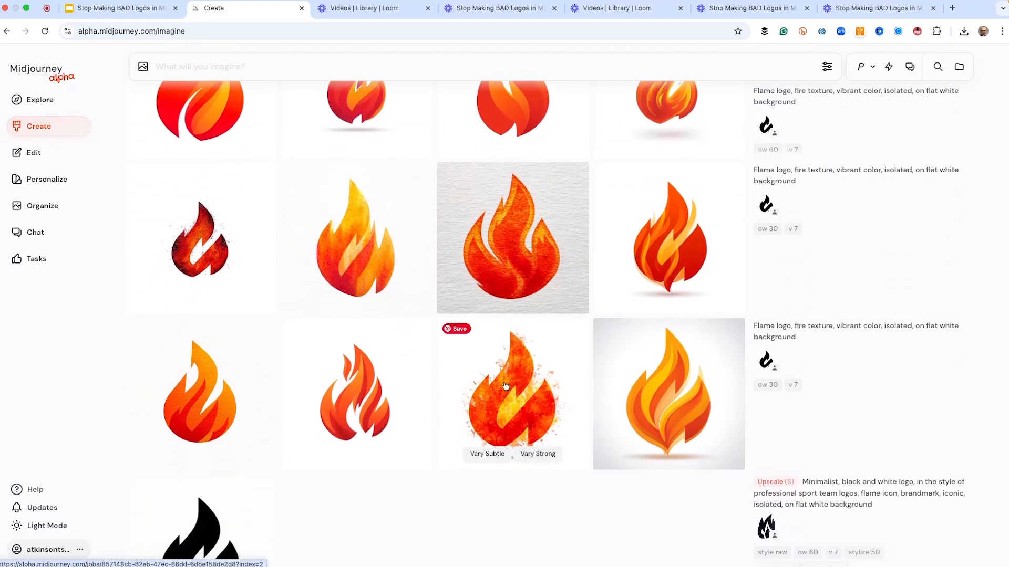
click(502, 423)
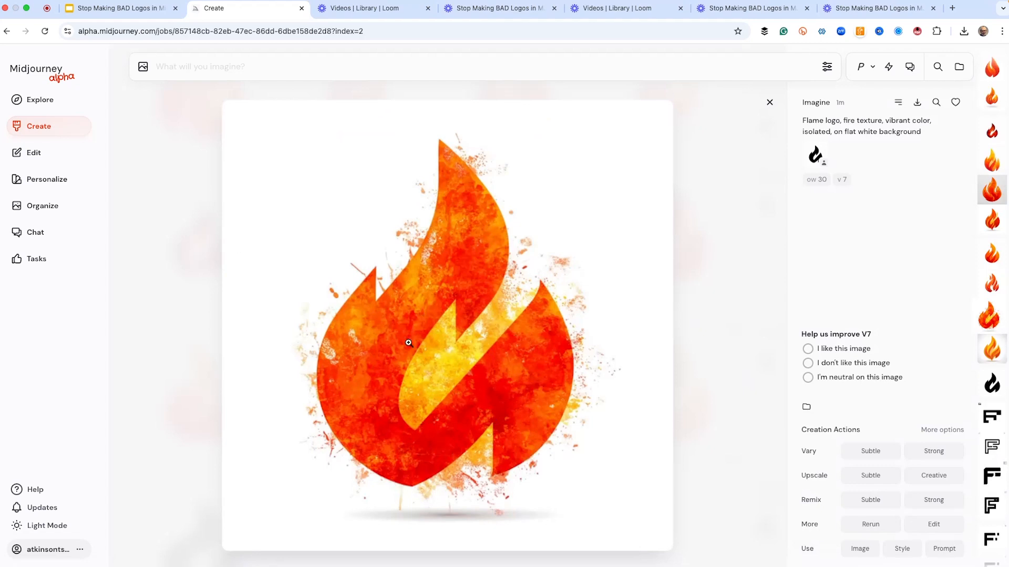
click(768, 102)
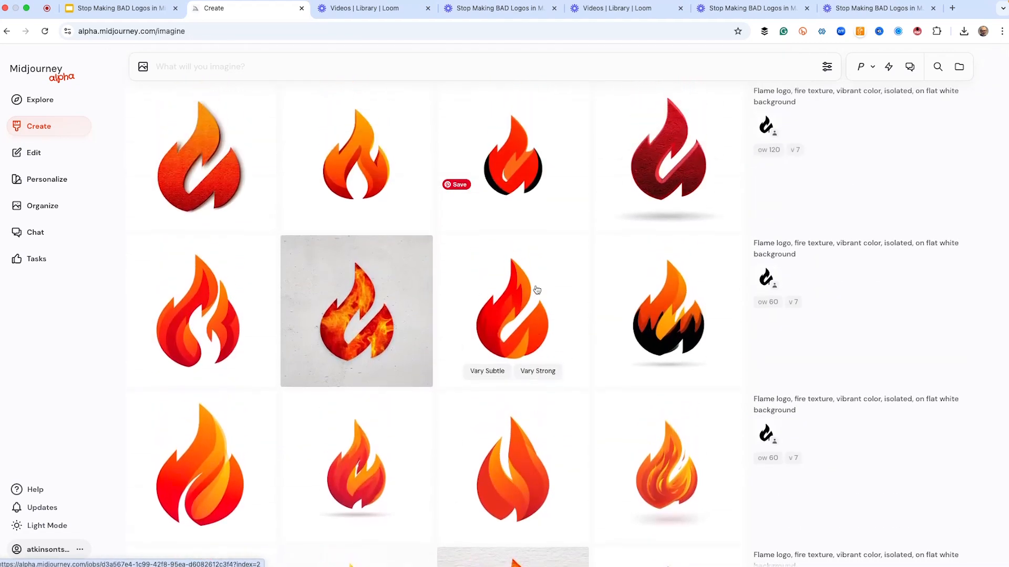
click(343, 304)
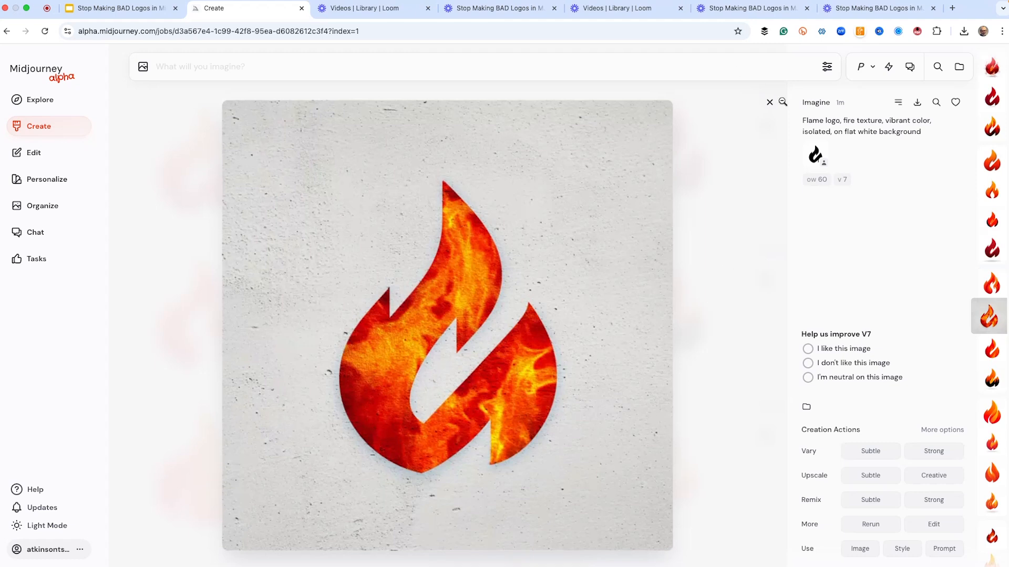
click(769, 102)
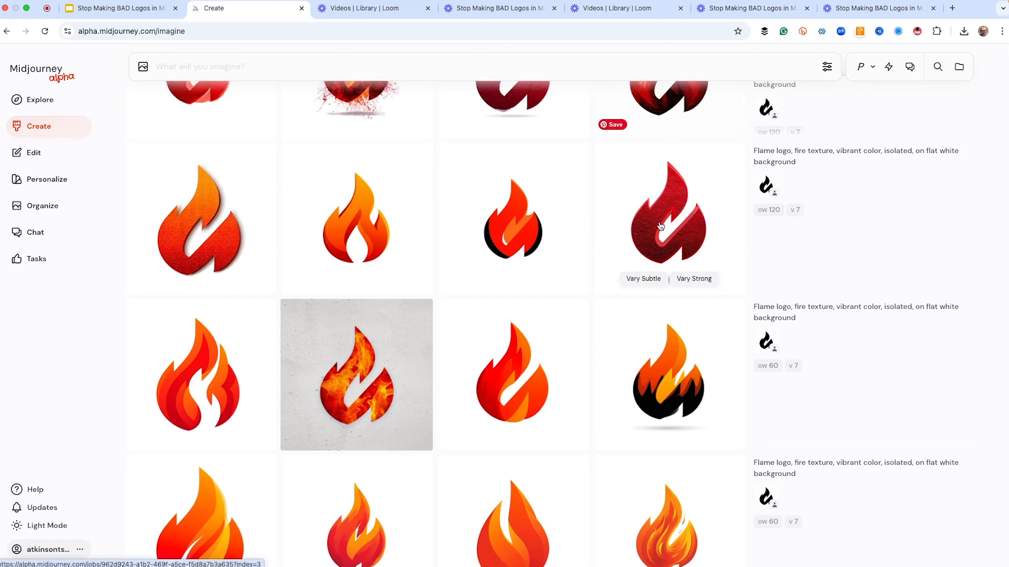
click(659, 226)
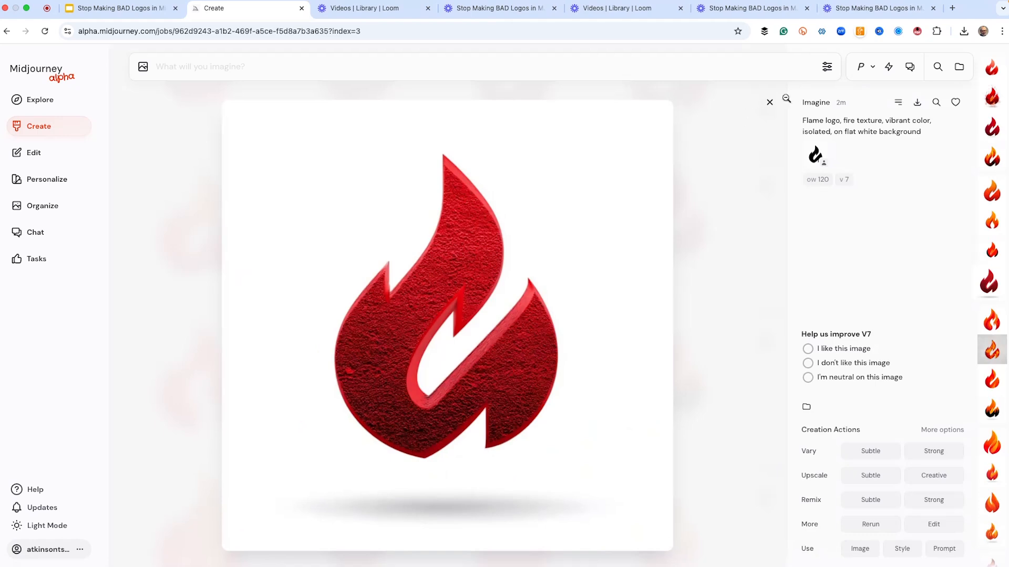
click(769, 102)
scroll(602, 254, up, 2)
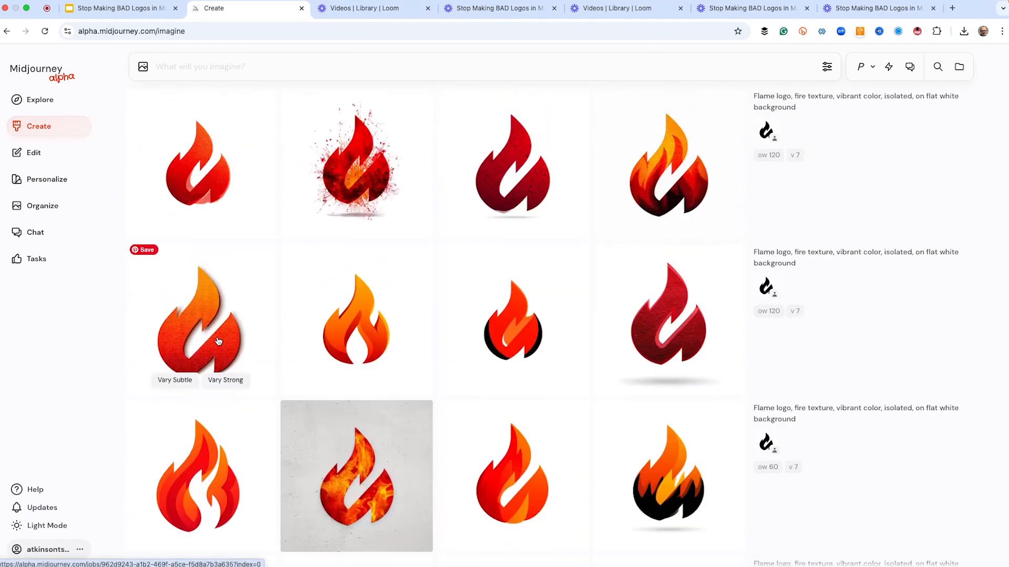
scroll(518, 243, up, 2)
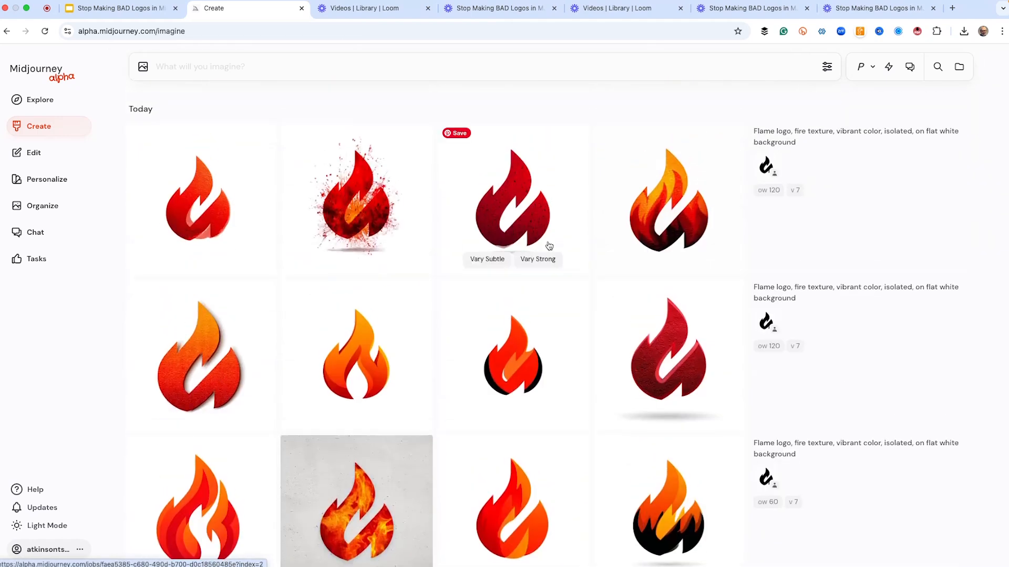
click(665, 208)
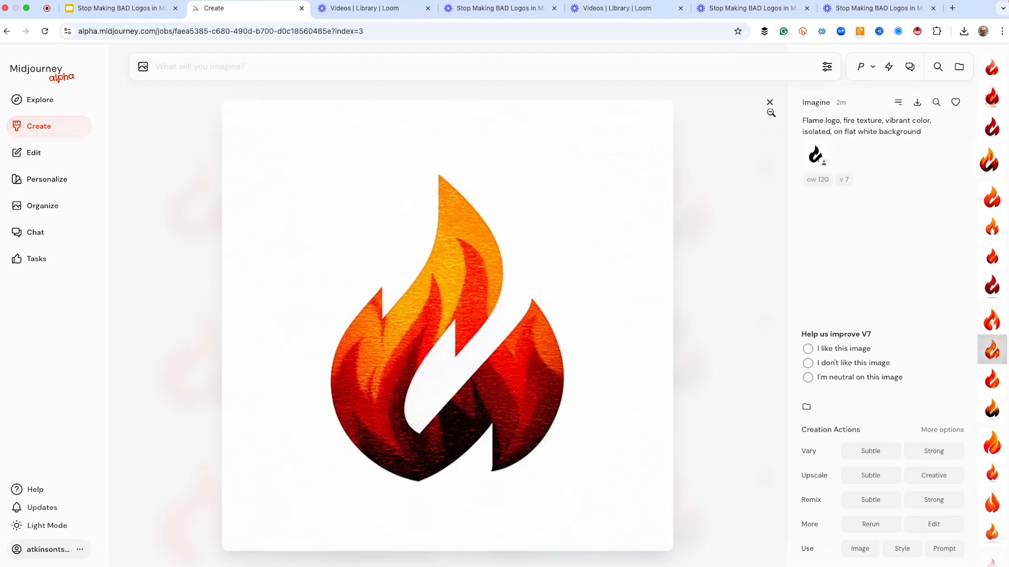
click(770, 102)
click(491, 199)
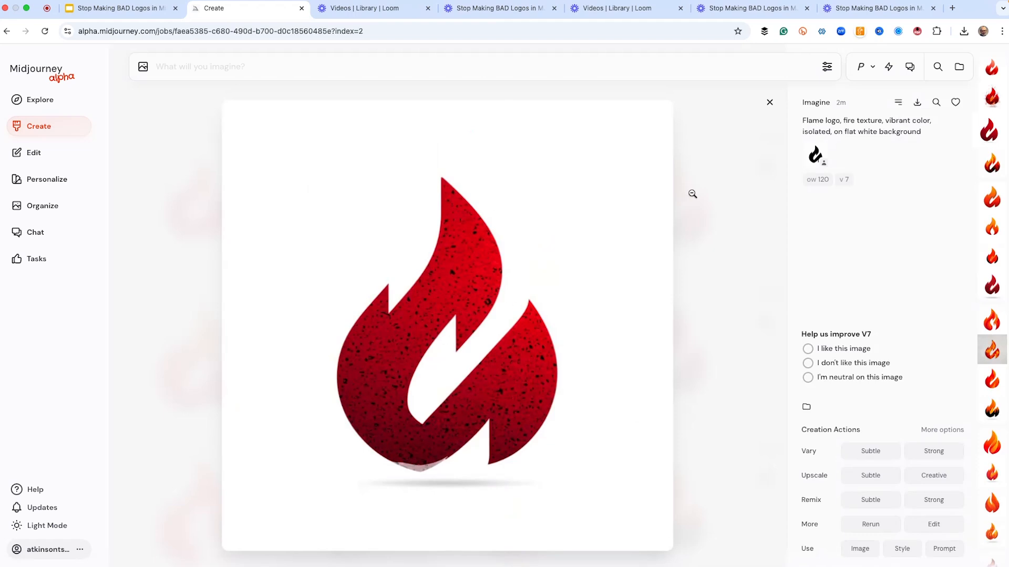
click(769, 103)
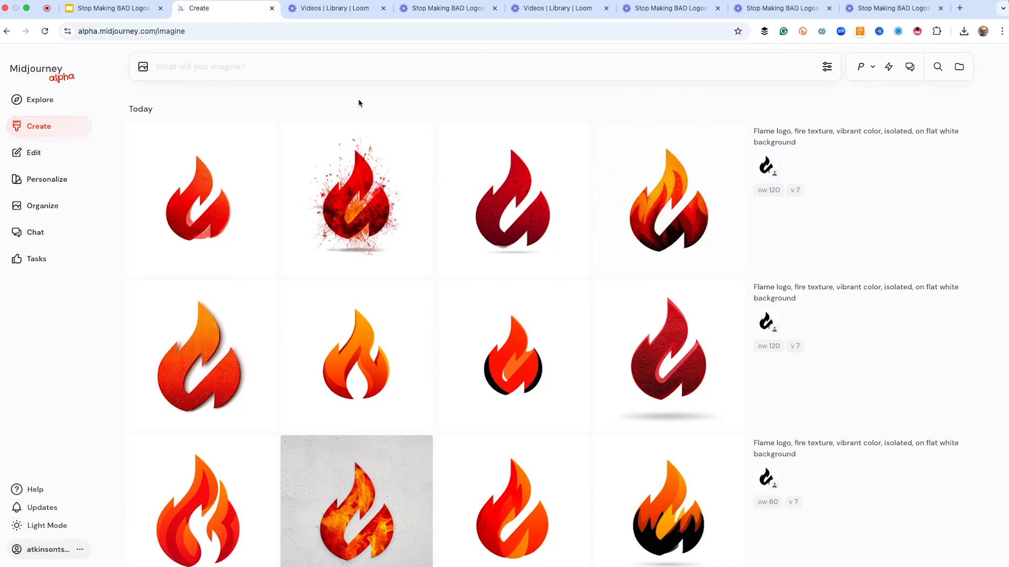
- Reuse the splattered flame's prompt at Omni-Reference weight 120 with "--s 25" added, generate it, and inspect the textured flame
click(366, 189)
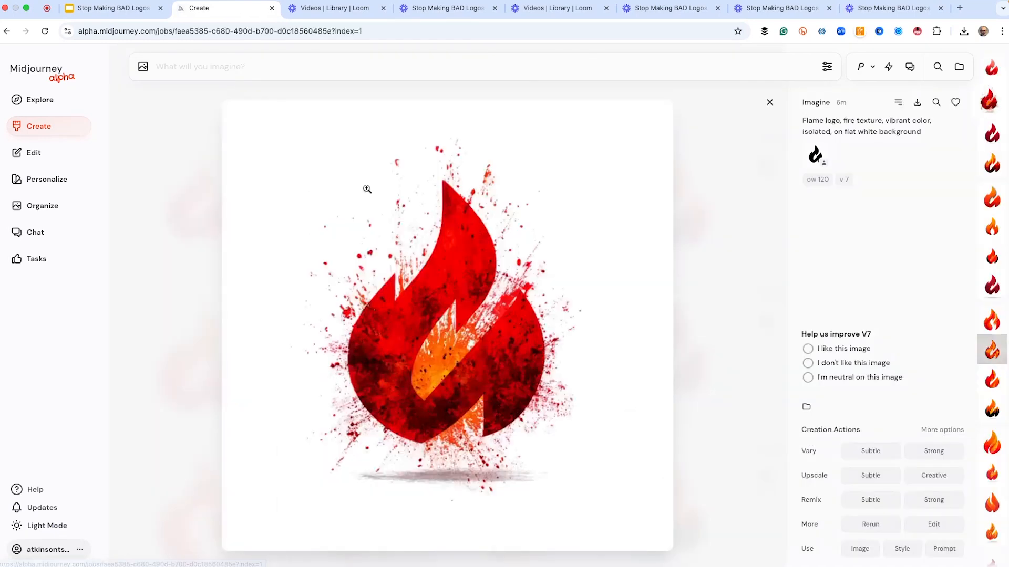
click(944, 549)
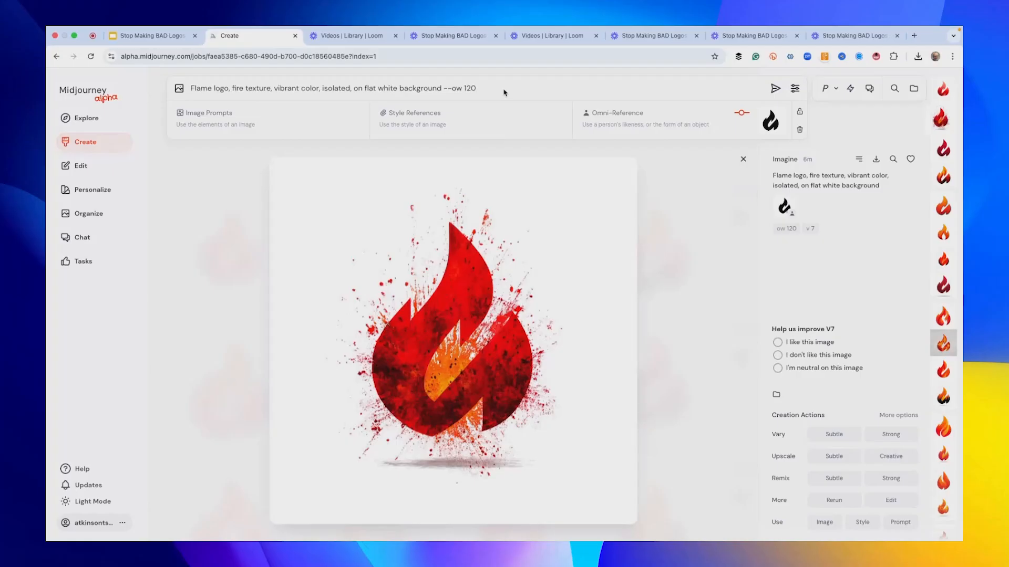
text(--s 25)
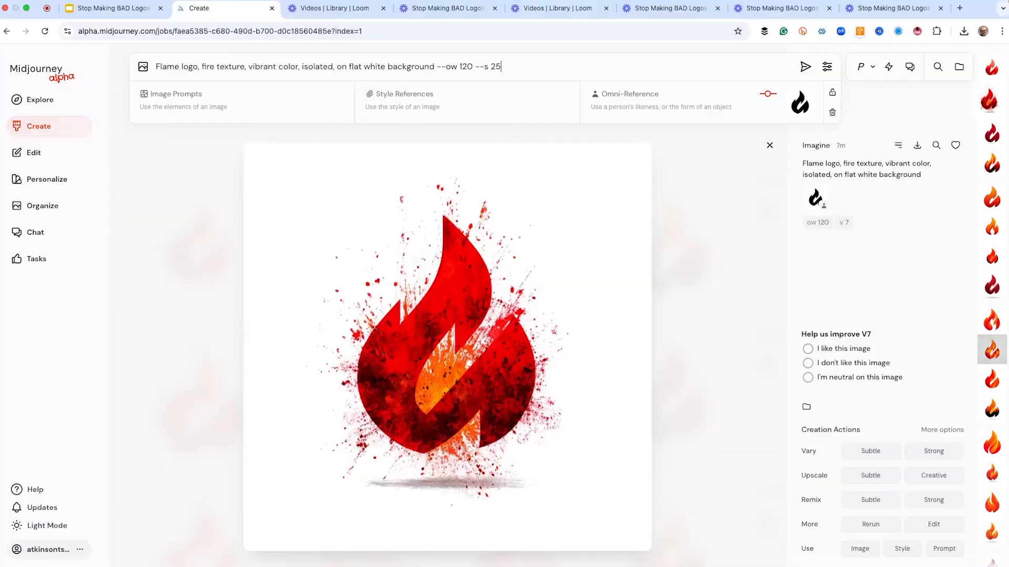
key(Return)
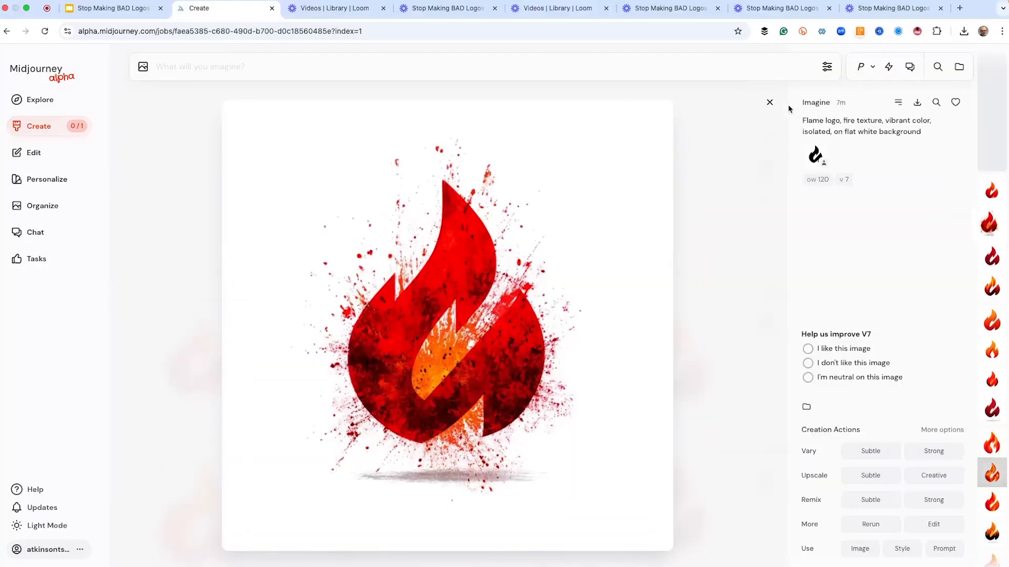
click(768, 103)
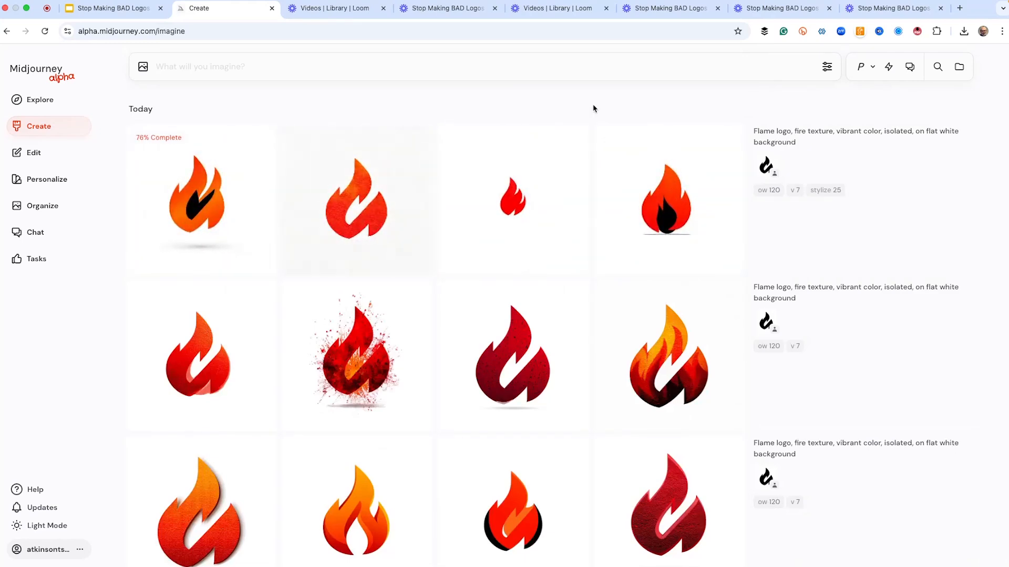
click(383, 200)
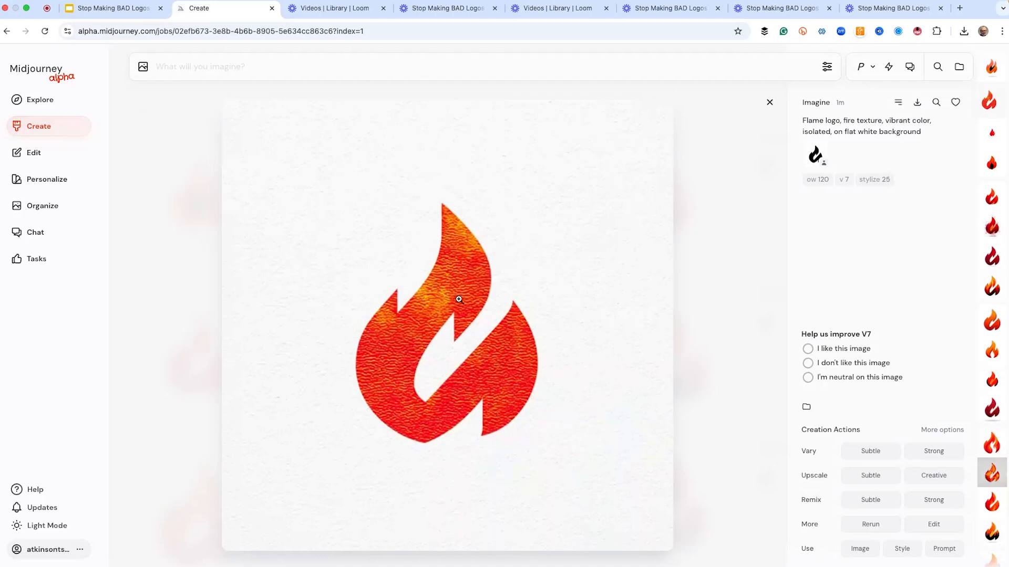
click(770, 102)
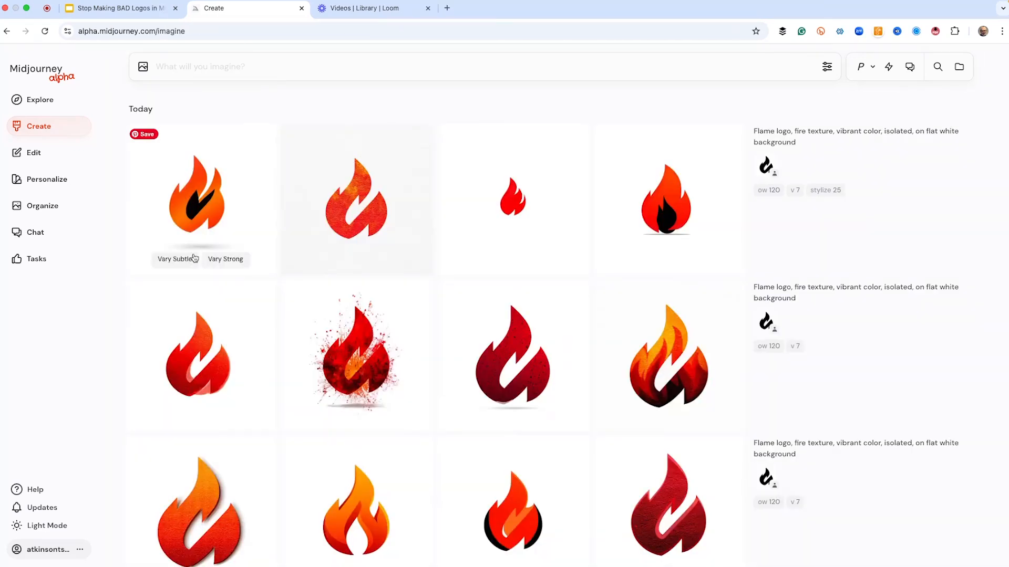
- Create a subtle remix of the orange flame with the black center, adding "--no shadow" to its prompt
click(204, 213)
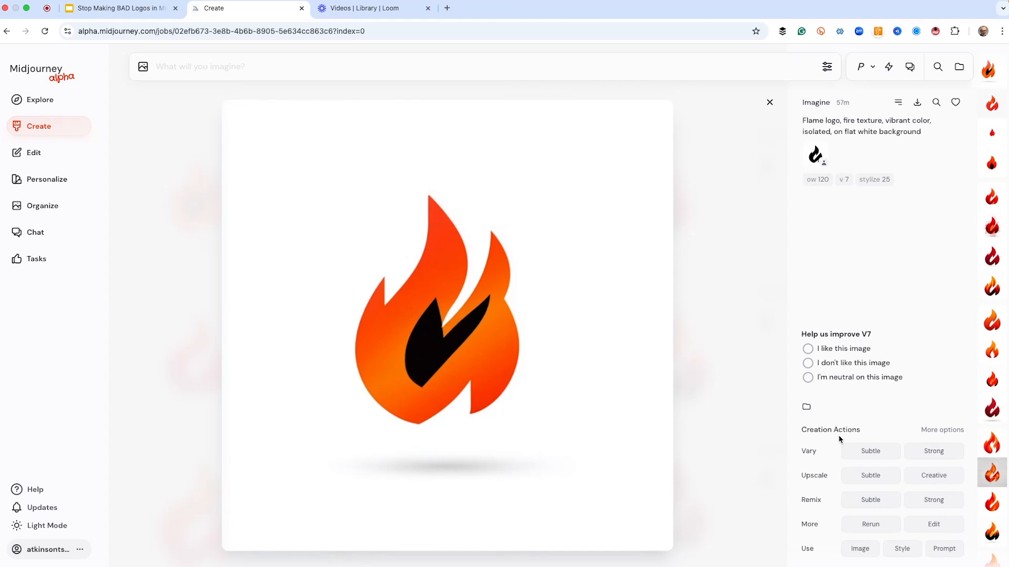
click(872, 500)
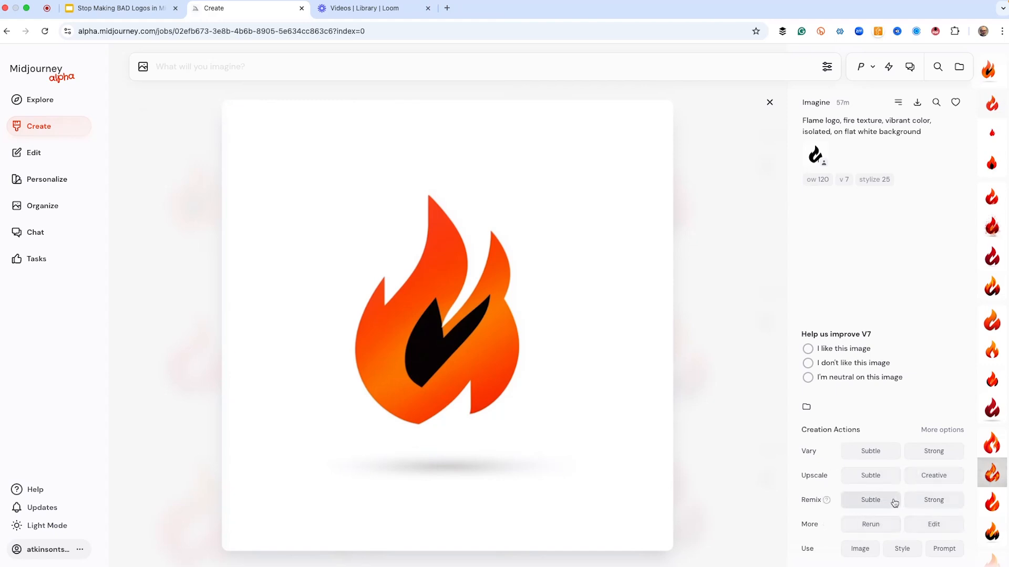
text(--n)
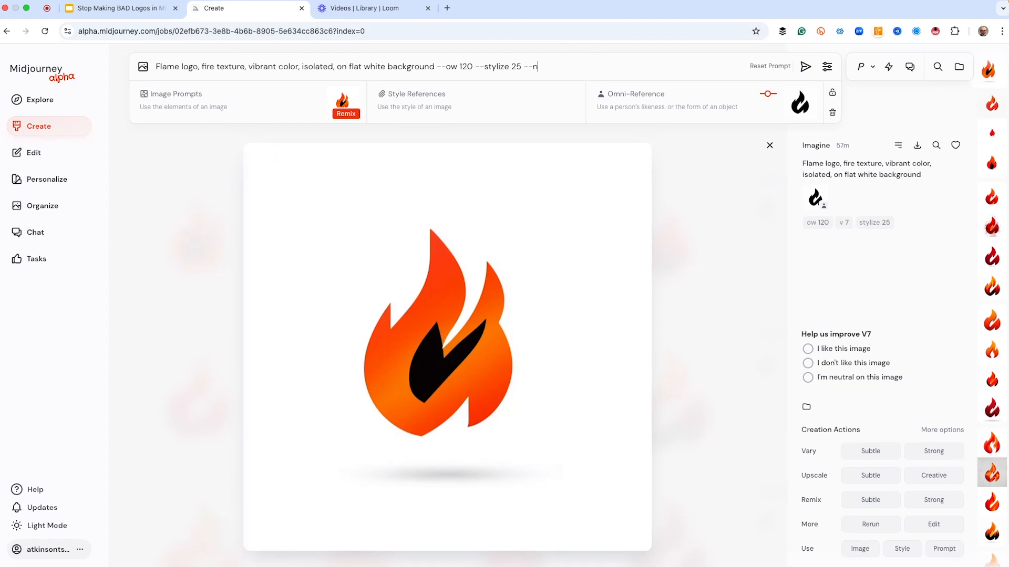
text(o shadow)
key(Return)
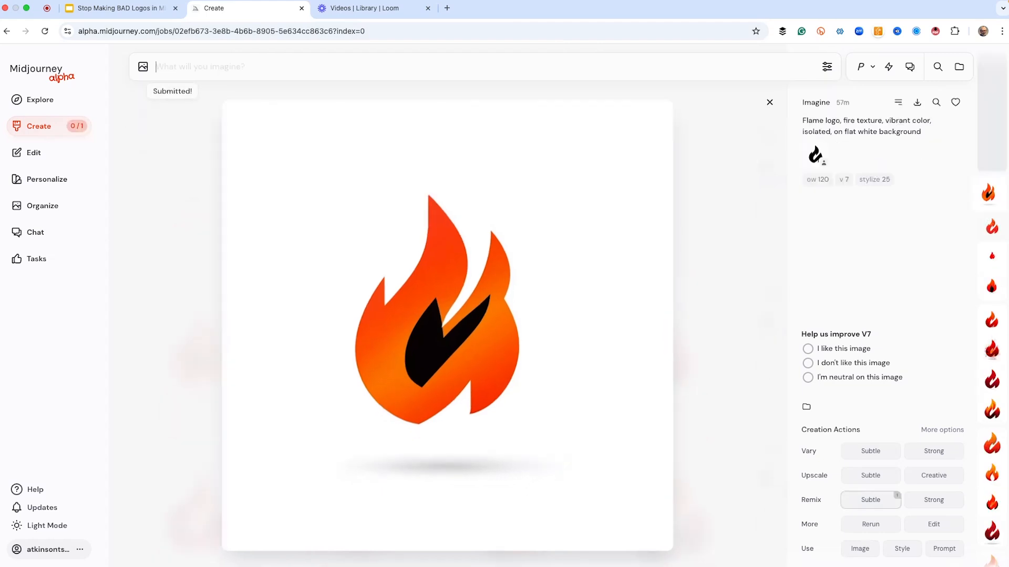
click(770, 102)
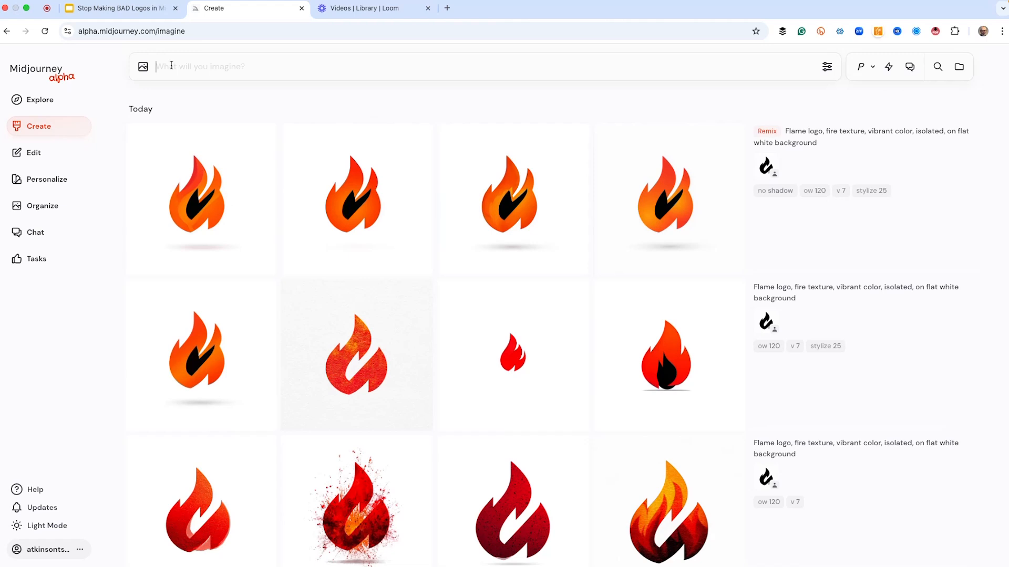
- Enter the prompt "Minimalistic, iconic, cupcake logo, isolated sticker, thick bold white outline, isolated, flat white background"
text(Minimalistic, iconic, cupcake logo, iso)
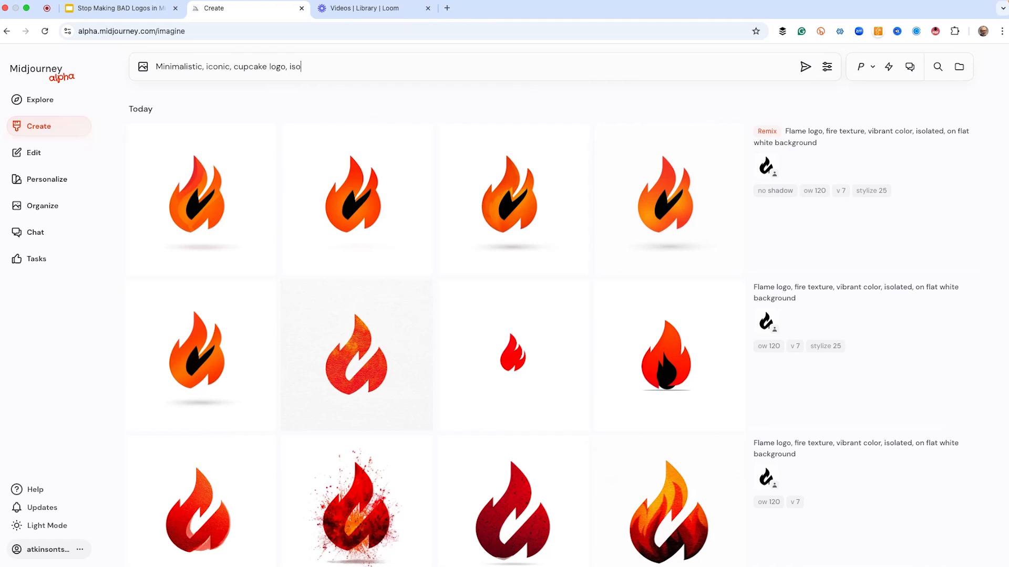
text(lated sticker, thick b)
text(old white )
text(outlin)
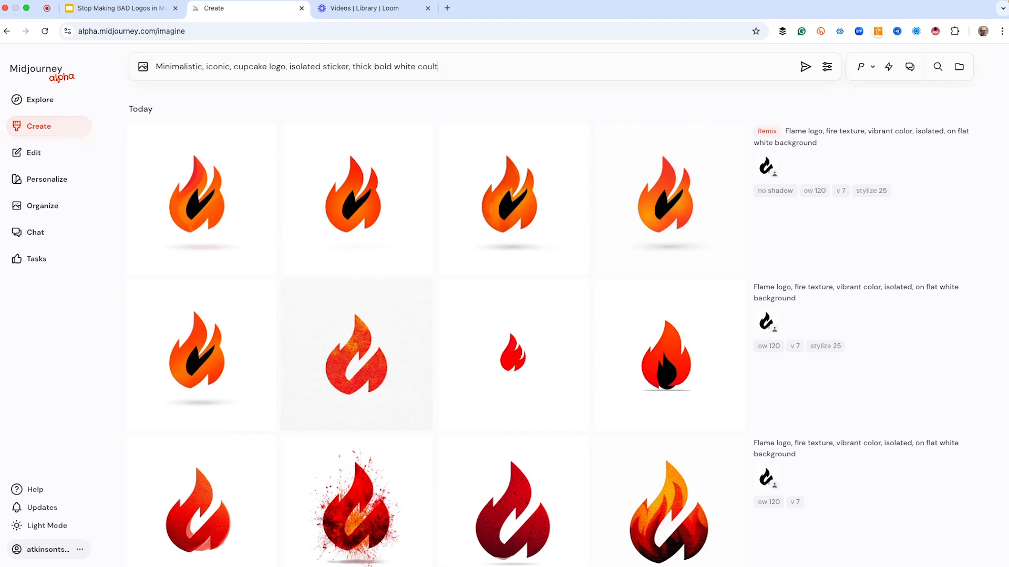
text(e, isolated, flat white background)
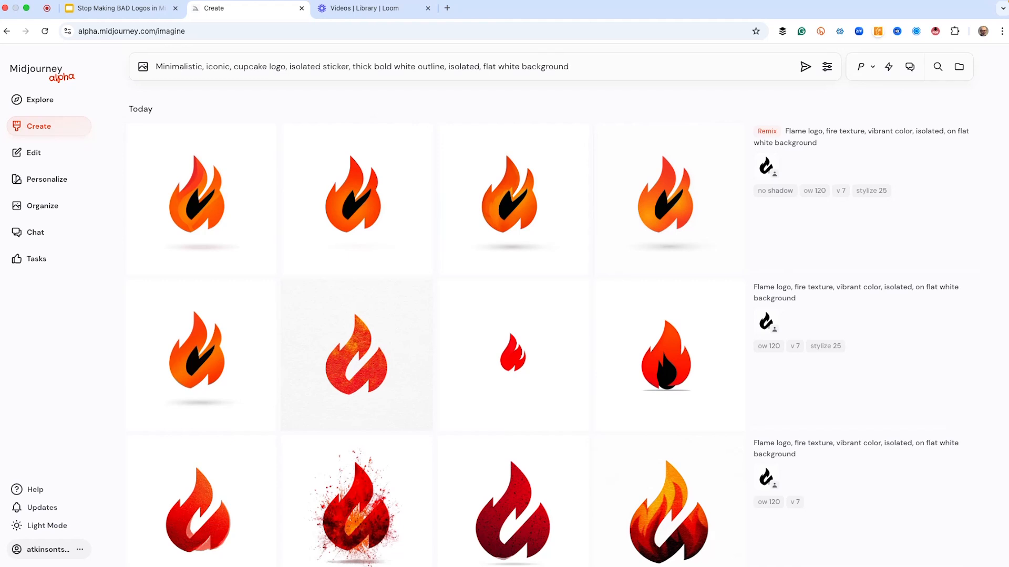
- Change the background color in the cupcake prompt to "light blue"
click(519, 67)
key(BackSpace)
key(BackSpace)
key(BackSpace)
key(BackSpace)
key(BackSpace)
text(light blue)
- Turn on personalization with the Clean Logos moodboard, set the mode to Raw, and generate the cupcake logos
click(827, 66)
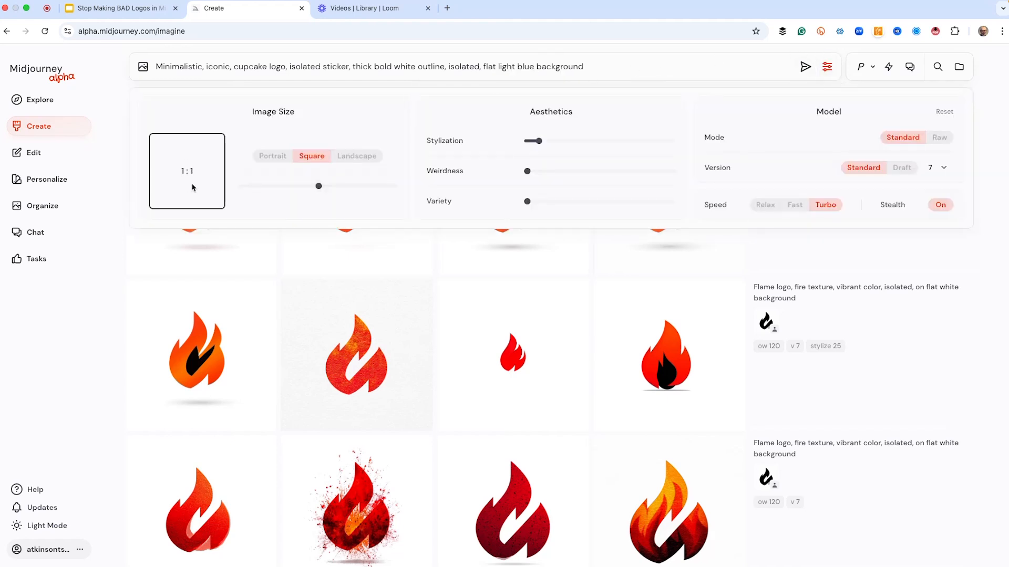
click(860, 67)
click(591, 69)
click(951, 138)
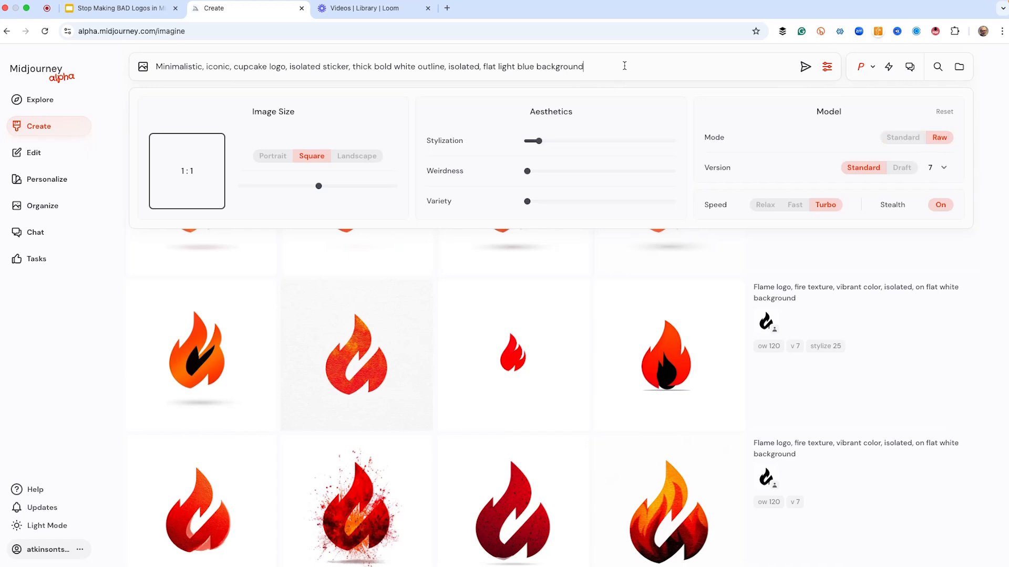
key(Return)
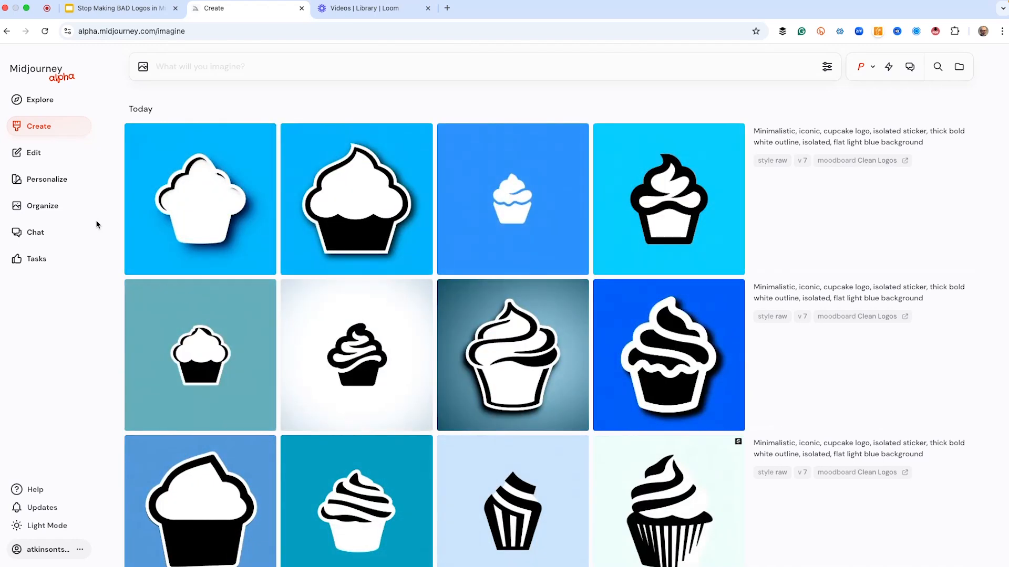
- Open the white-outlined cupcake with the striped wrapper on a medium blue background from the oldest cupcake set
scroll(336, 237, down, 4)
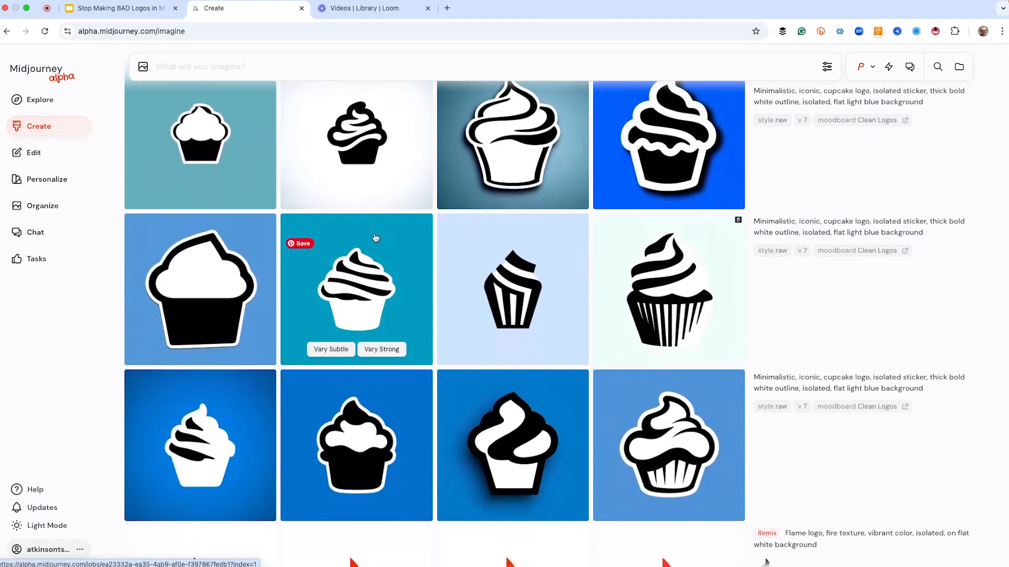
scroll(373, 226, down, 1)
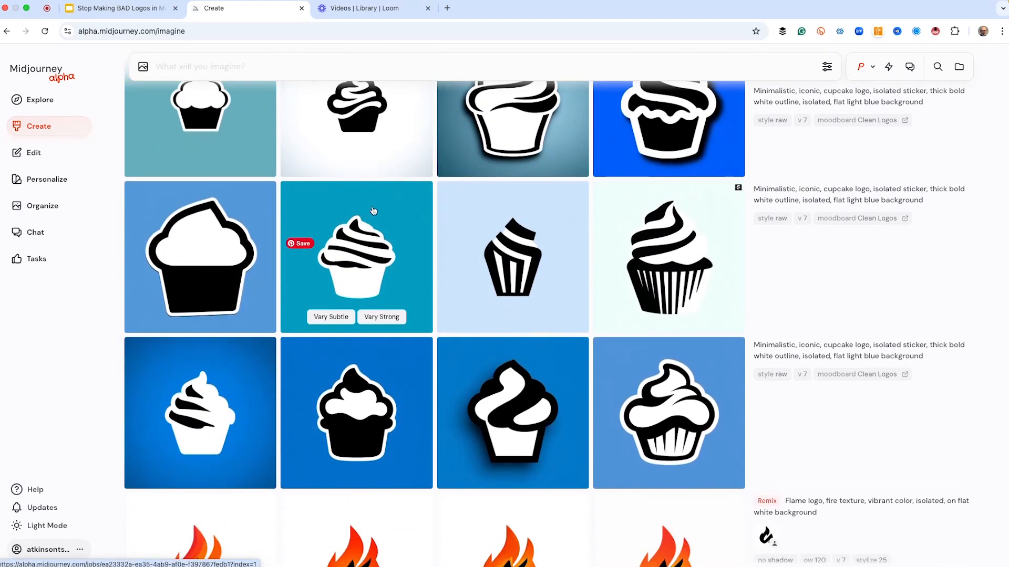
click(668, 419)
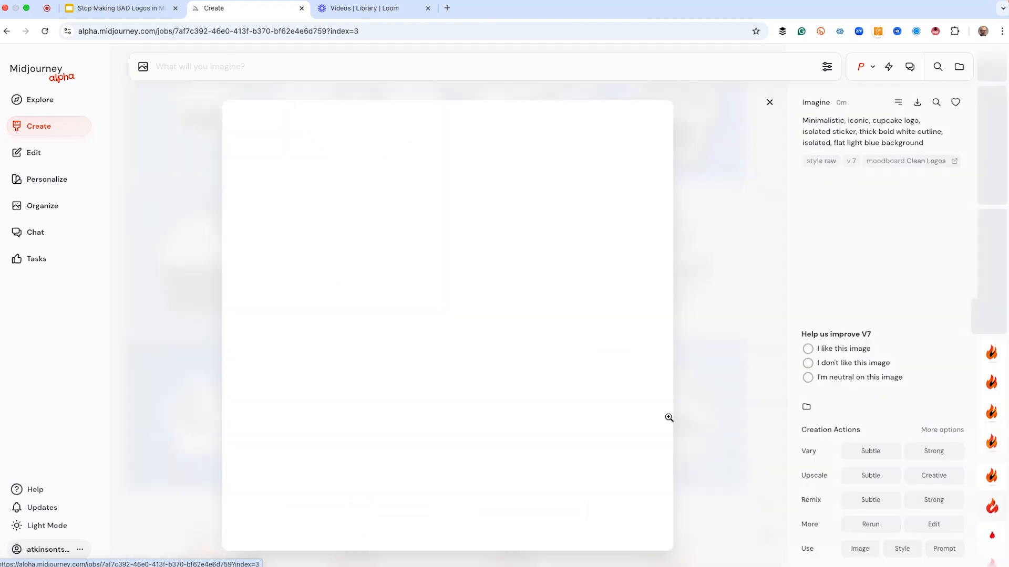